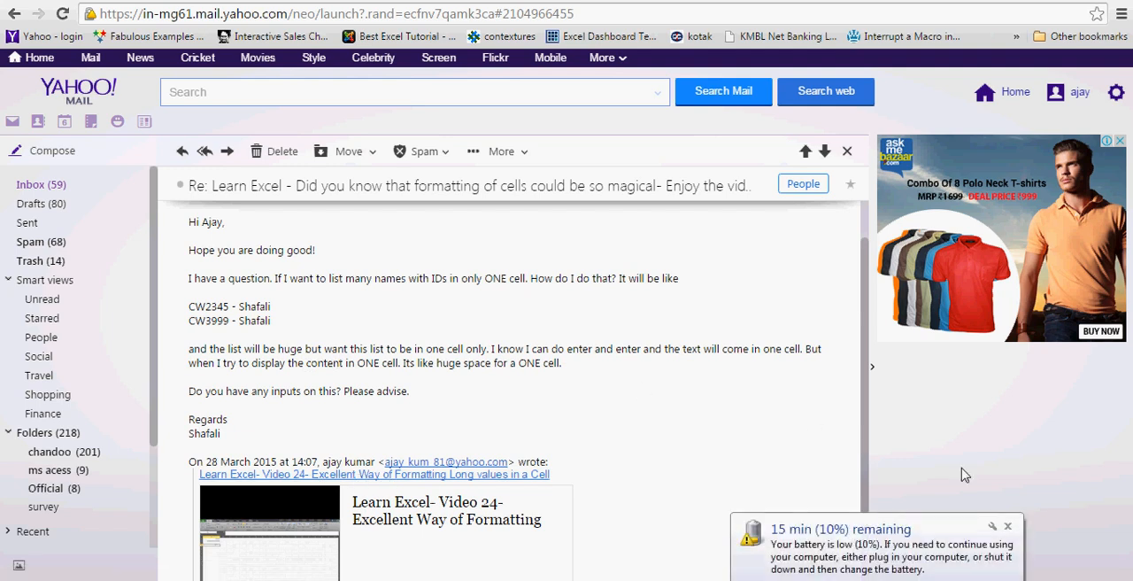
Switch to the Excel VBA Lover website, open its VBA training courses page and look over the course contents.
click(1007, 527)
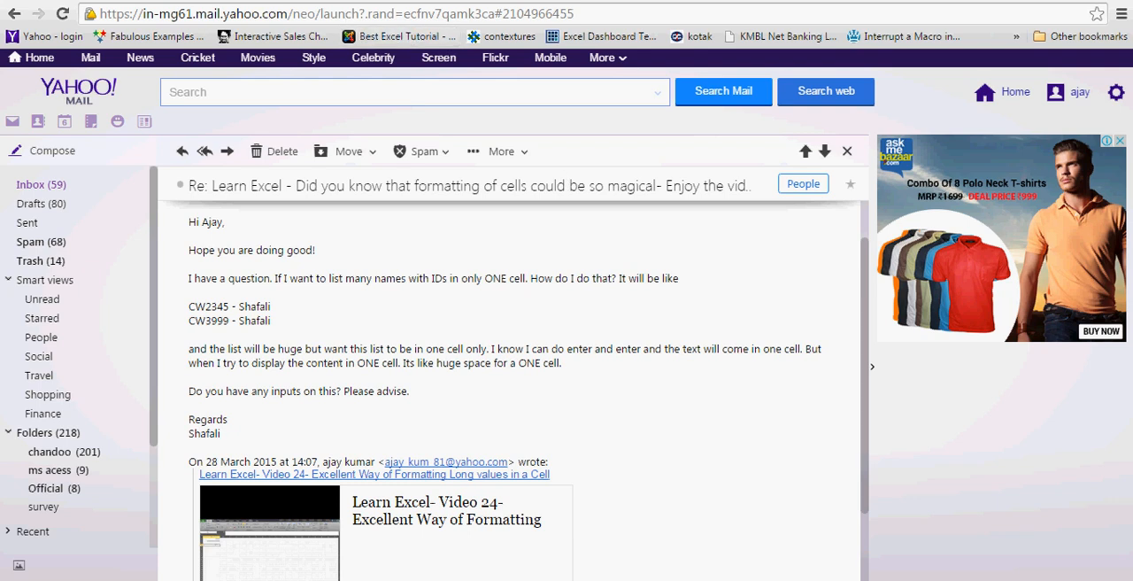
key(ctrl+Tab)
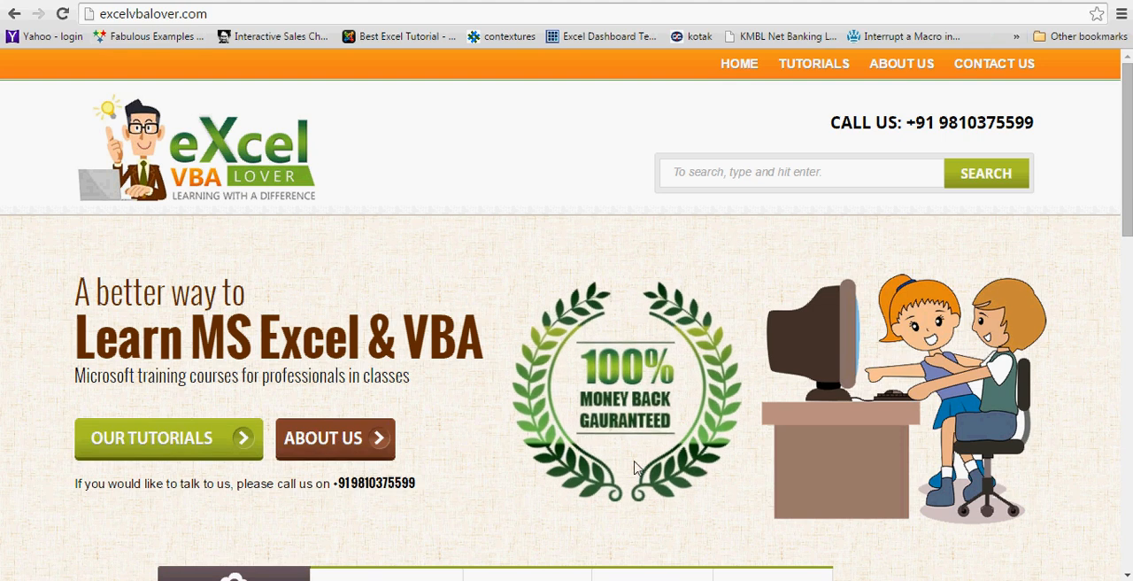
mouse_move(822, 65)
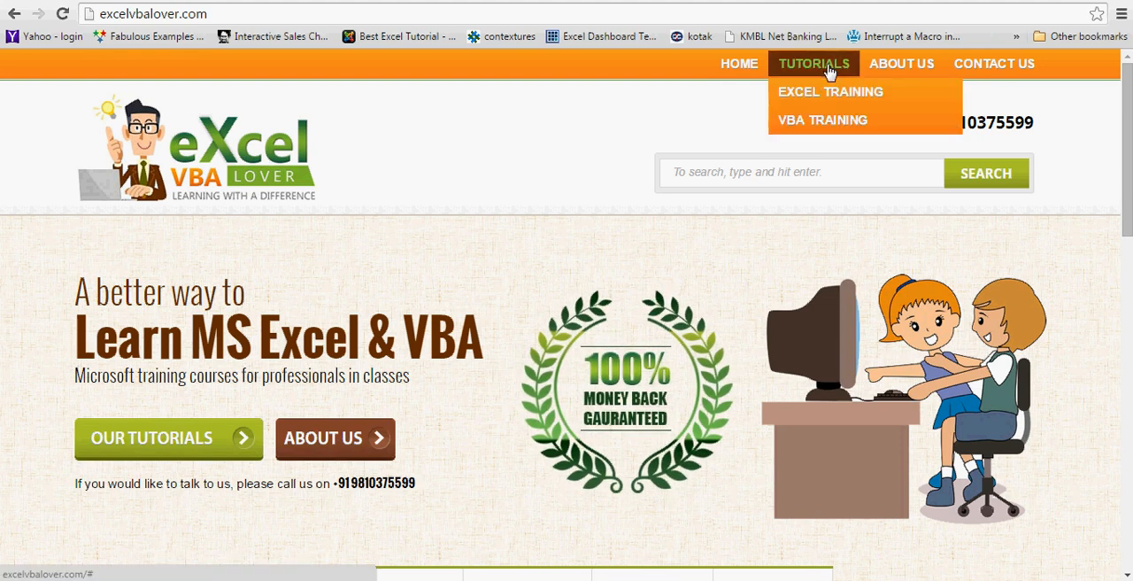
mouse_move(805, 93)
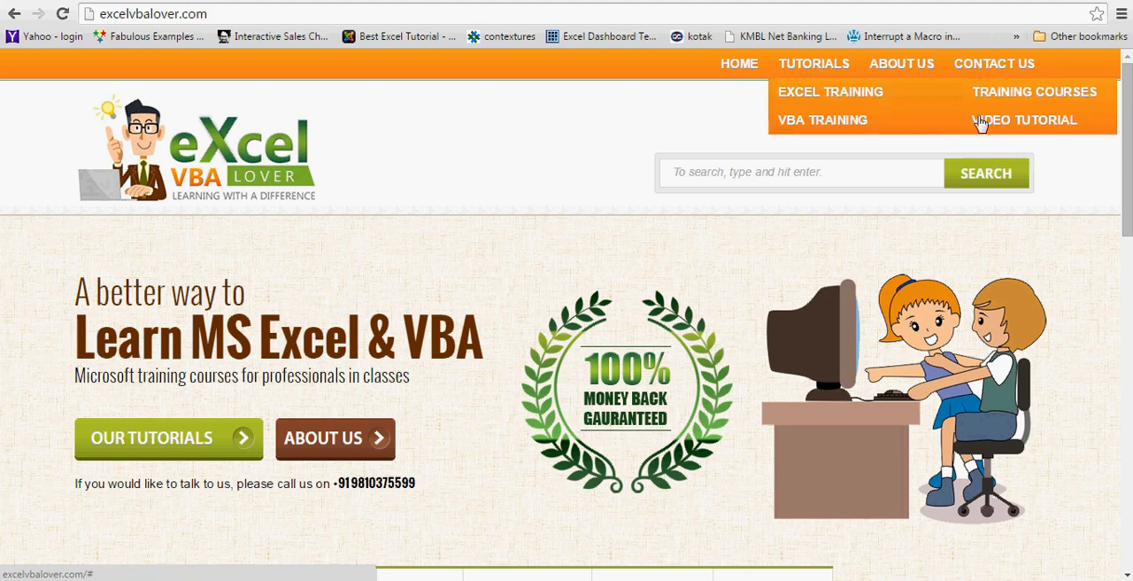
mouse_move(862, 127)
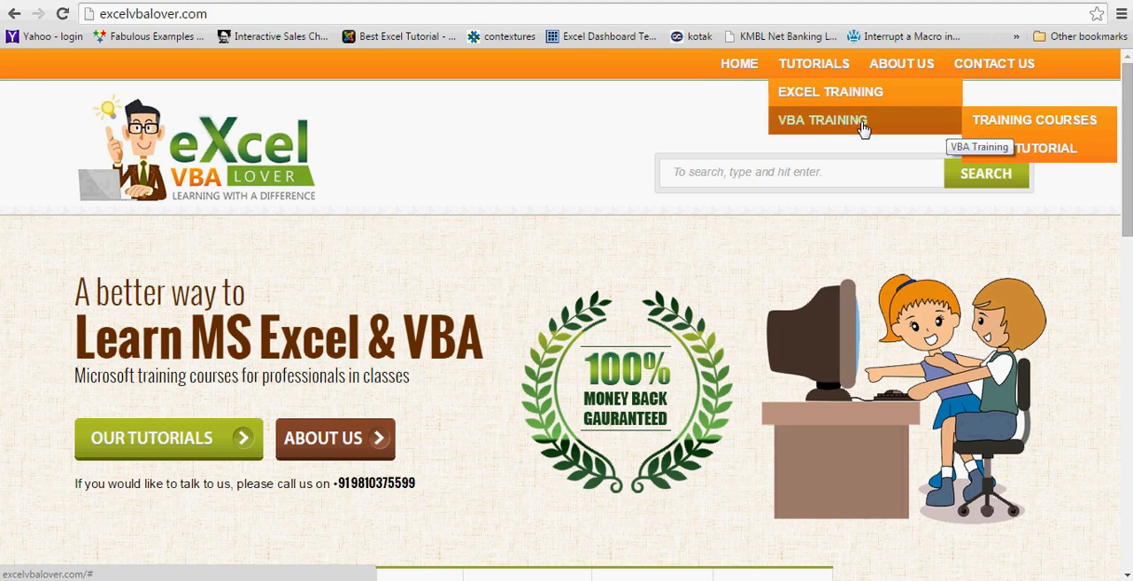
click(1003, 121)
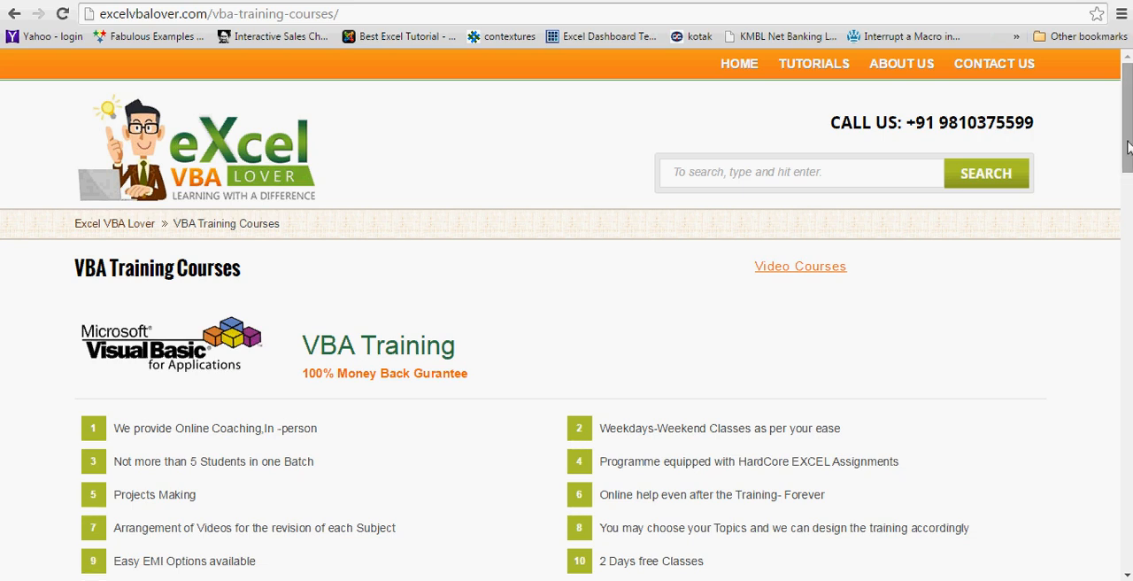
scroll(1126, 146, down, 4)
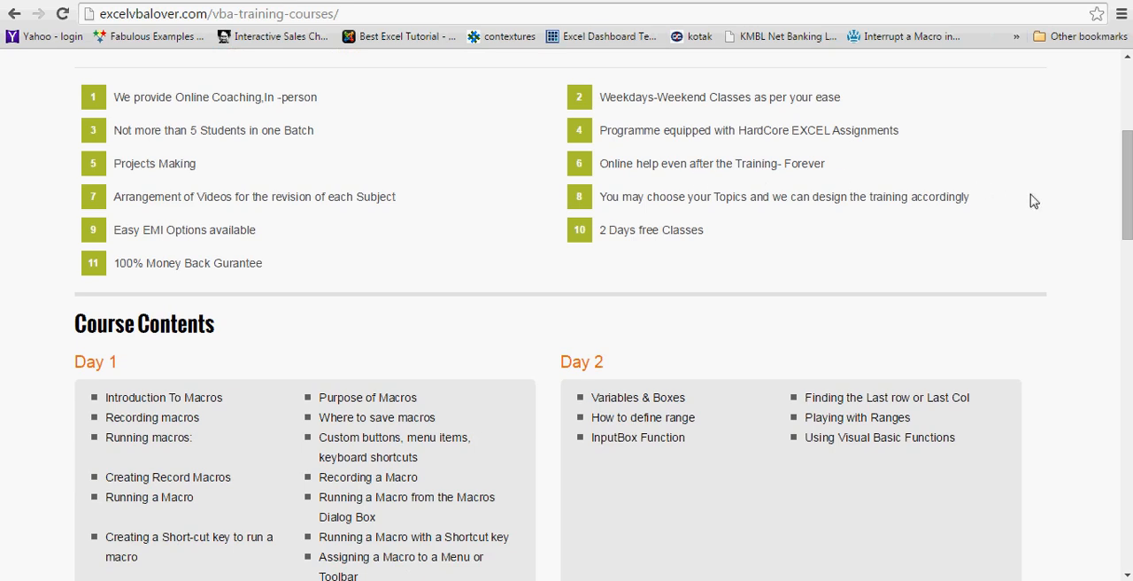
drag(1125, 213, 1122, 130)
Open the site's VBA video tutorials on YouTube and go to the channel's playlists.
mouse_move(817, 118)
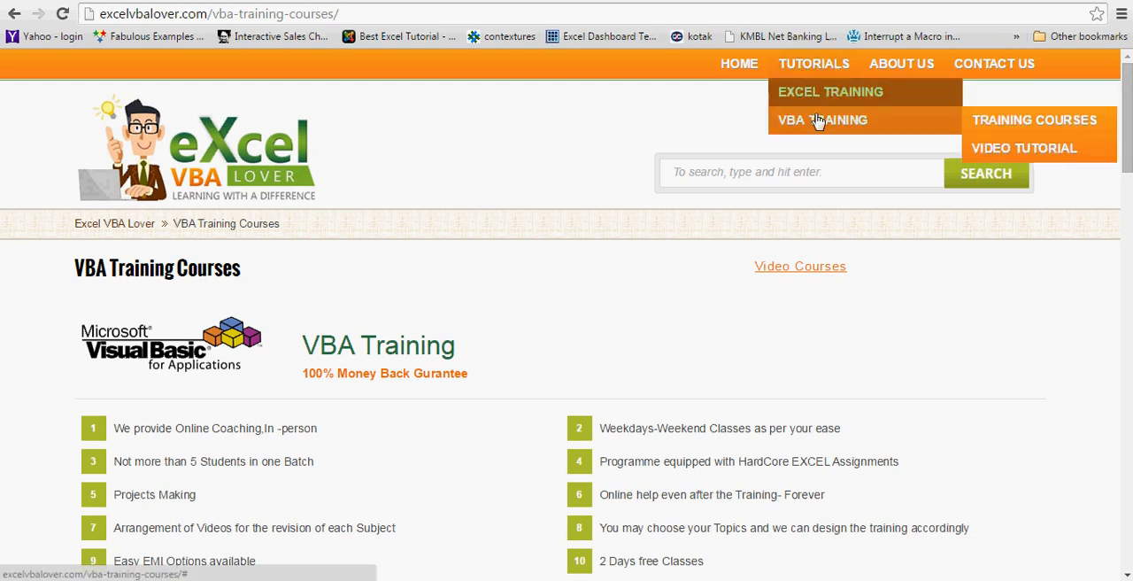
click(1023, 151)
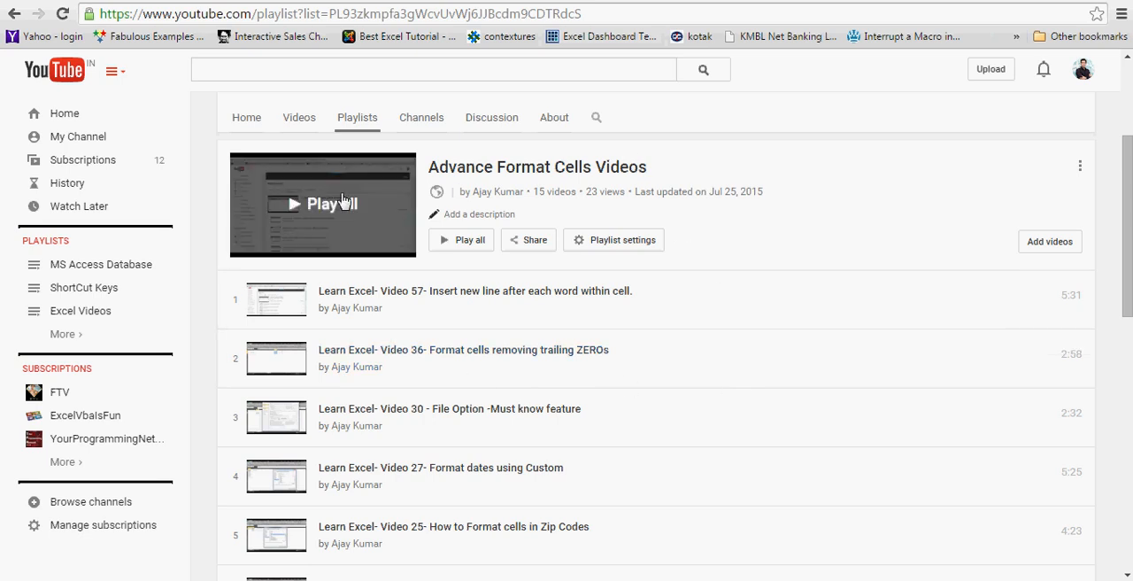
click(71, 264)
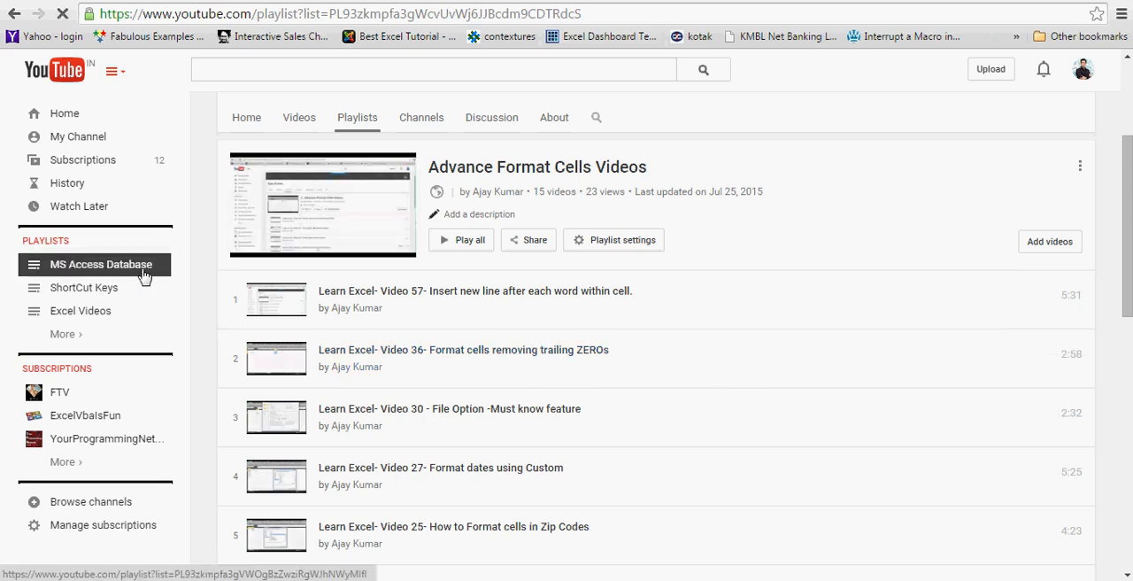
click(50, 244)
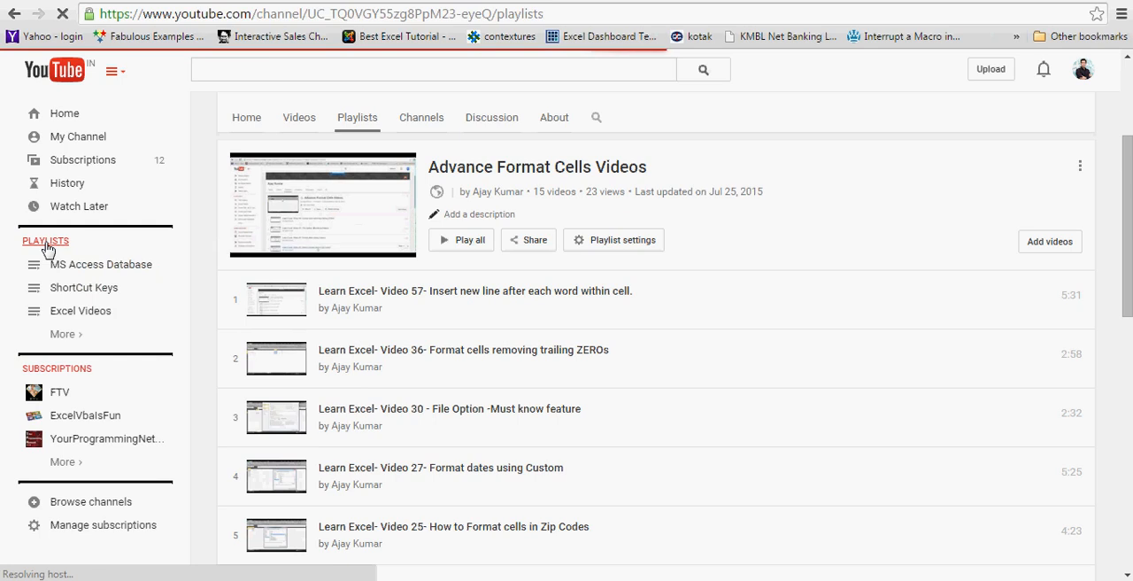
mouse_move(81, 336)
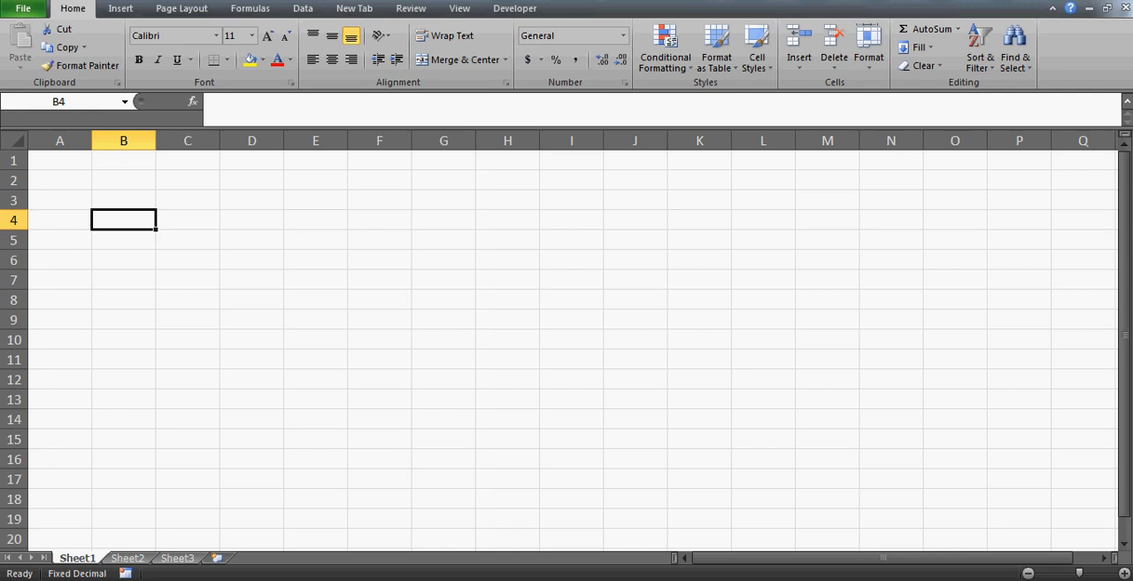
Switch to Excel and enter the header "Empid" in cell A1 of Sheet1.
click(73, 166)
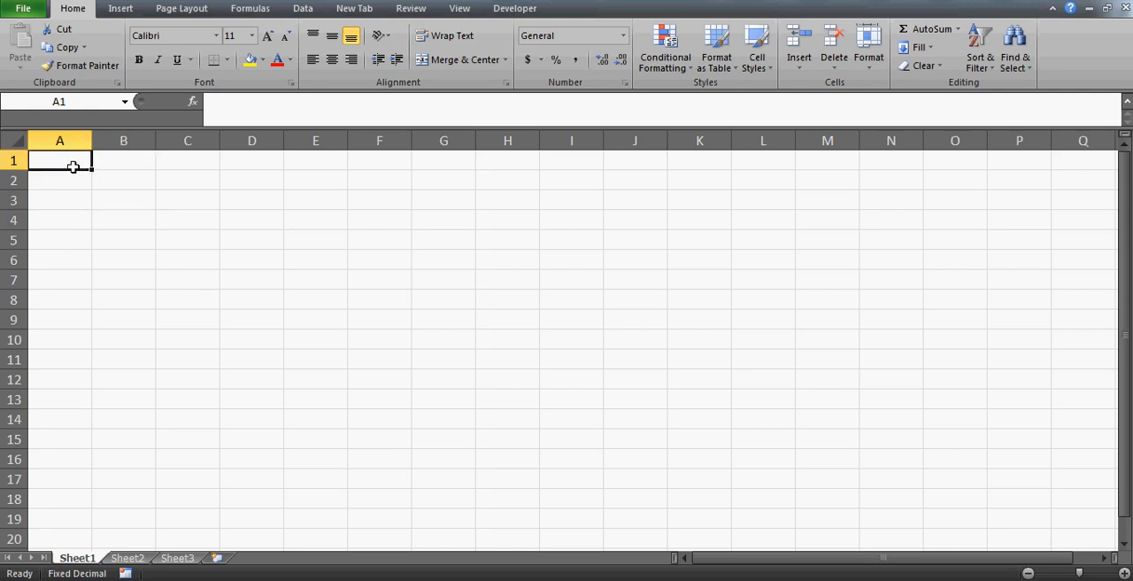
text(e)
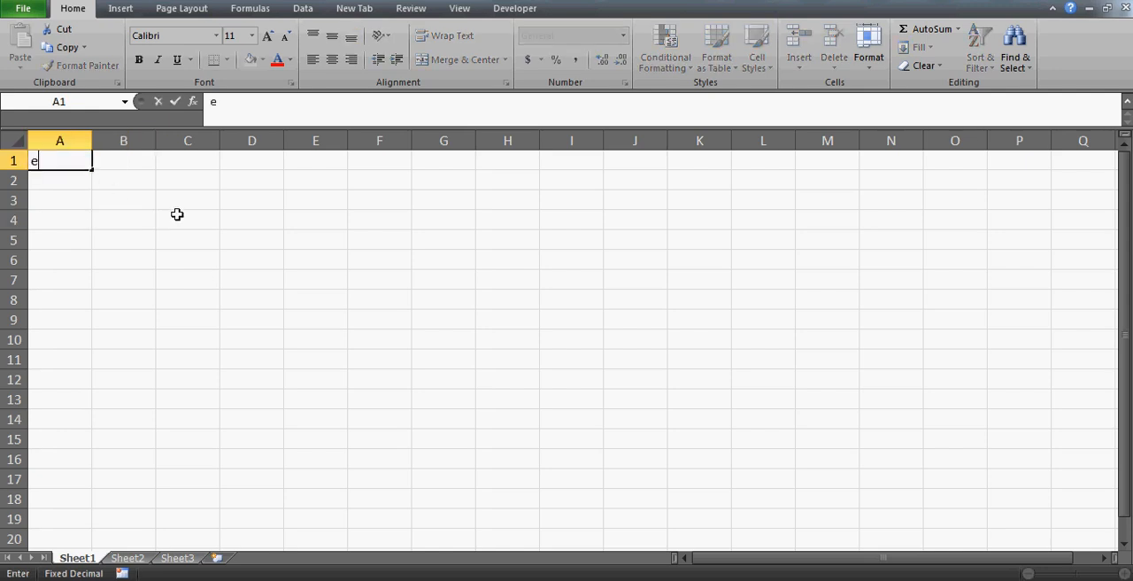
key(Caps_Lock)
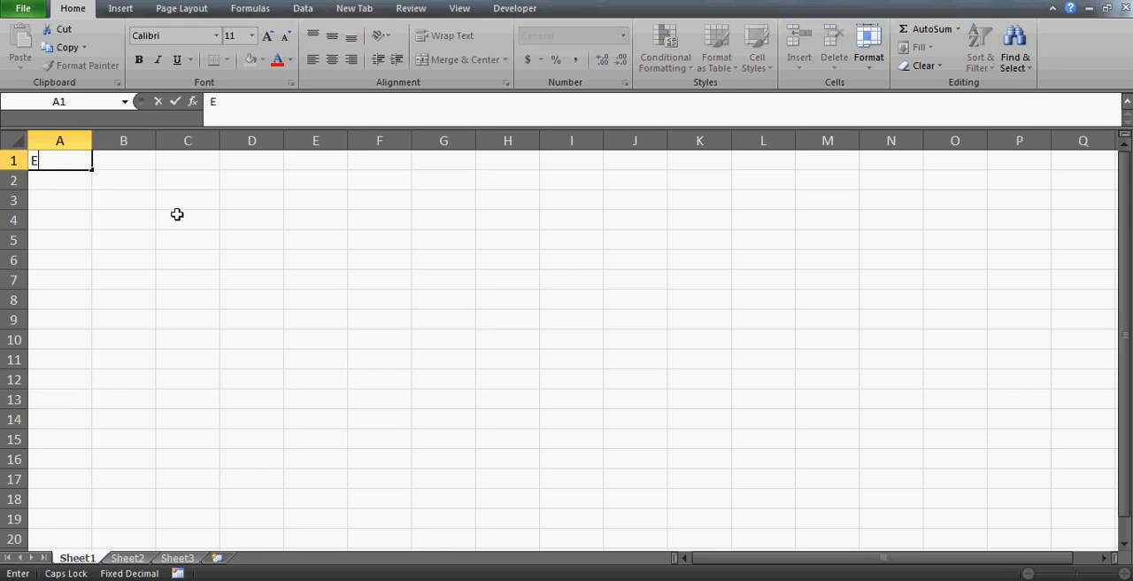
key(Caps_Lock)
text(mpid)
key(Return)
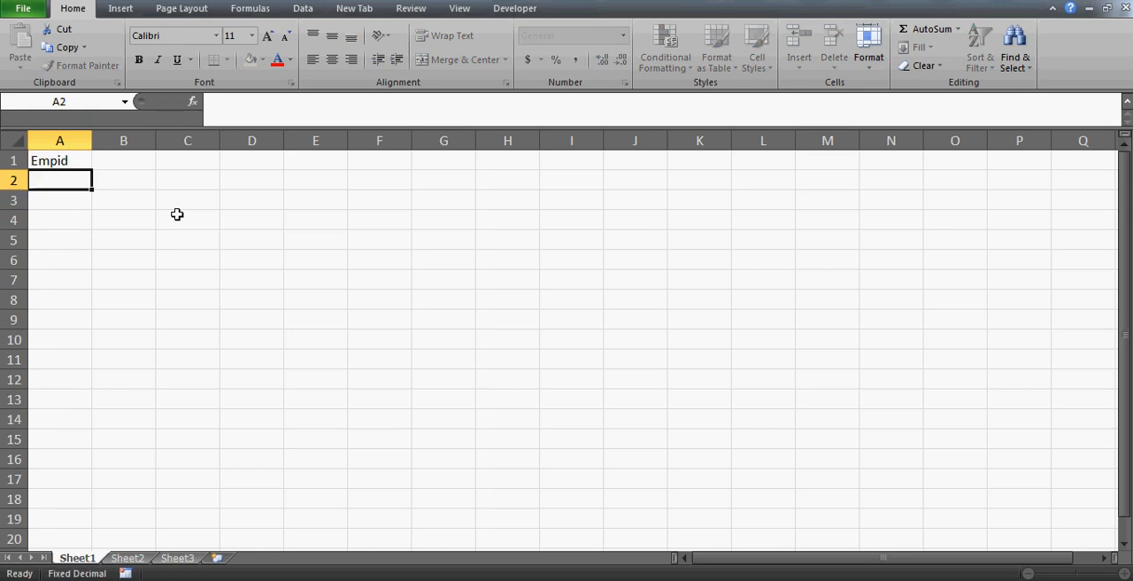
Enter the header "EmpName" in cell B1.
key(Up)
key(Right)
key(Caps_Lock)
text(E)
key(Caps_Lock)
text(mp)
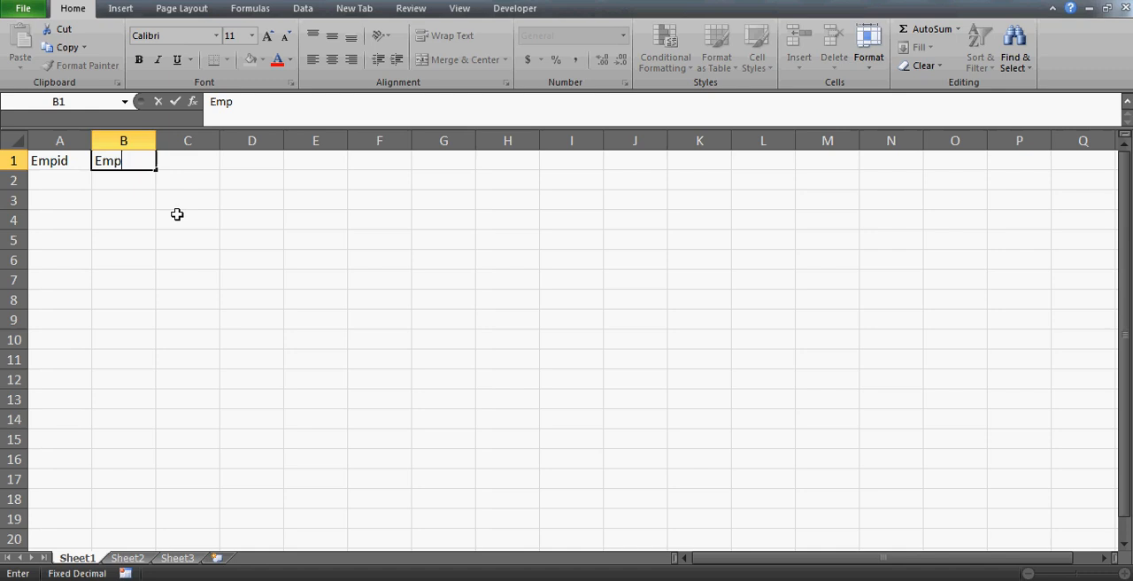
key(Caps_Lock)
text(N)
key(Caps_Lock)
text(ame)
key(Return)
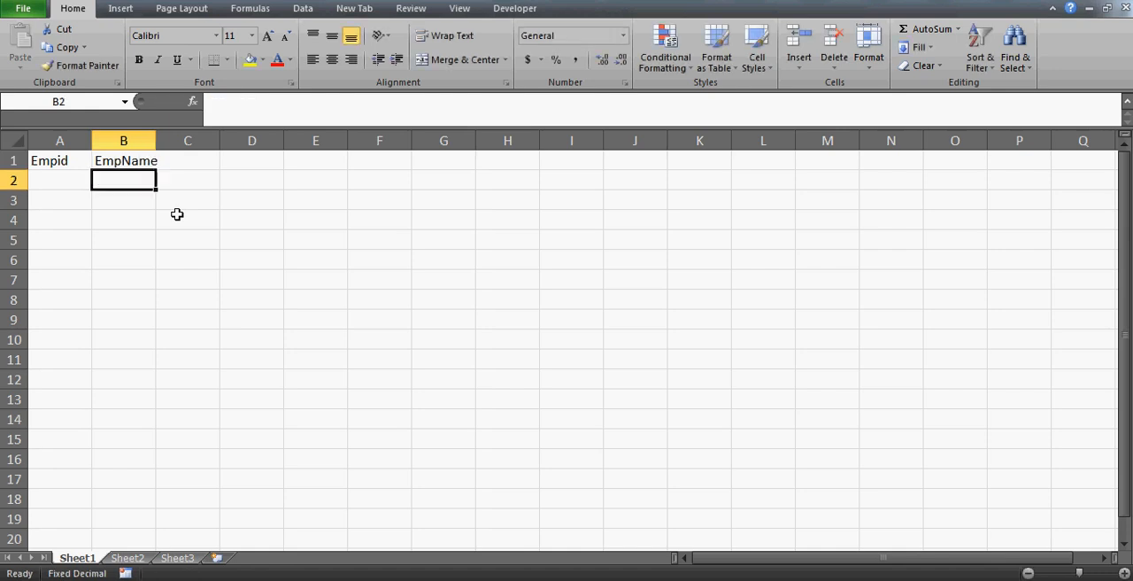
Fill A2:A6 under the Empid header with five sample employee IDs.
key(Left)
text(3455)
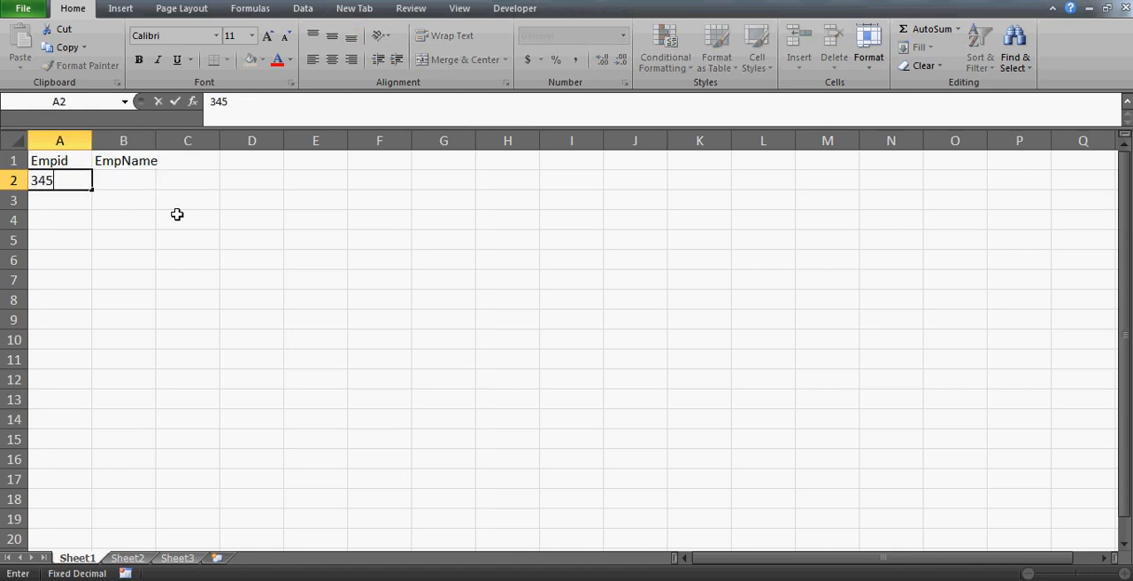
key(Return)
text(5677)
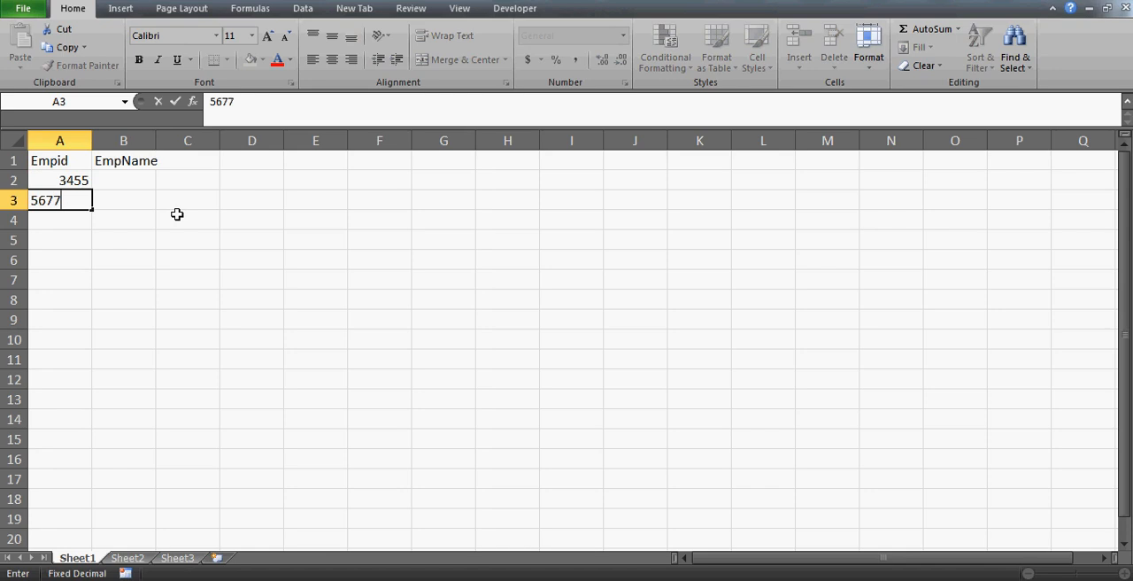
key(Return)
text(778)
key(Return)
text(2)
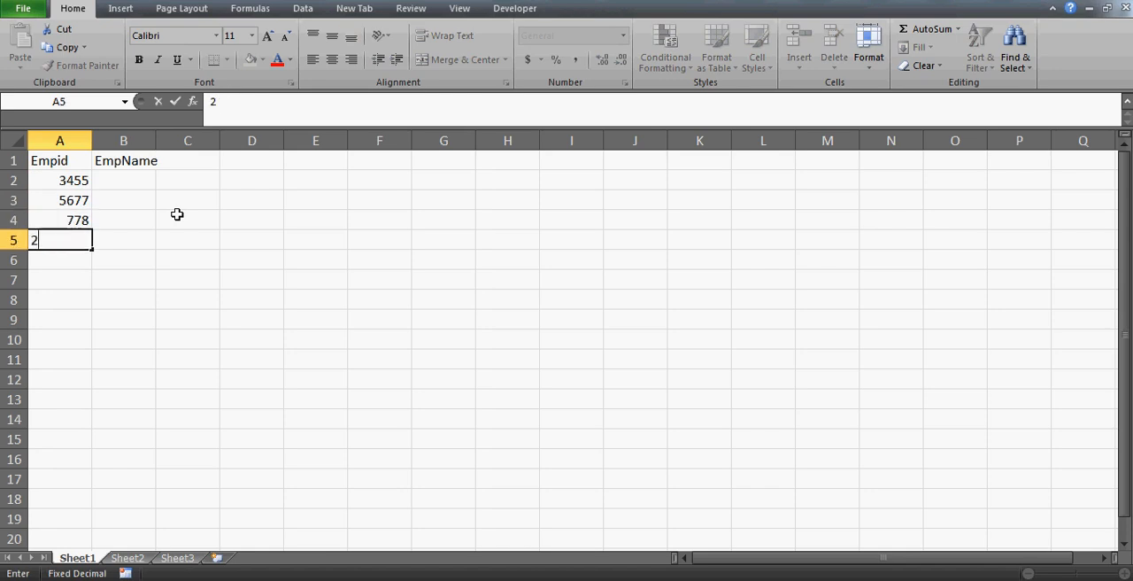
text(455)
key(Return)
text(244)
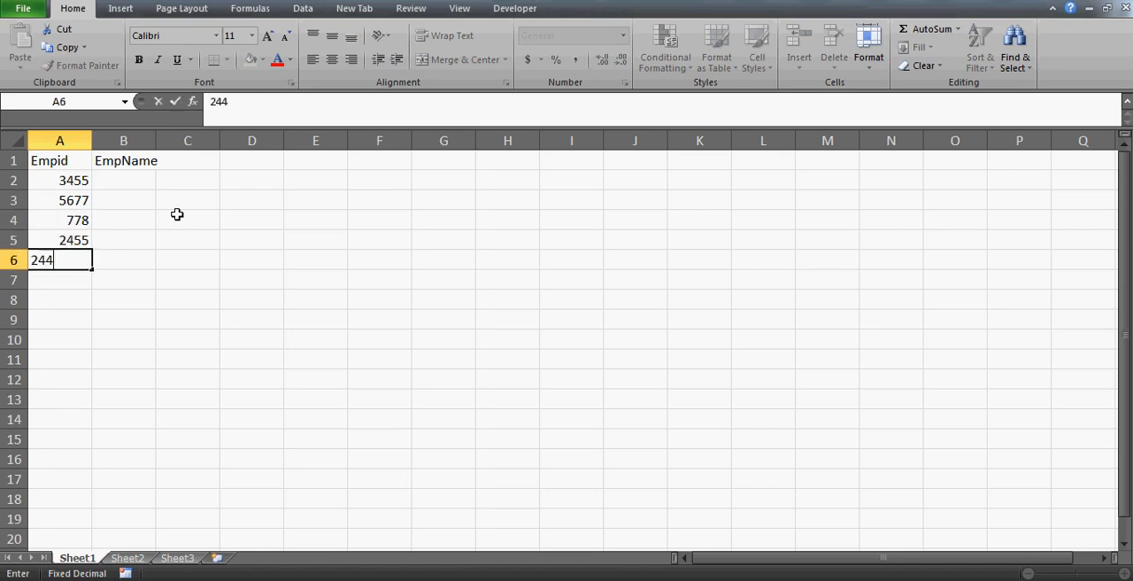
key(Up)
key(Up)
key(Up)
key(Up)
Enter the first employee's name in capital letters in cell B2.
key(Right)
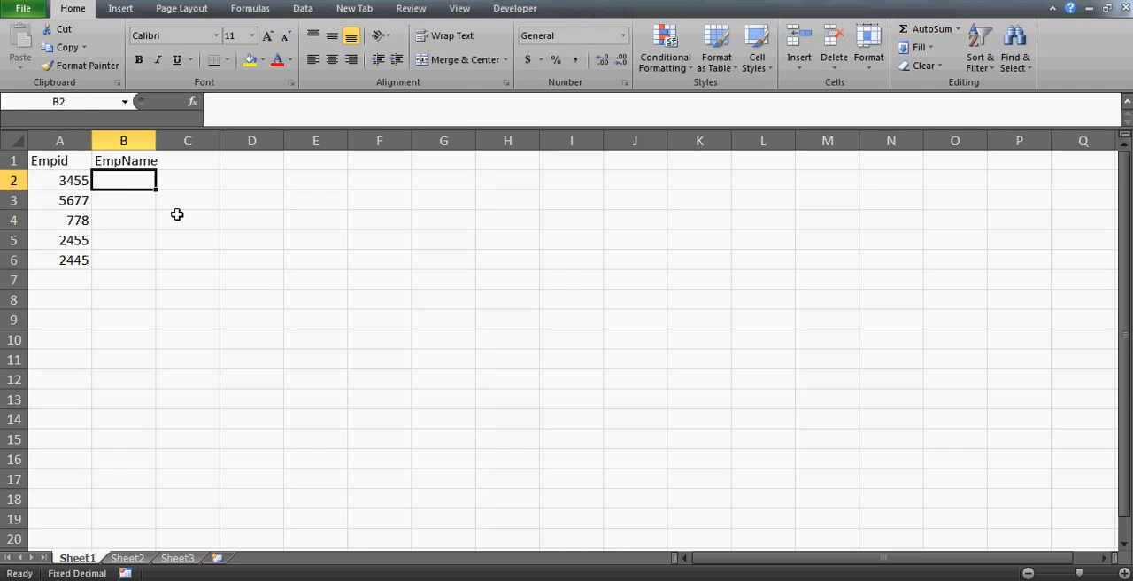
text(alan)
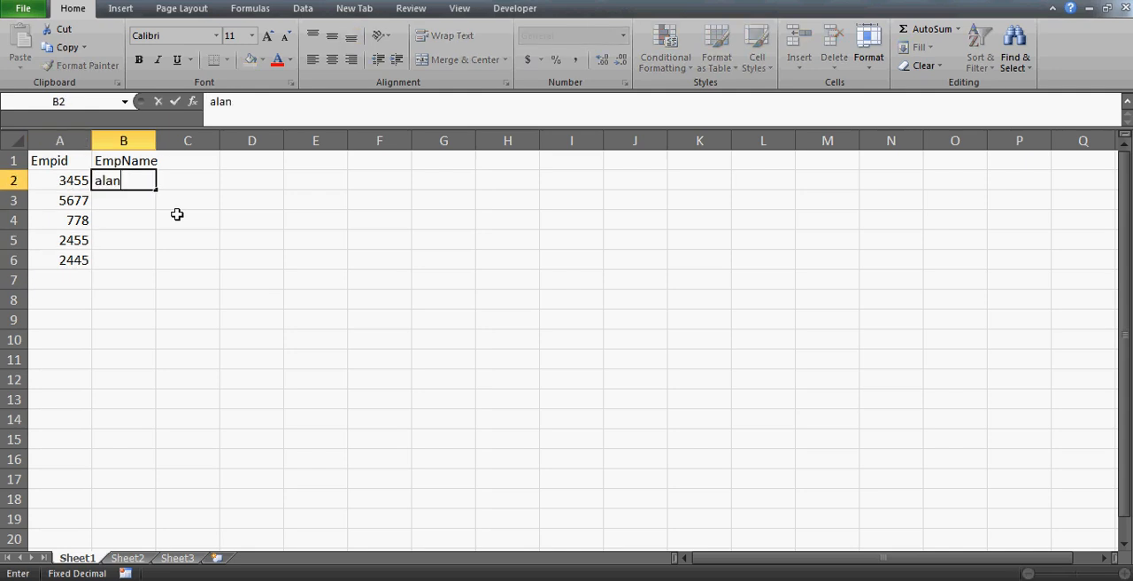
key(BackSpace)
key(BackSpace)
key(BackSpace)
key(BackSpace)
key(Caps_Lock)
text(ALAN)
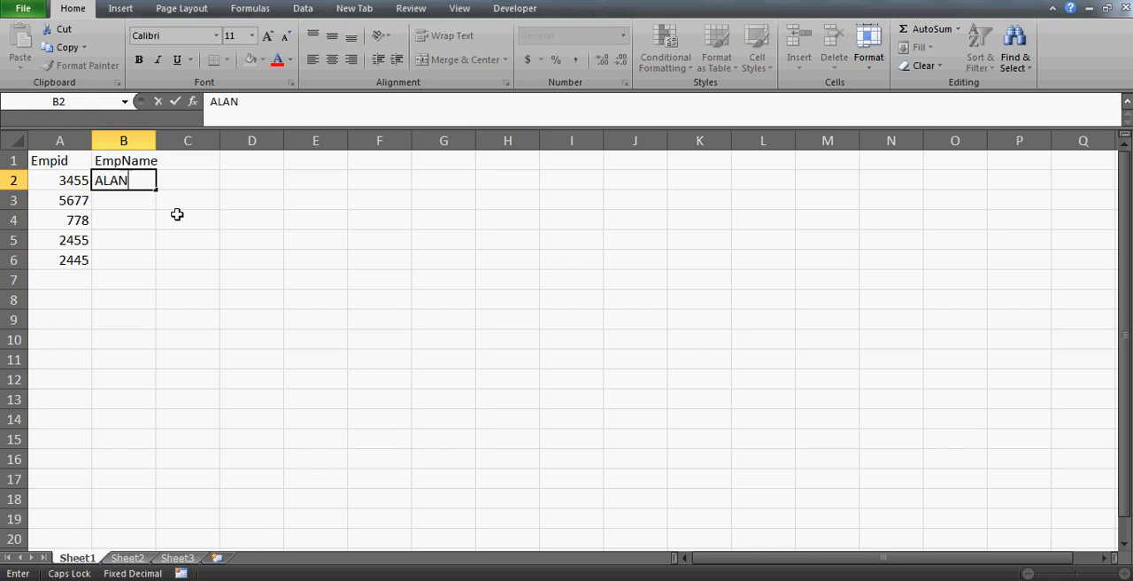
key(Return)
Fill B3:B8 with six more employee first names in capital letters.
text(JARVIS)
key(Return)
text(SHEWETA)
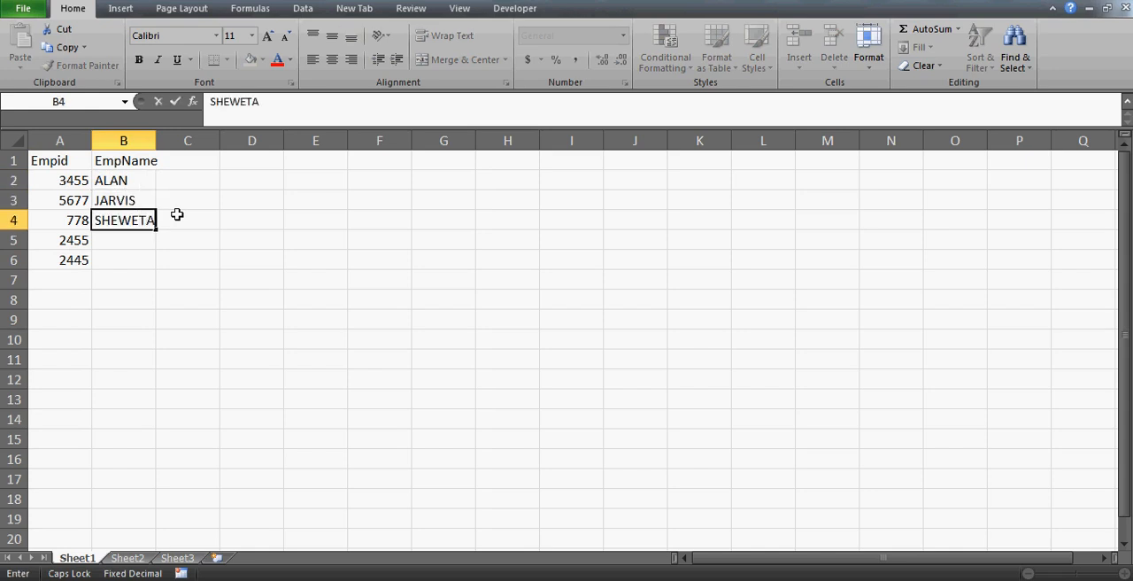
key(Return)
text(S)
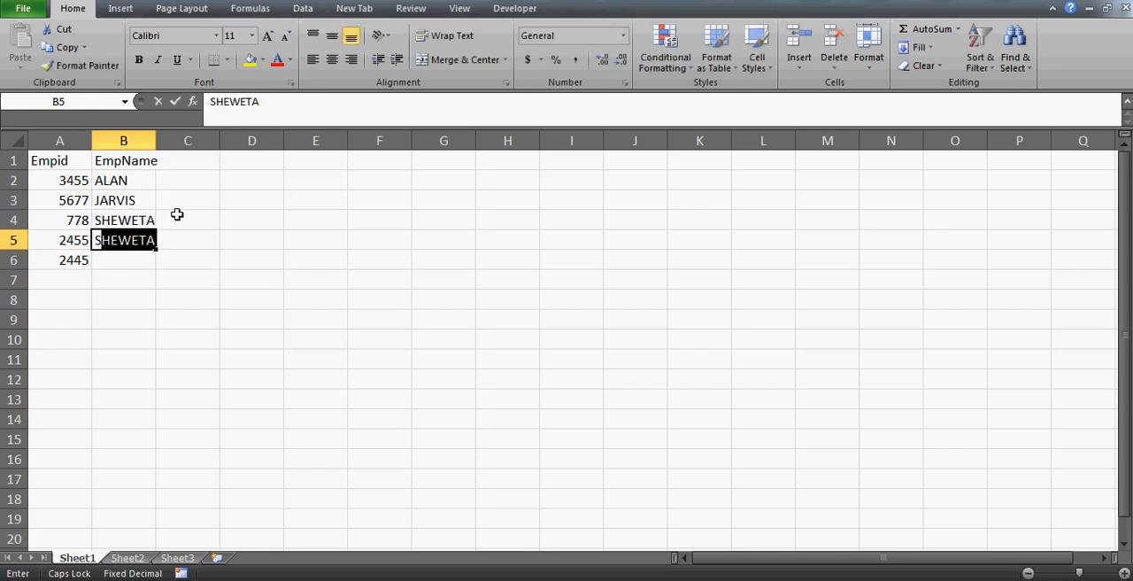
text(HEFALI)
key(Return)
text(HIMANI)
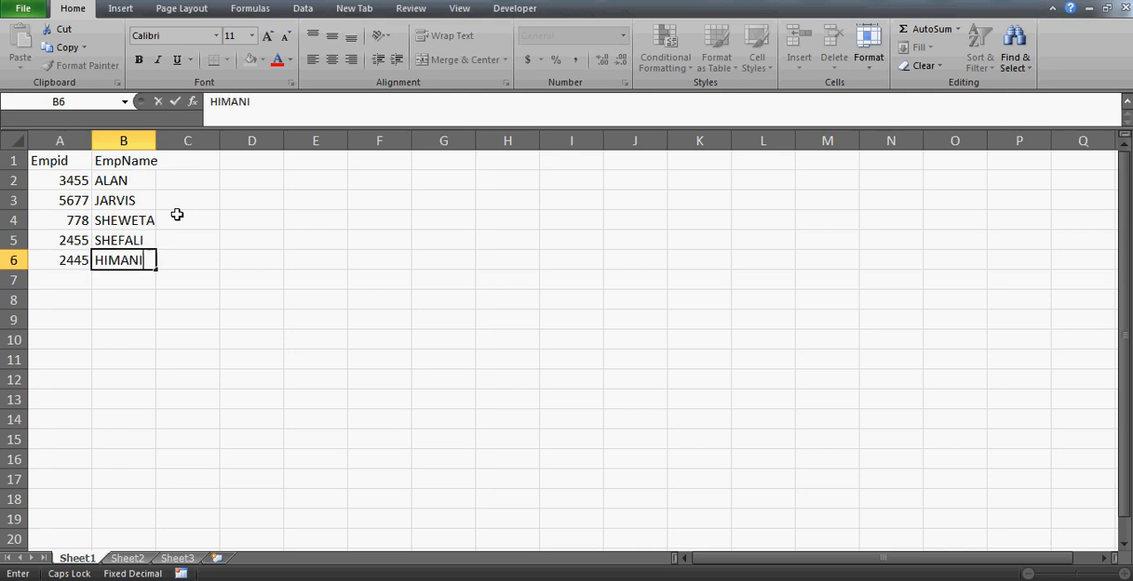
key(Return)
text(AJAY)
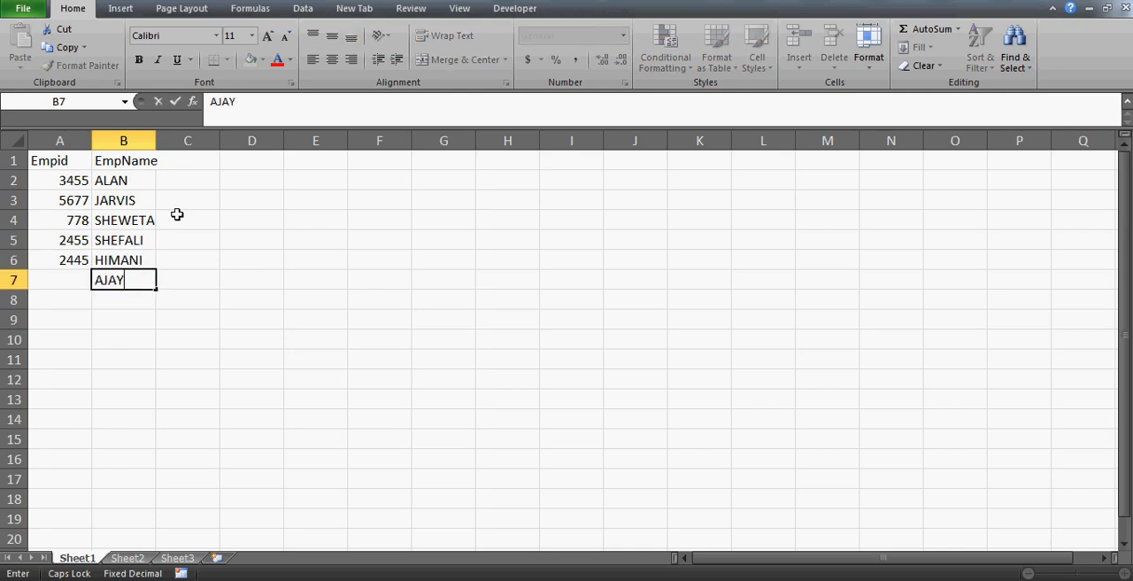
key(Return)
text(ROBIN)
key(Return)
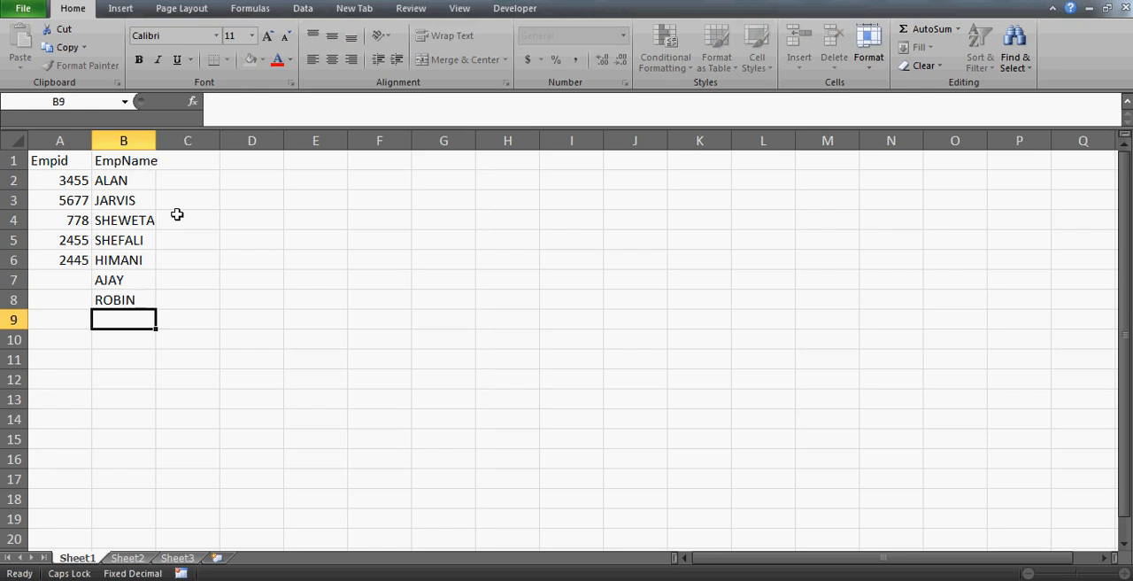
Add employee IDs in A7 and A8 for the last two names.
key(Up)
key(Up)
key(Left)
text(788)
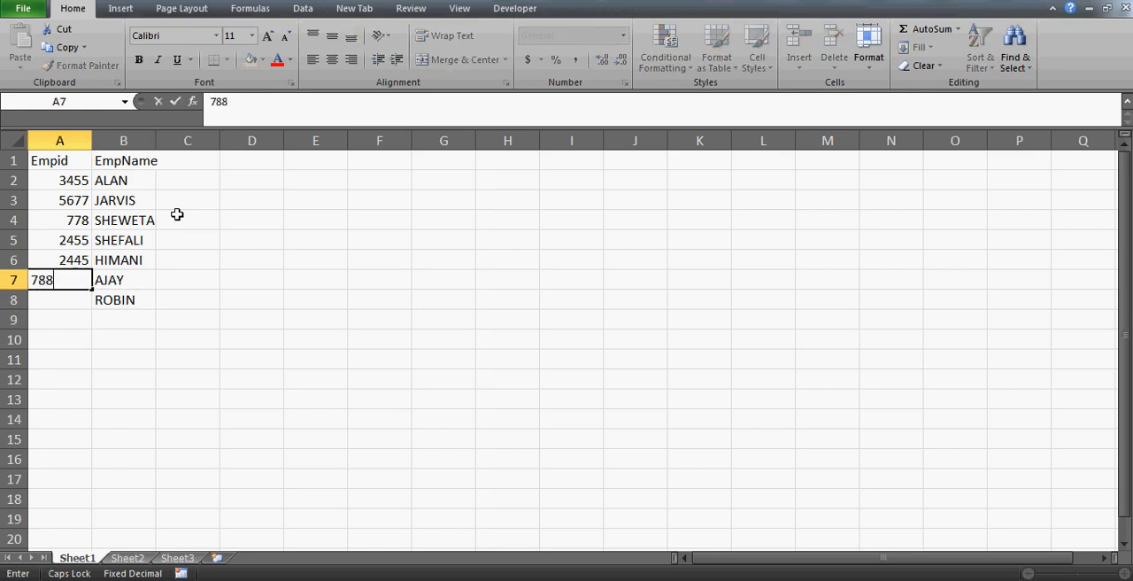
key(Return)
text(876)
key(Return)
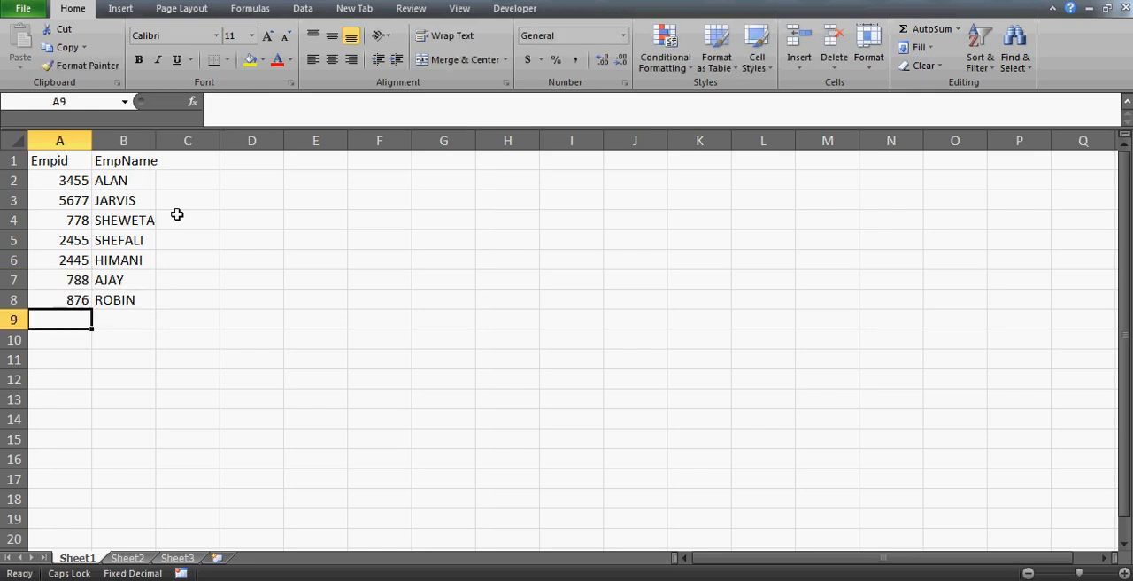
Center the contents of the employee table A1:B8 horizontally.
key(Up)
key(Up)
key(Up)
key(Up)
key(Up)
key(Up)
key(Up)
key(Up)
key(shift+Right)
key(shift+Right)
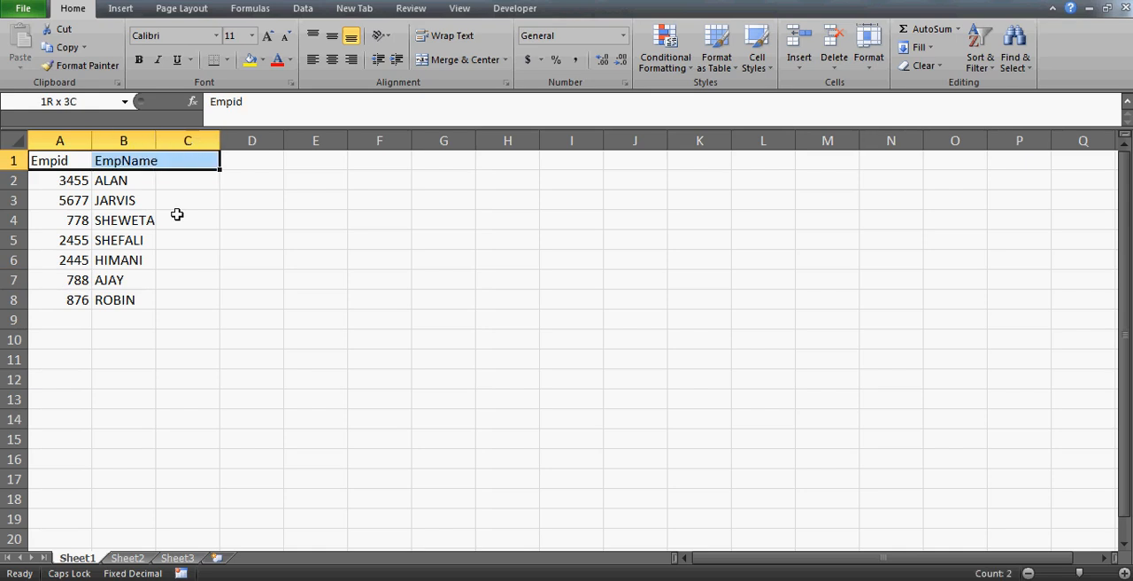
key(shift+Left)
key(ctrl+shift+Down)
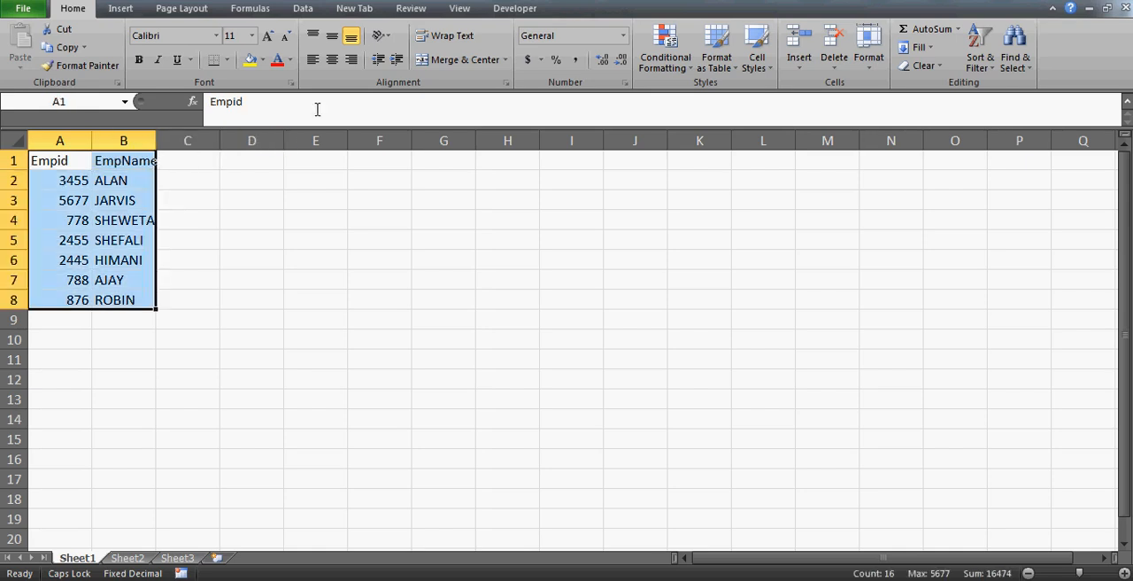
click(332, 61)
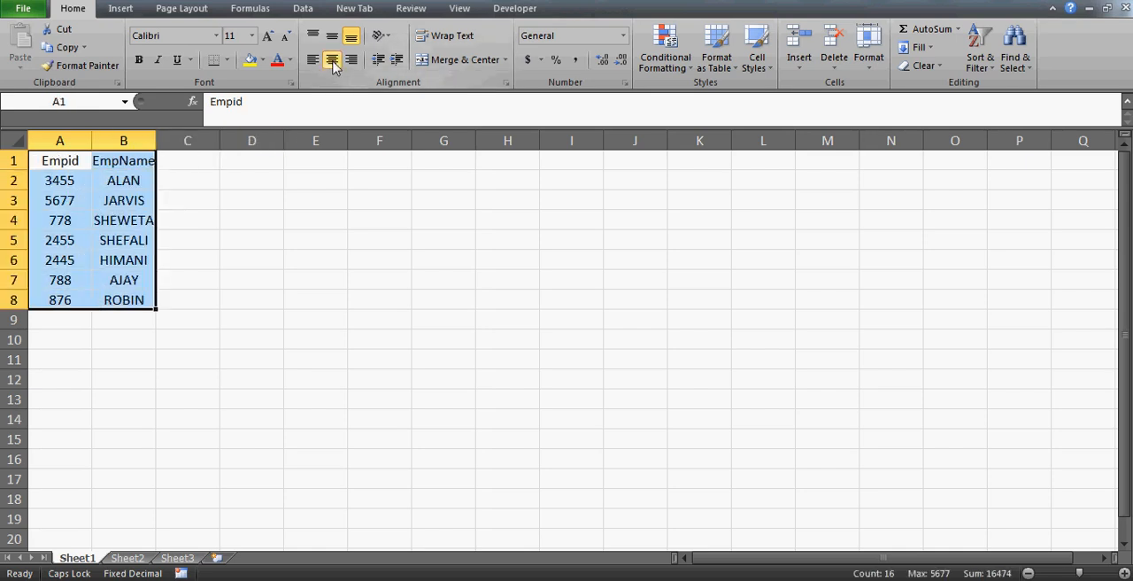
AutoFit the width of column B to its employee names.
click(148, 160)
key(Left)
key(shift+Right)
key(ctrl+shift+Down)
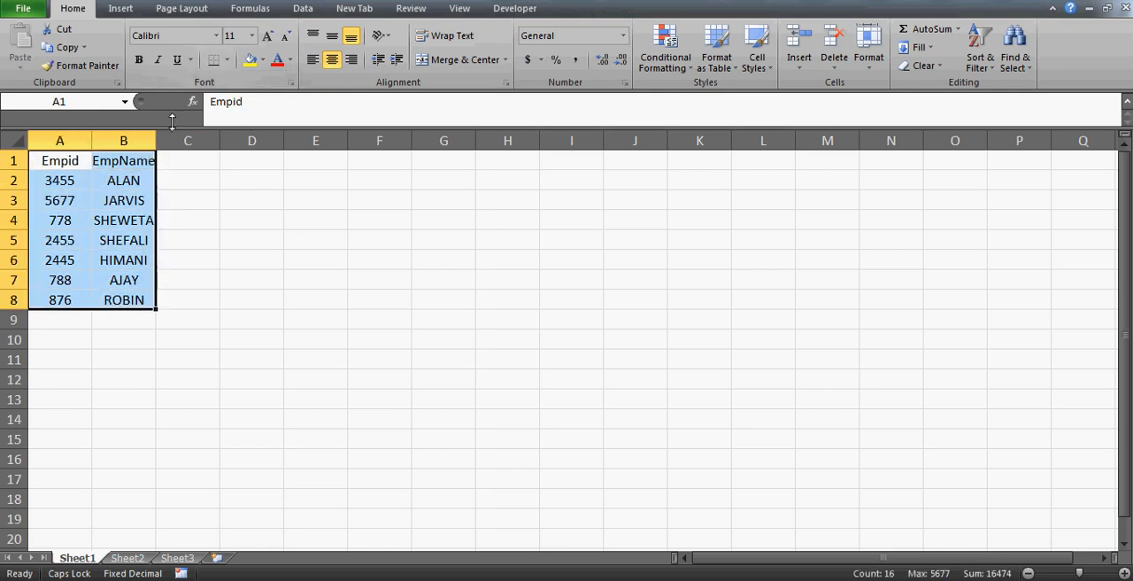
double_click(158, 138)
click(341, 213)
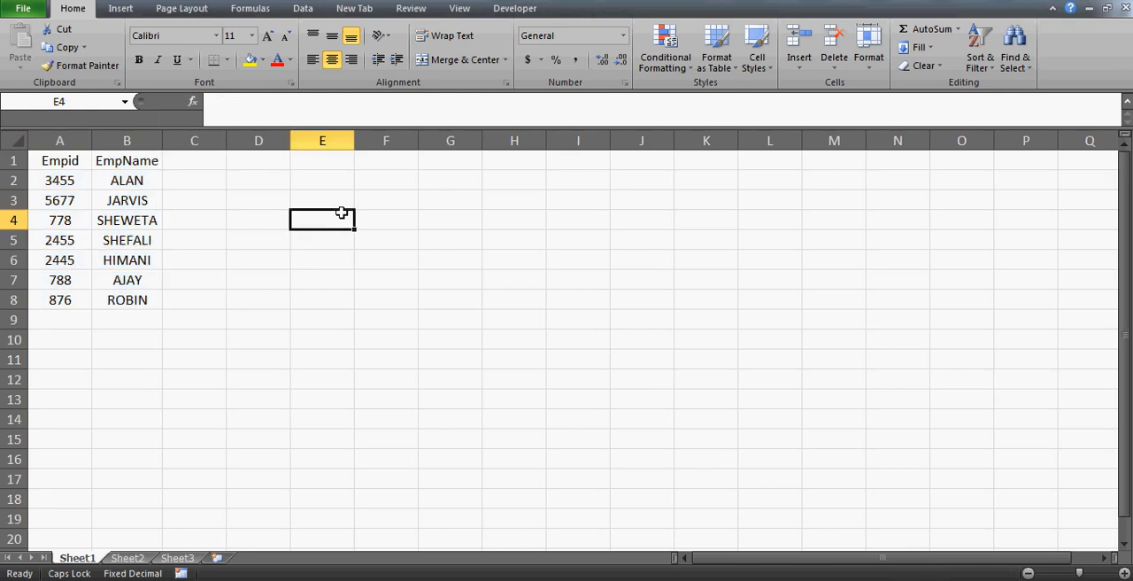
key(Up)
key(Up)
key(Up)
key(Right)
key(Left)
key(Left)
key(Left)
key(Left)
key(Left)
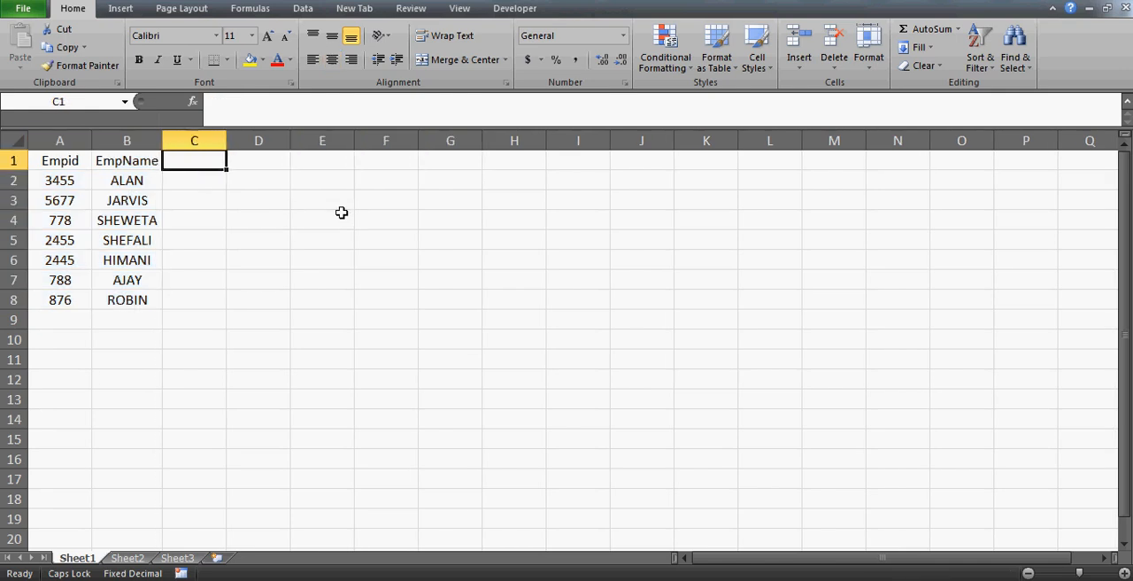
key(Right)
key(Right)
key(Right)
key(Down)
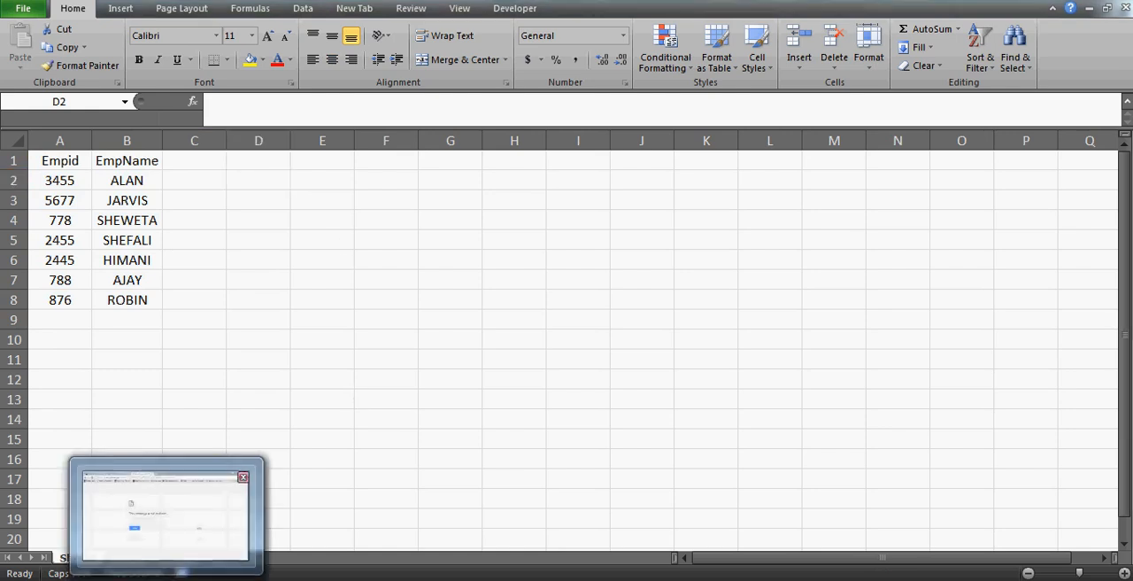
Switch to the browser's Yahoo Mail page and read the e-mail about listing many names with IDs in one cell.
click(239, 510)
click(109, 1)
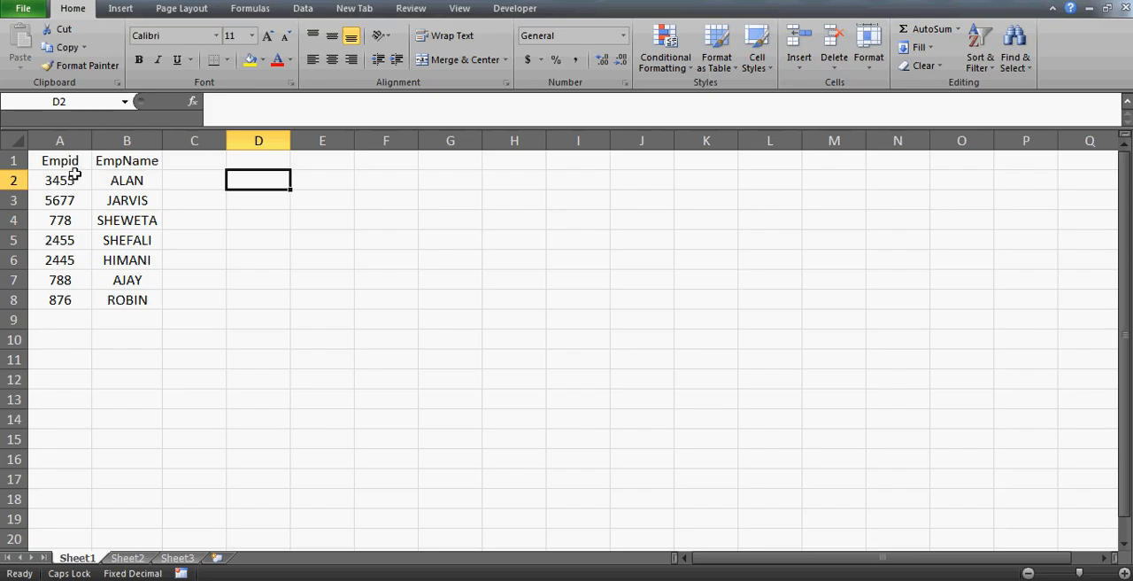
Back in Excel, prefix the employee IDs in A2, A3 and A4 with CW, AB and HH respectively.
click(75, 176)
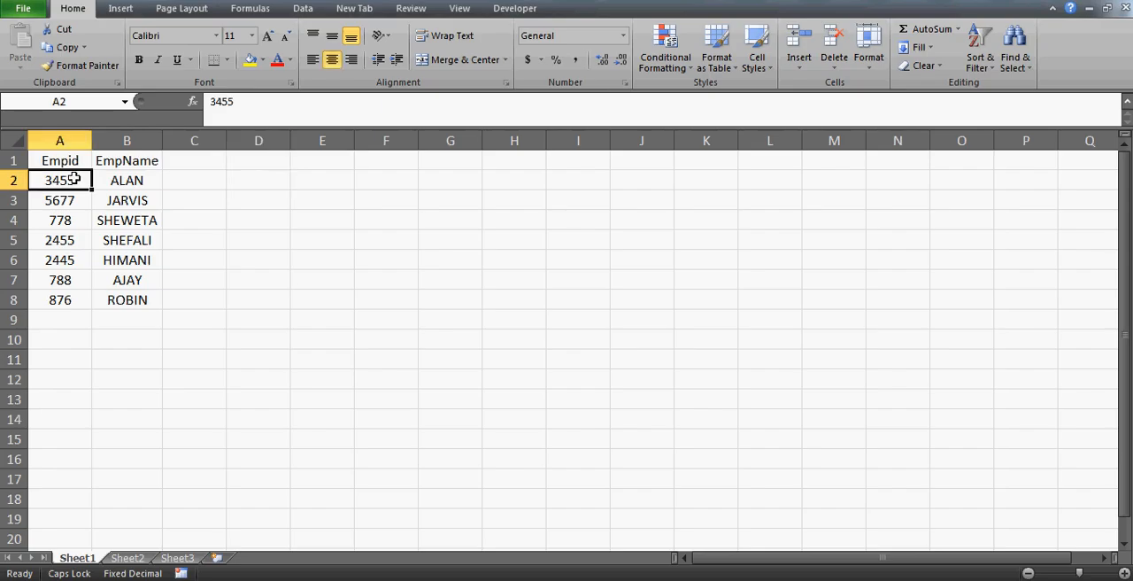
click(206, 105)
text(C)
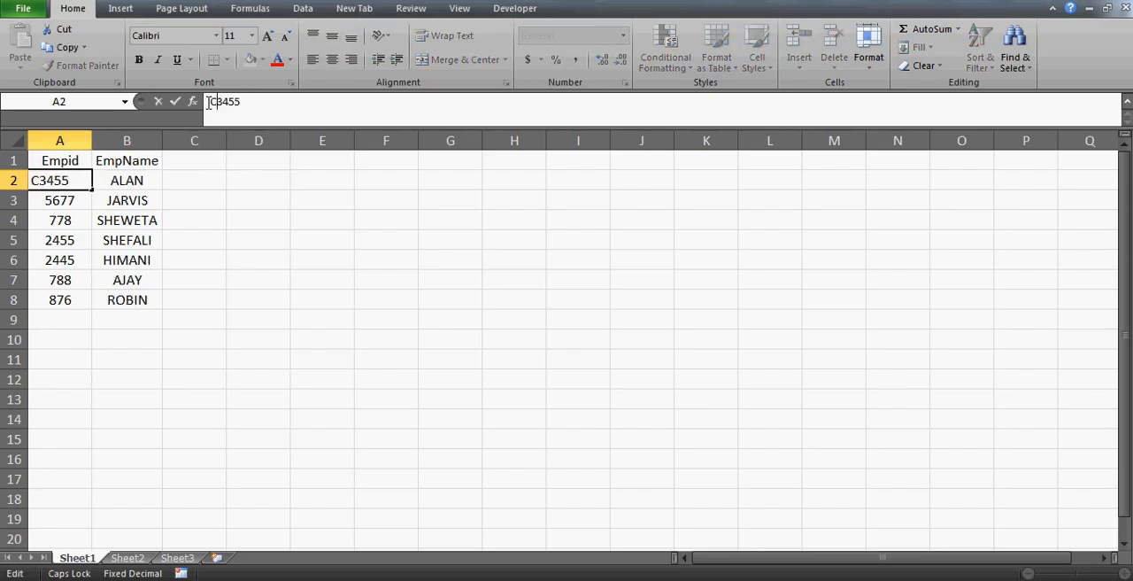
text(W)
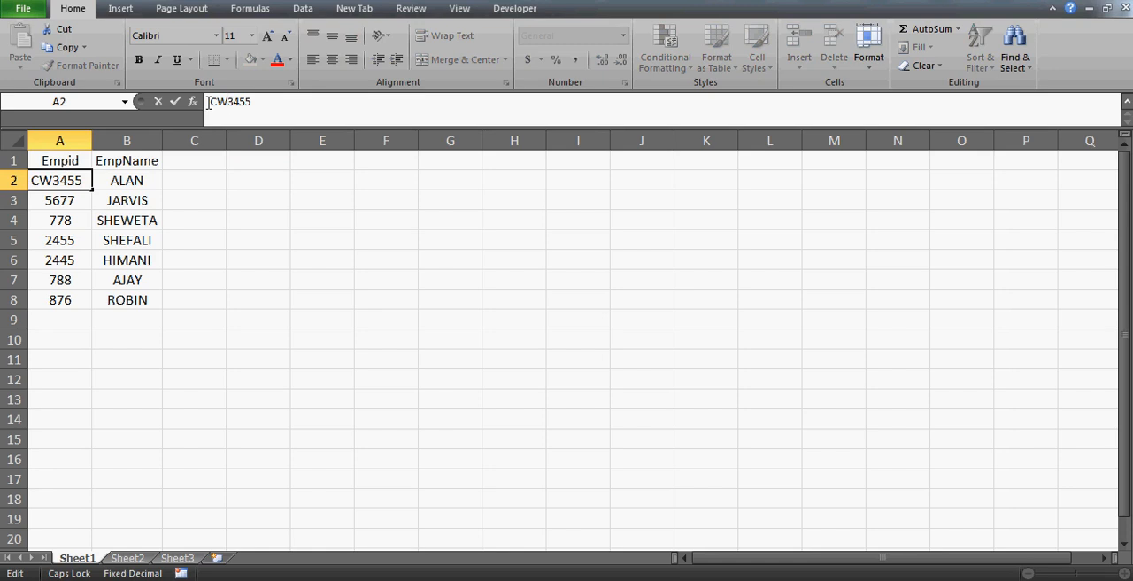
key(Return)
click(209, 102)
text(AB)
key(Return)
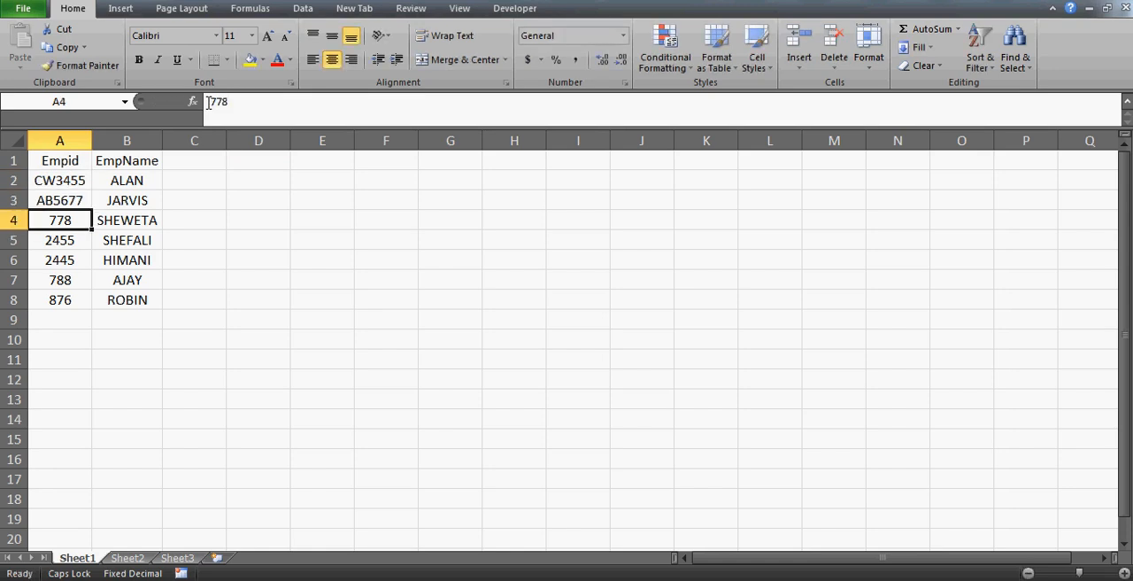
click(209, 101)
text(HH)
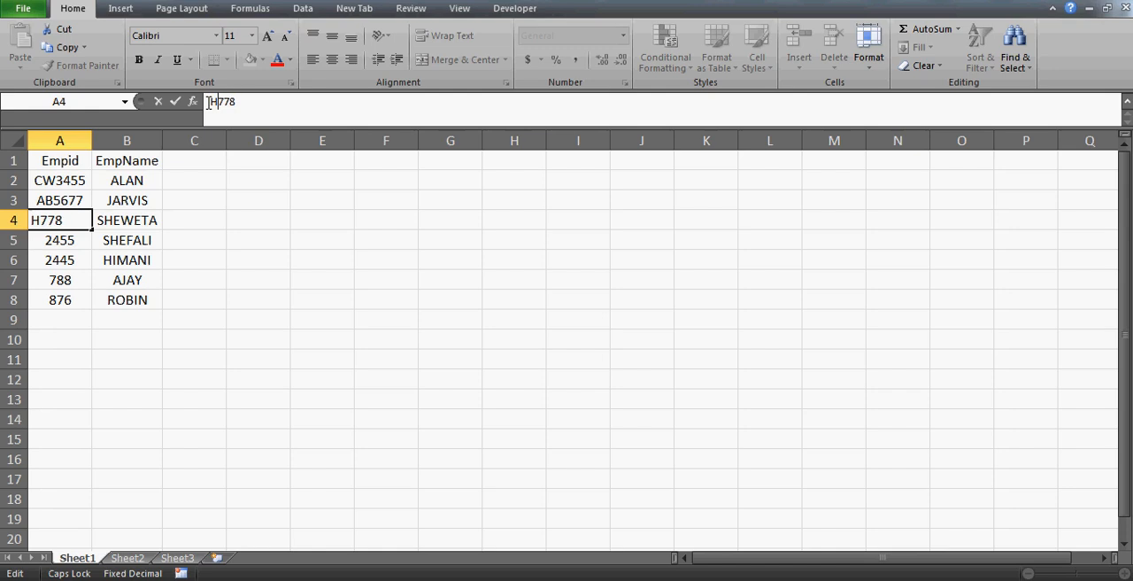
key(Return)
Prefix the employee IDs in A5, A6, A7 and A8 with KK, YY, JK and YY respectively.
click(209, 102)
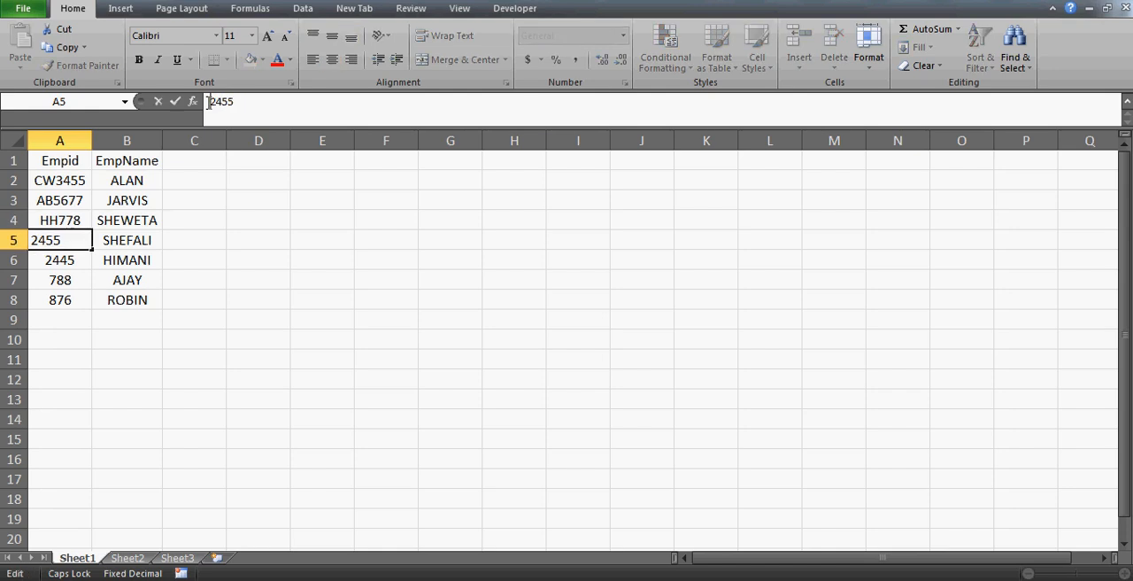
text(KK)
key(Return)
click(209, 102)
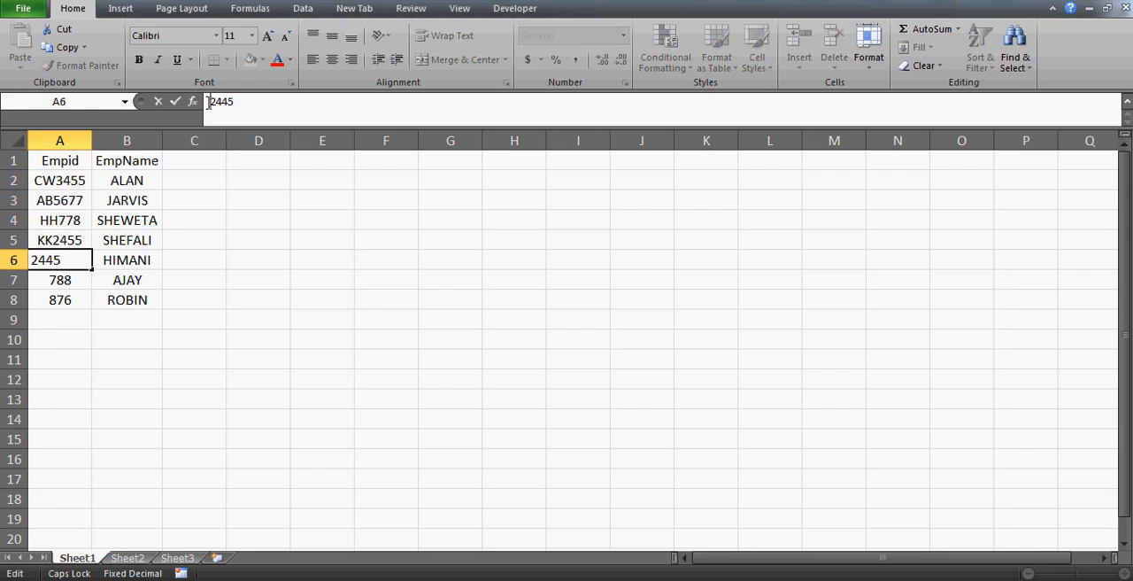
text(YY)
key(Return)
click(209, 102)
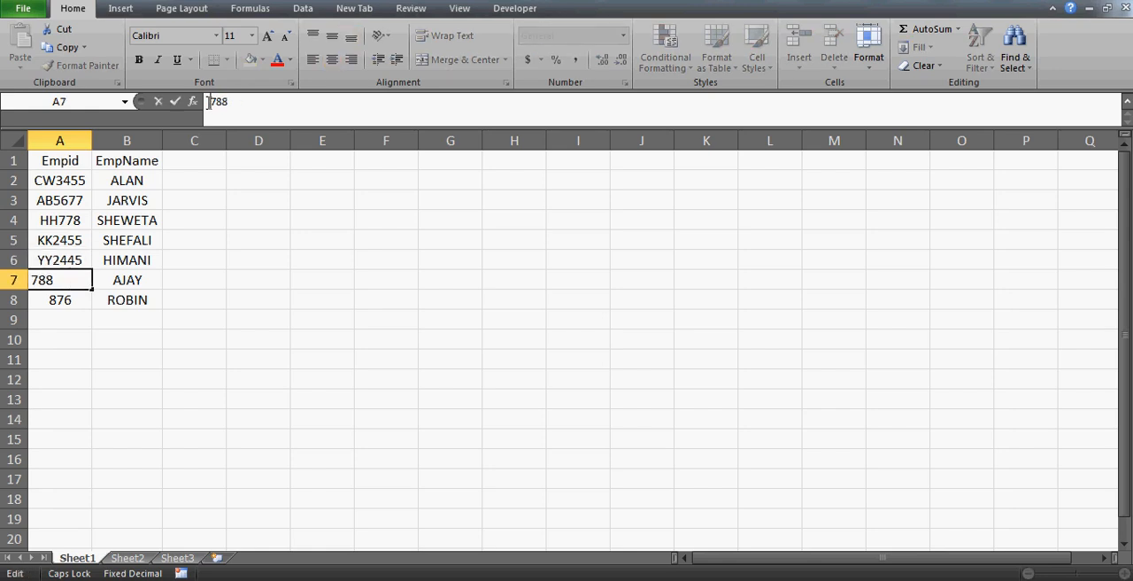
text(JK)
key(Return)
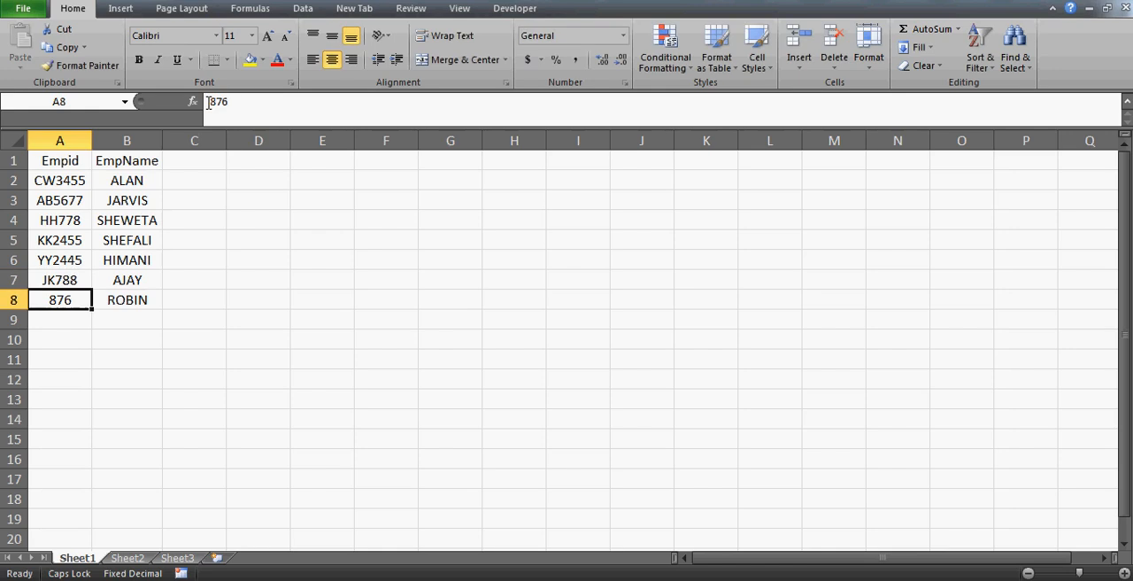
click(209, 101)
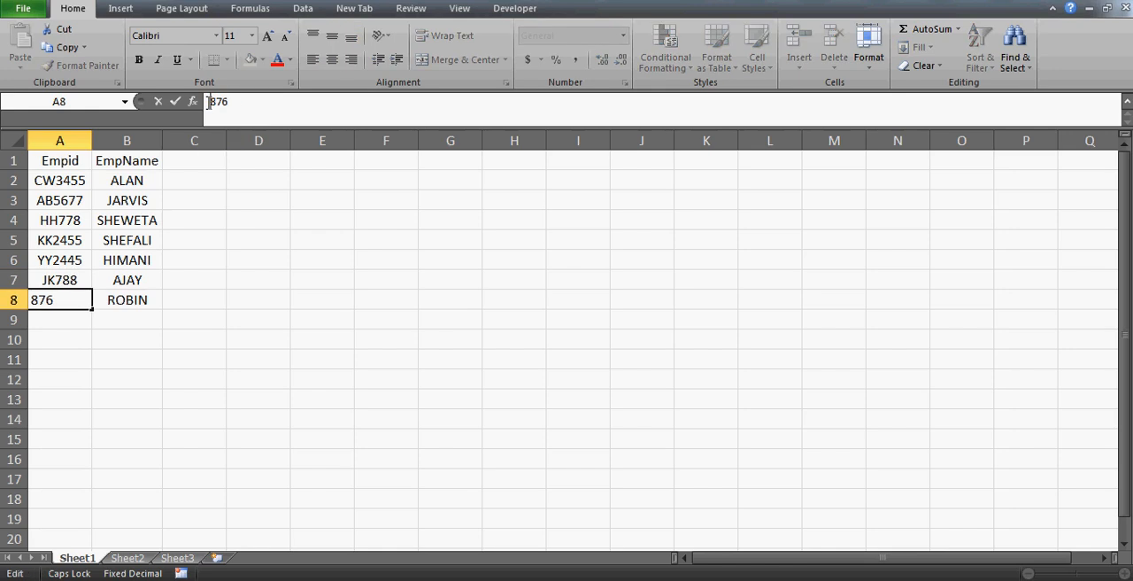
text(YY)
key(Return)
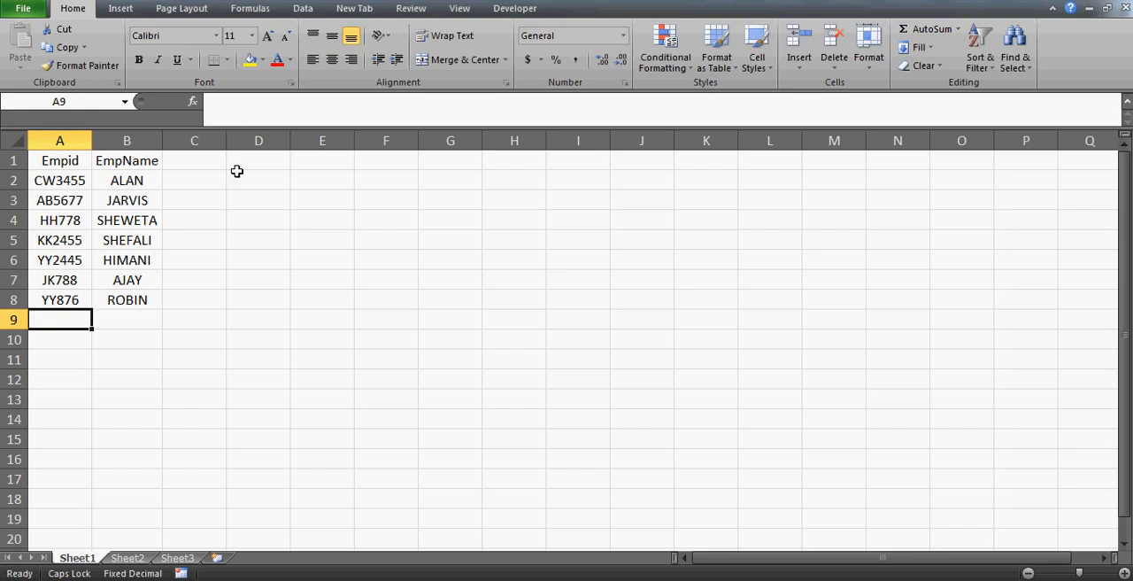
Select cell E2 beside the employee table and dismiss the low-battery warning.
click(237, 175)
key(Up)
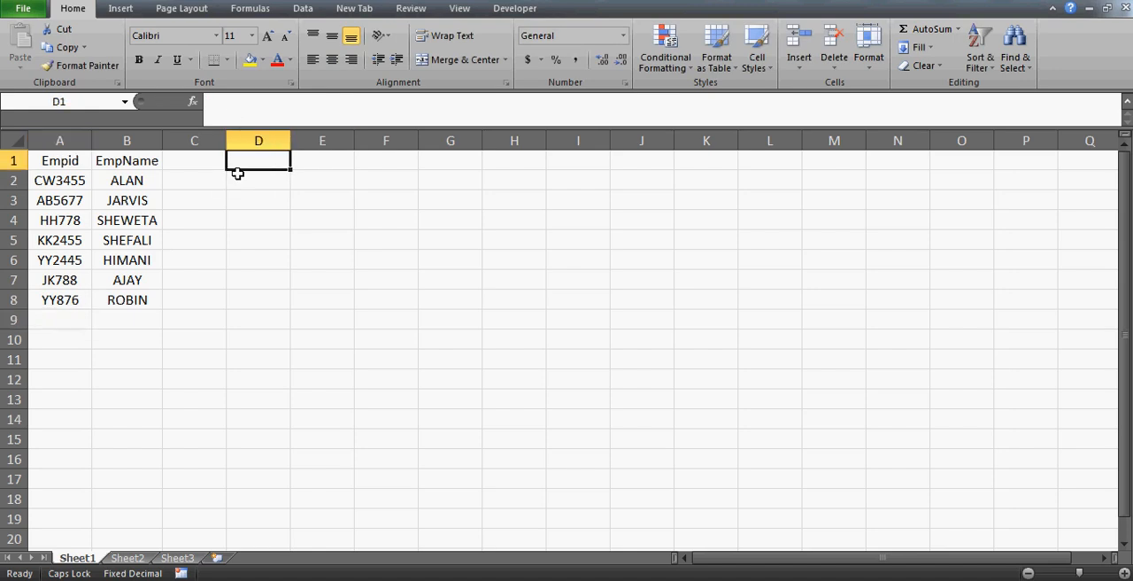
key(Left)
key(Left)
key(Left)
key(Down)
key(Right)
key(Right)
key(Right)
key(Right)
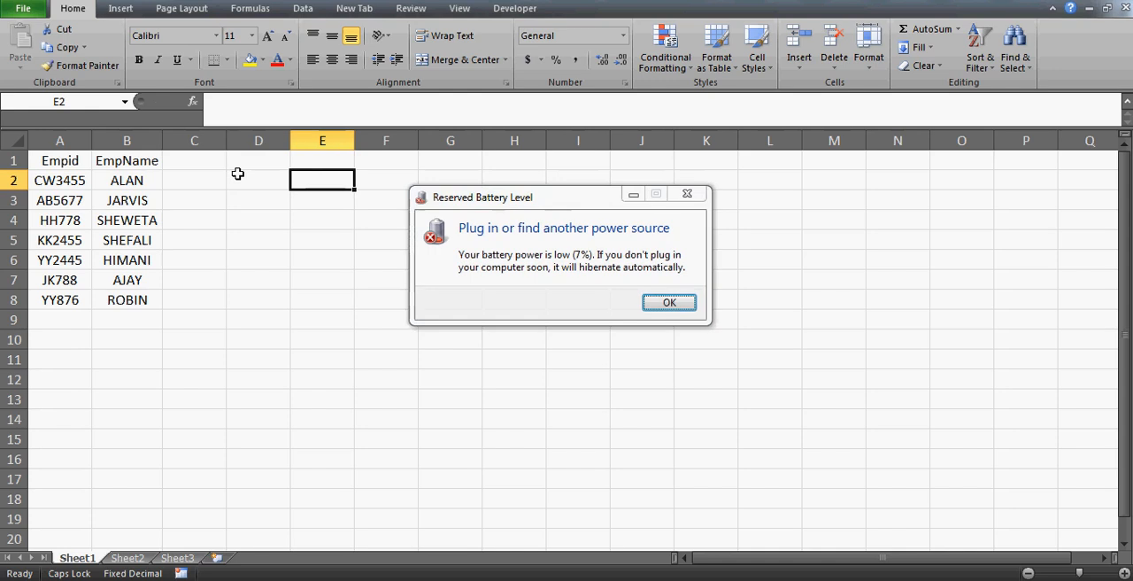
click(669, 302)
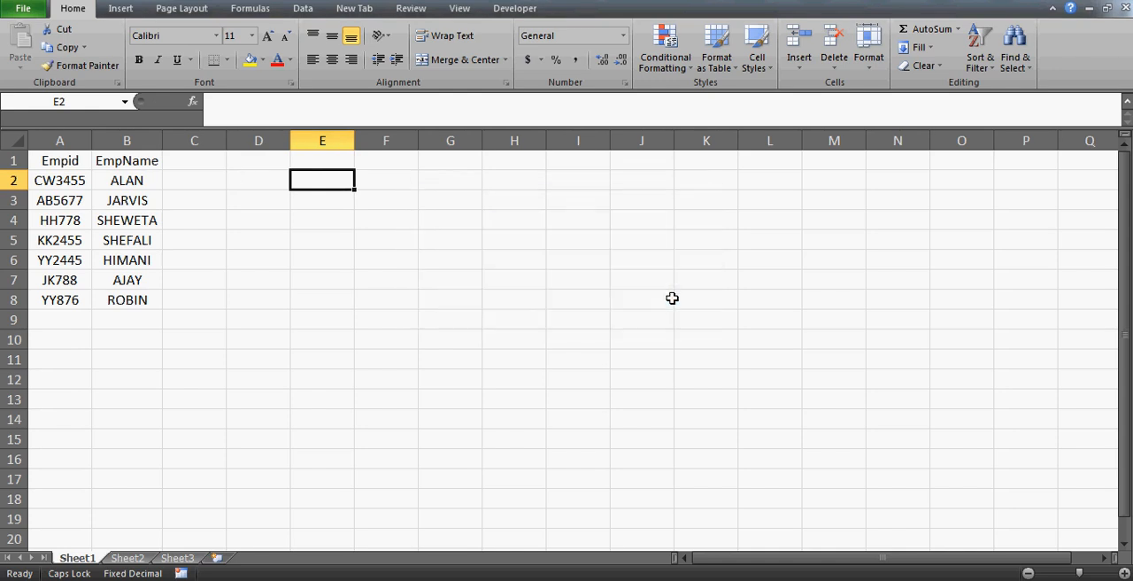
Enter the formula =A2&"-"&B2 in E2 to join the first employee's ID and name with a hyphen.
text(=)
key(Left)
key(Left)
key(Left)
key(Left)
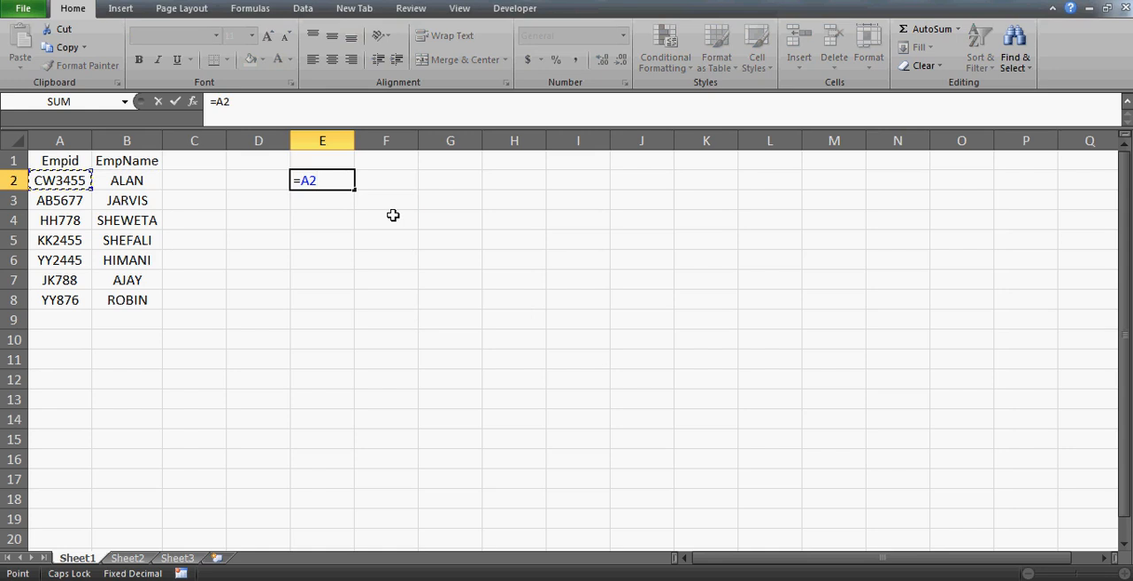
text(&"-"&)
click(129, 180)
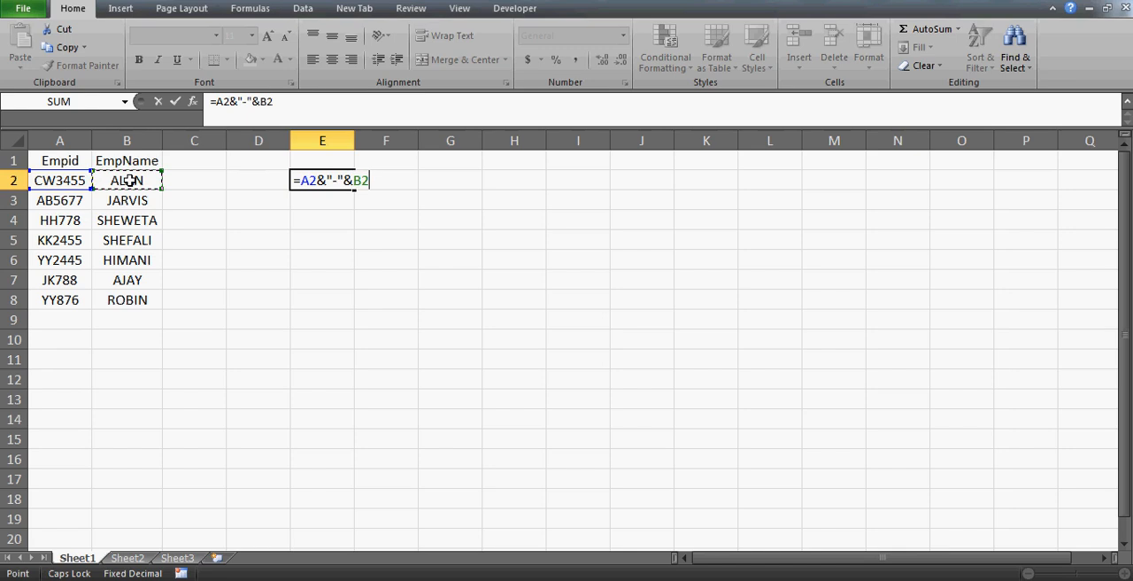
key(Return)
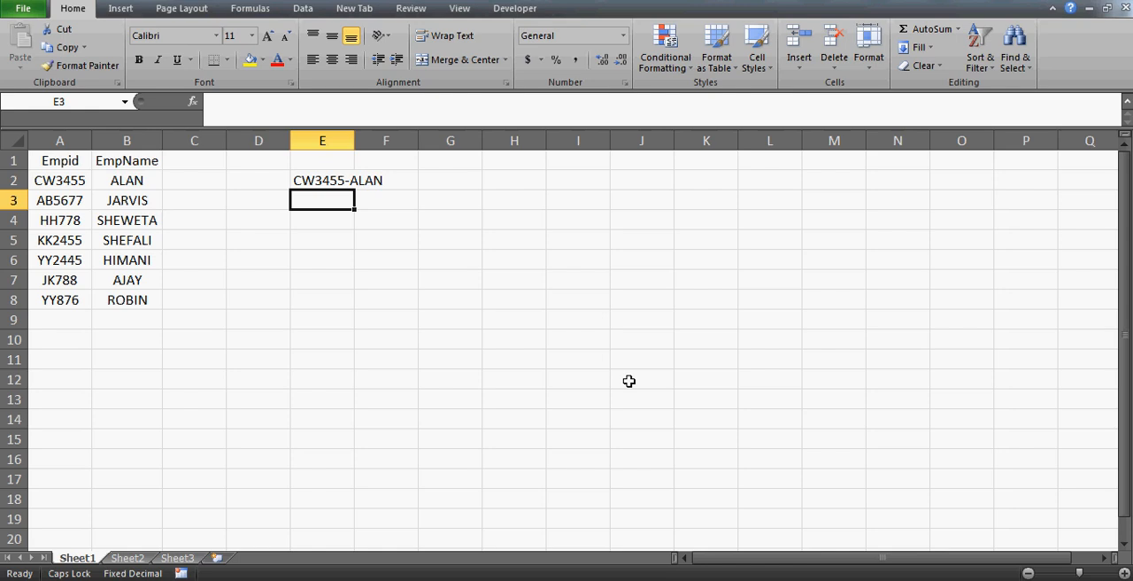
key(Up)
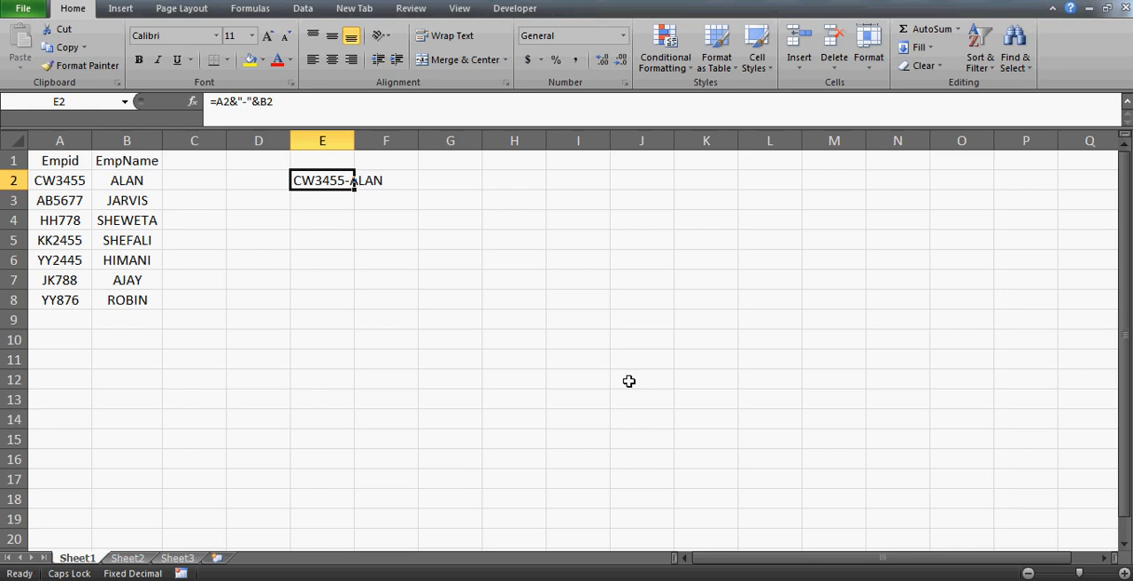
Start a CONCATENATE formula in H2 with A2 as its first argument.
key(Right)
key(Right)
key(Right)
key(Right)
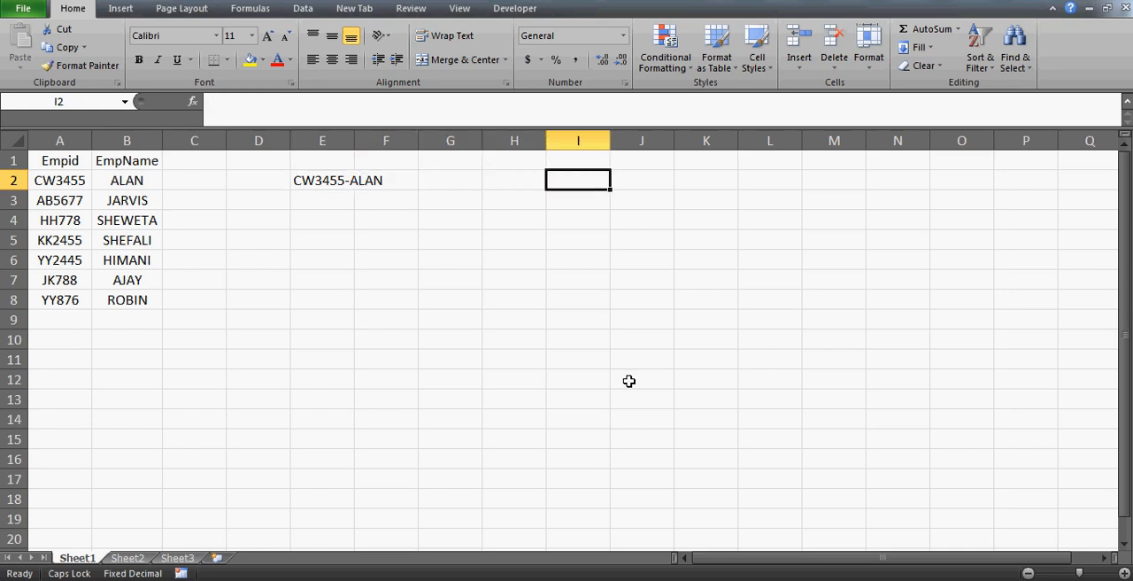
key(Left)
key(Left)
key(Left)
key(Right)
key(Right)
text(=C)
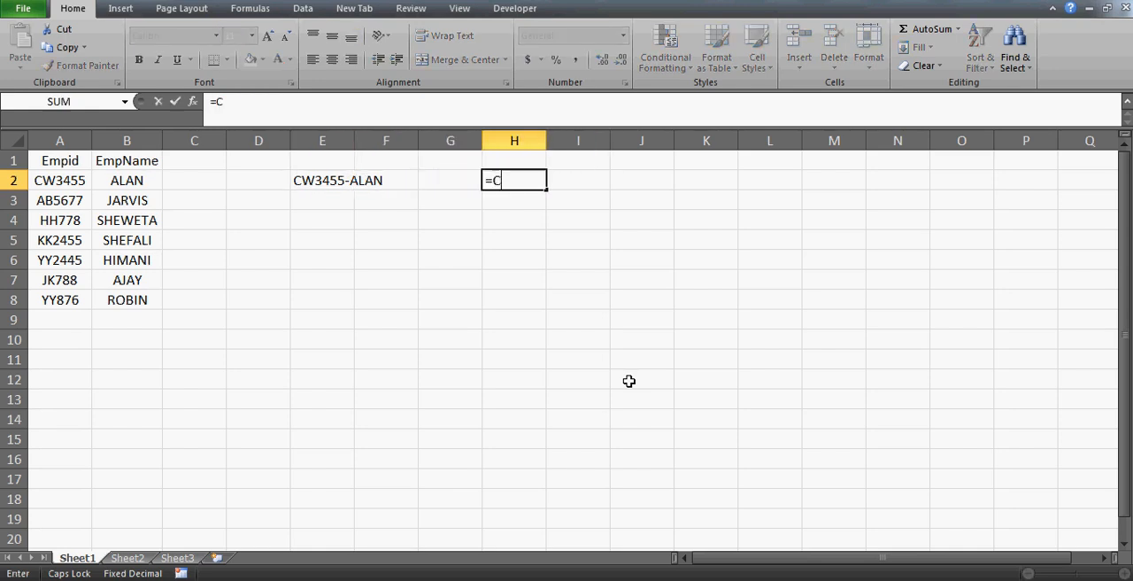
text(ONC)
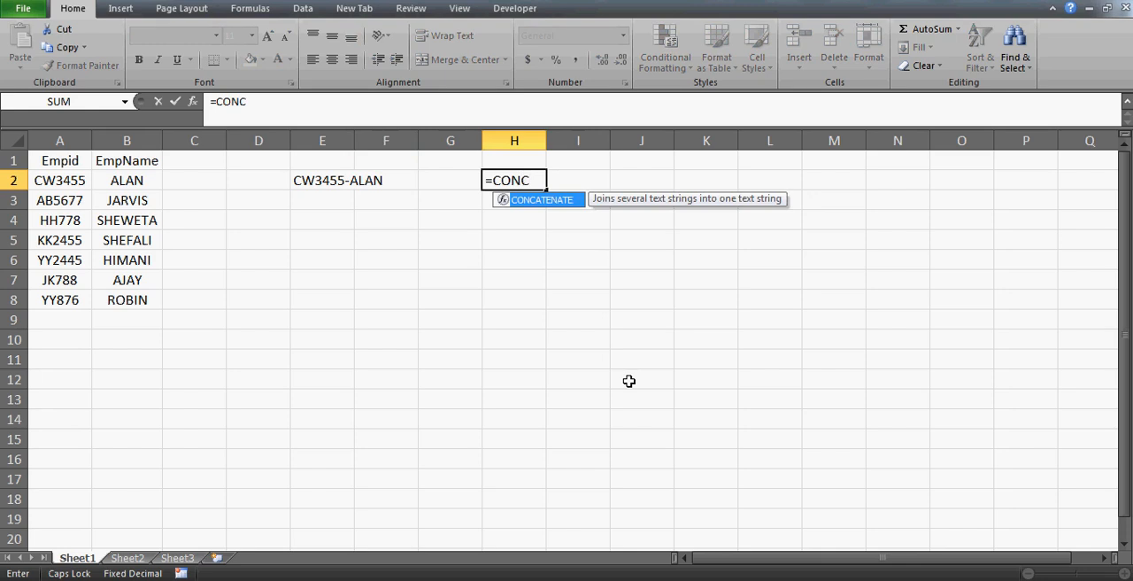
double_click(546, 201)
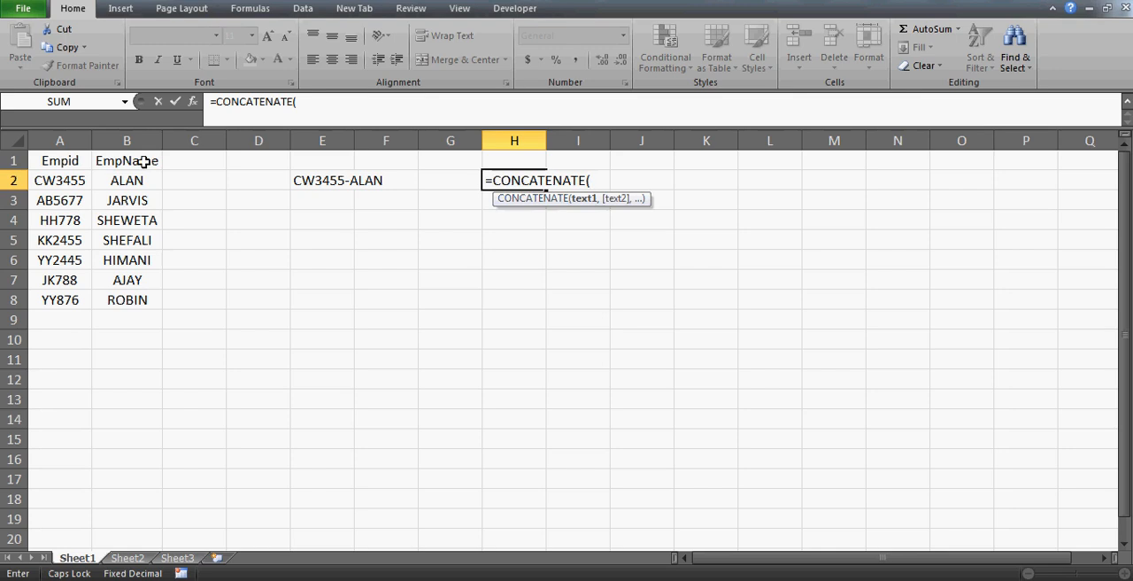
click(55, 186)
text(,)
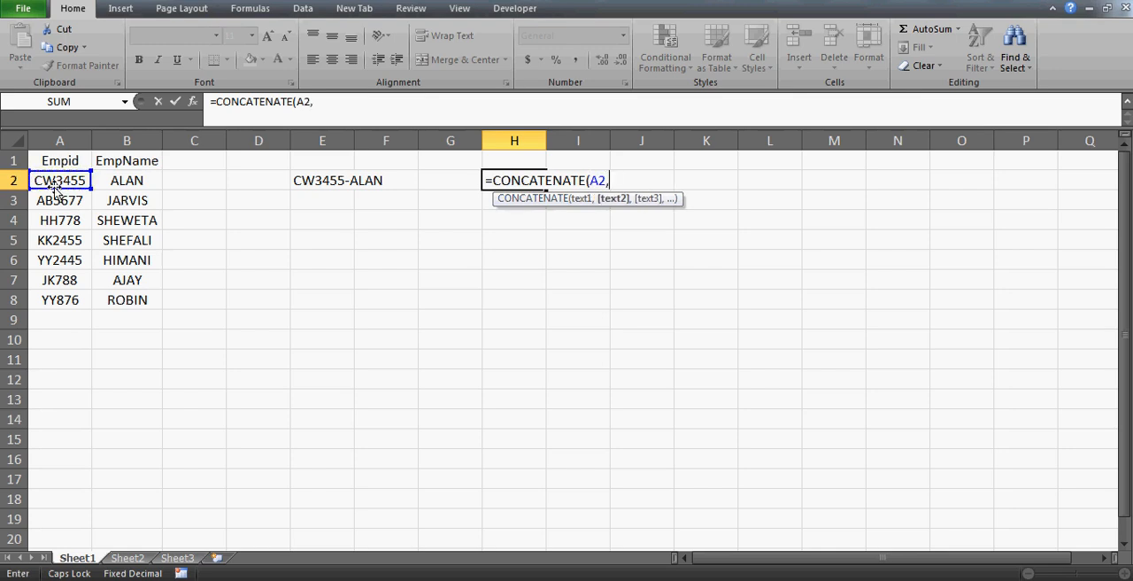
Add B2, A3 and B3 as the remaining CONCATENATE arguments and enter the formula in H2.
click(133, 185)
text(,)
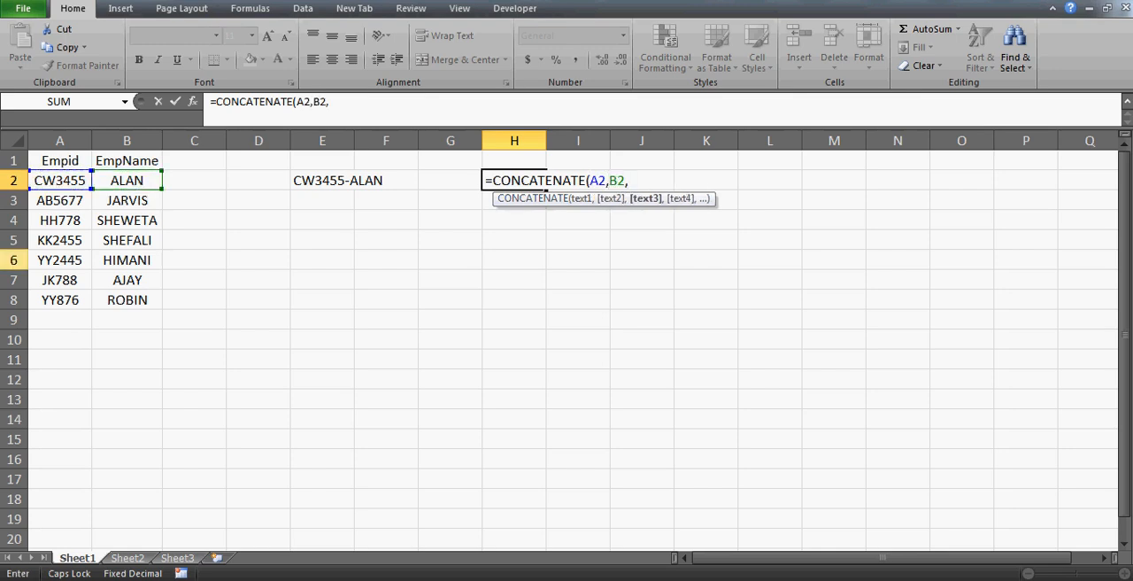
click(61, 200)
text(,)
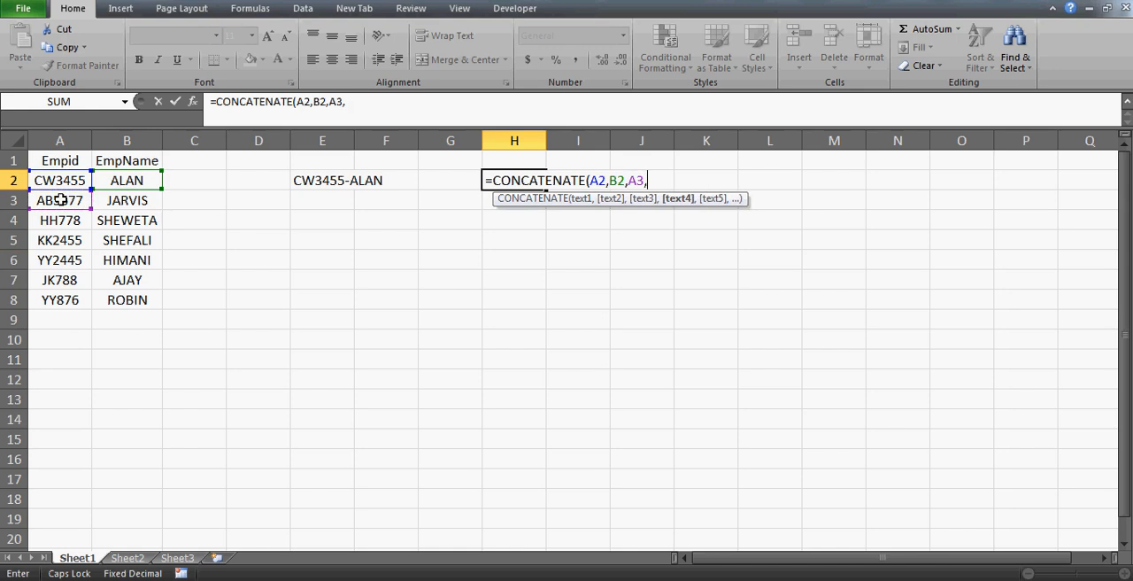
click(113, 200)
key(Return)
key(Up)
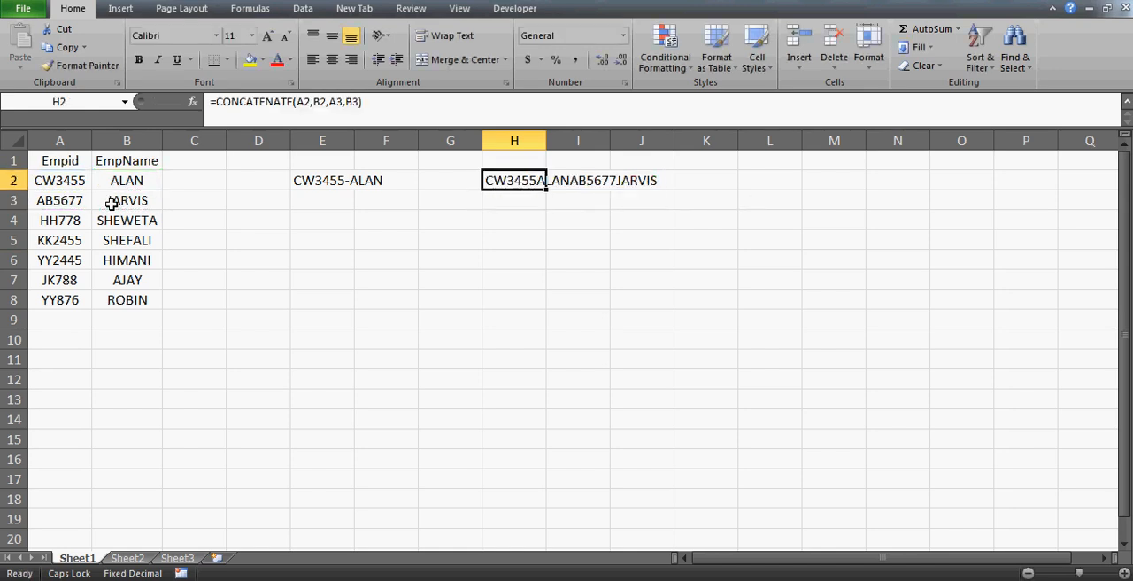
key(Down)
key(Up)
Enter & in H3 and JOIN in I3 as a note on what the operator does.
click(317, 183)
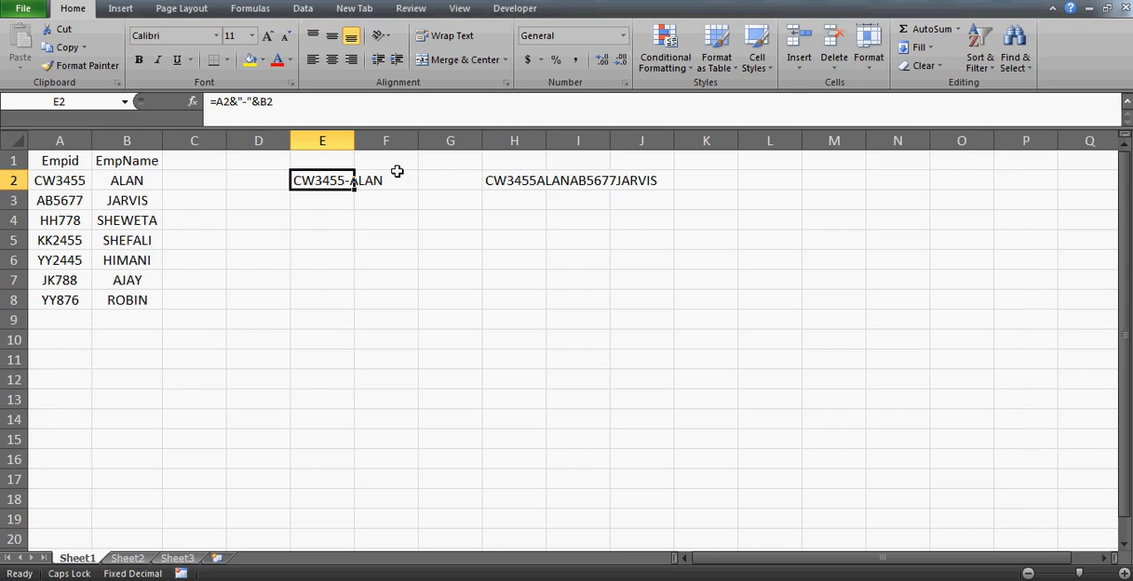
key(Right)
key(Right)
key(Right)
key(Down)
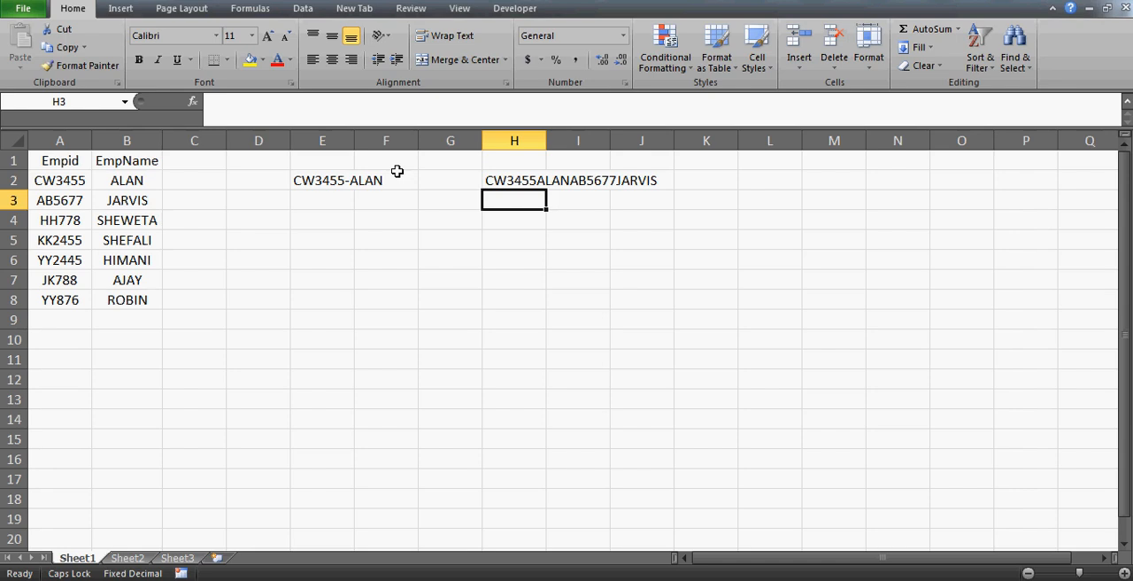
text(&)
key(Return)
key(Up)
key(Right)
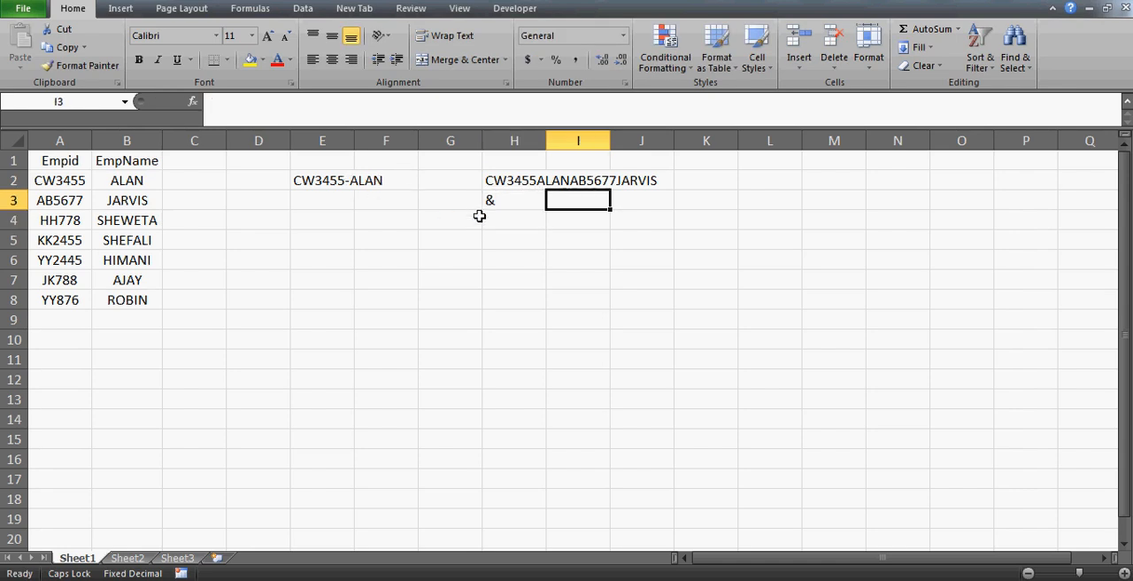
text(JOIN)
key(Return)
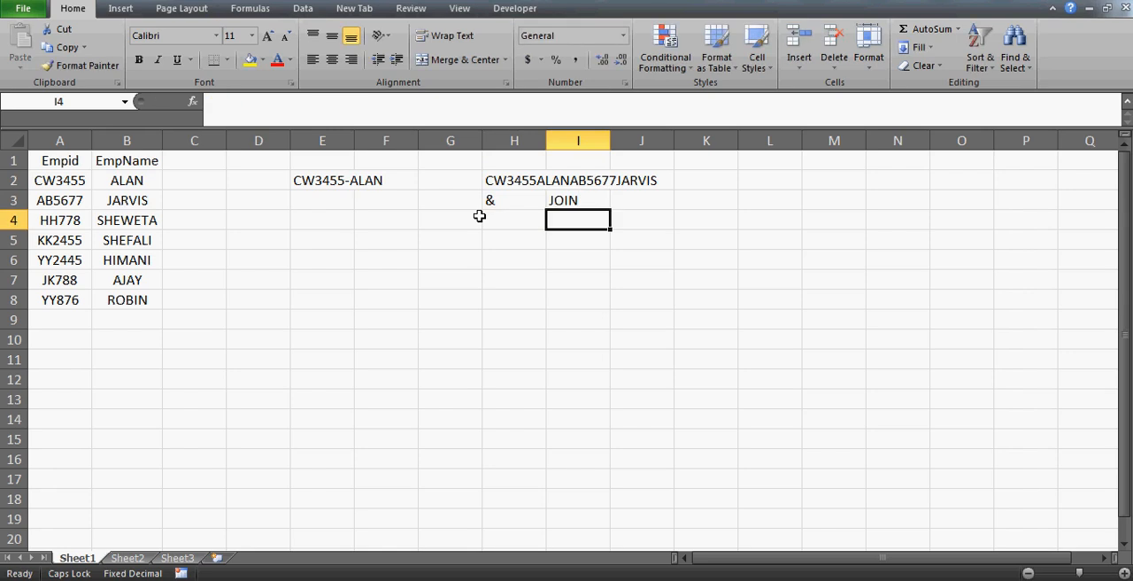
Copy the hyphen-joining formula from E2 down to E8 and fit column E to its contents.
key(Up)
key(Up)
key(Left)
key(Left)
key(Left)
key(Left)
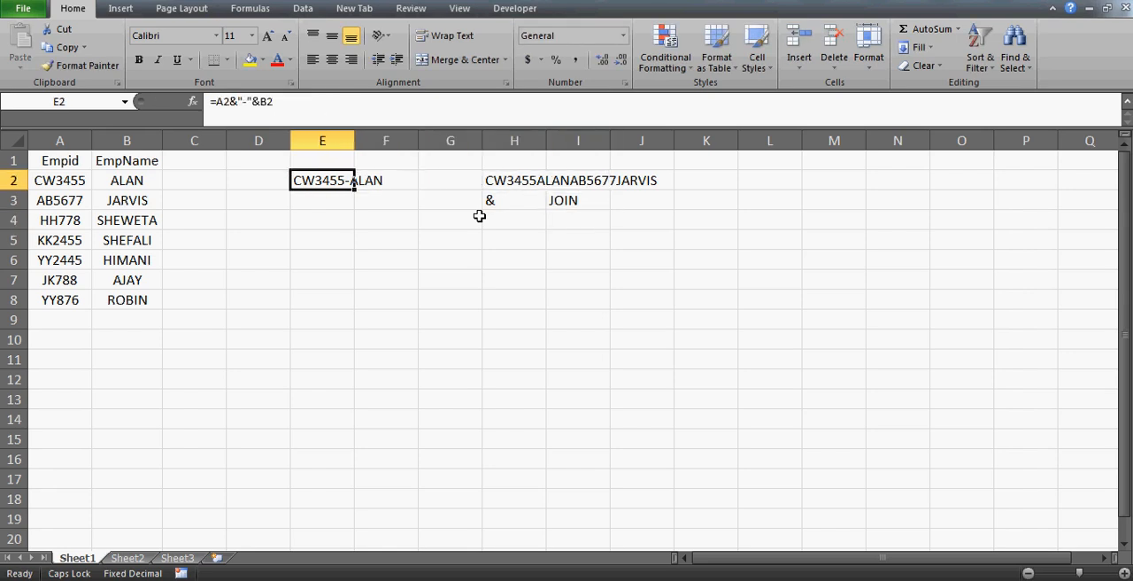
double_click(358, 139)
drag(388, 189, 380, 306)
click(353, 277)
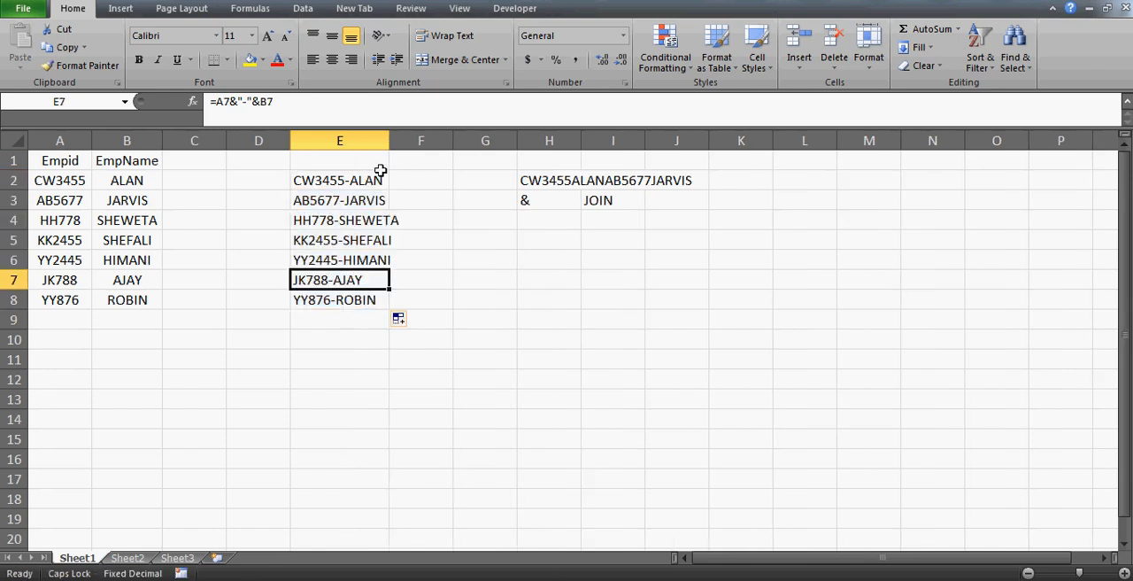
double_click(389, 140)
click(341, 168)
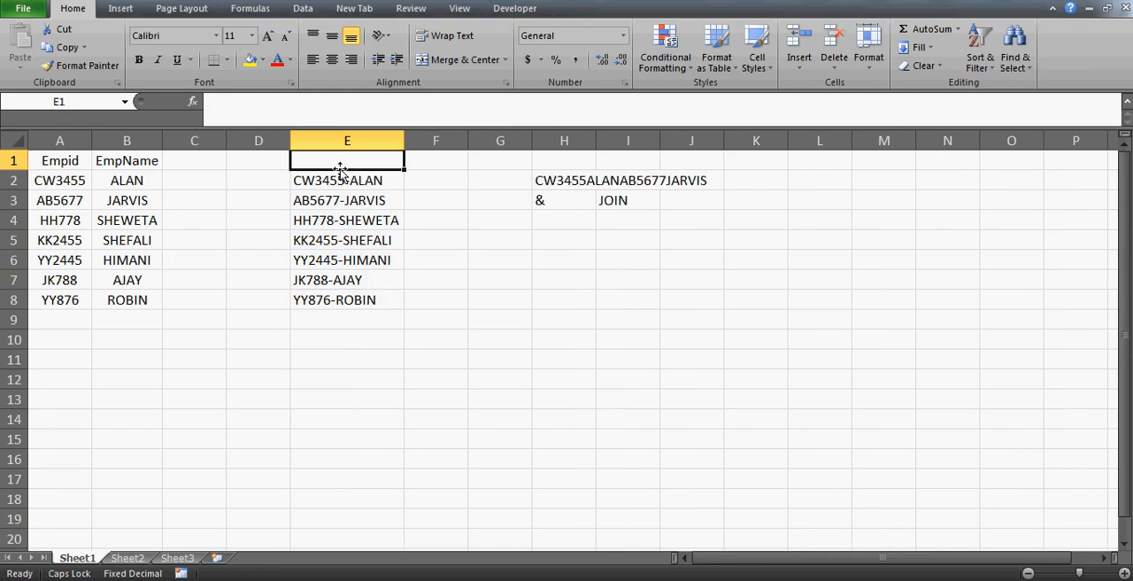
Examine the joined ID and name results in E2:E8.
key(Down)
key(Up)
key(Down)
key(Down)
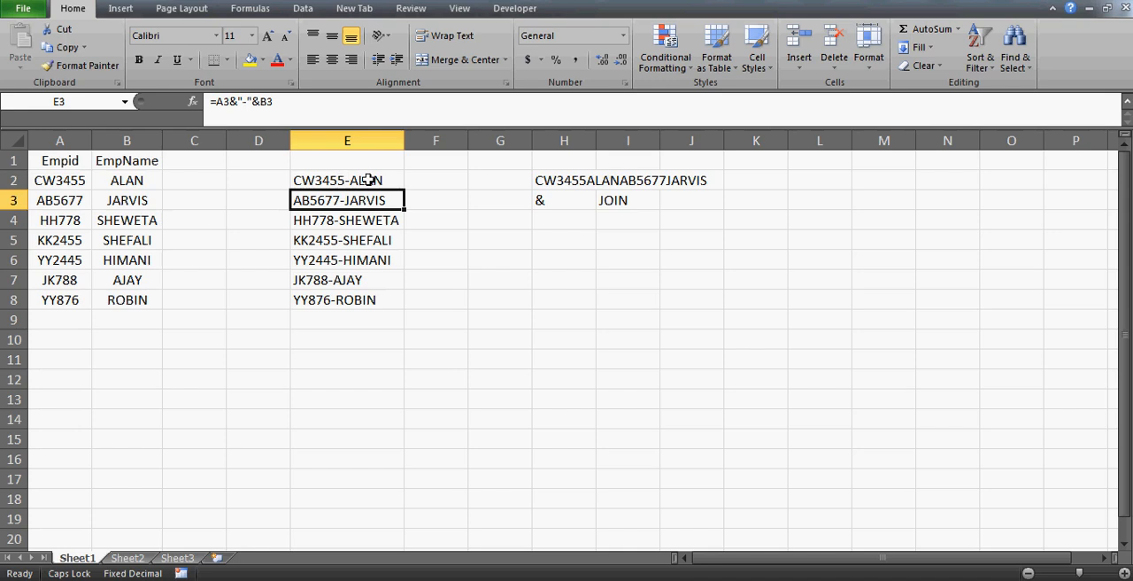
click(368, 179)
key(ctrl+shift+Down)
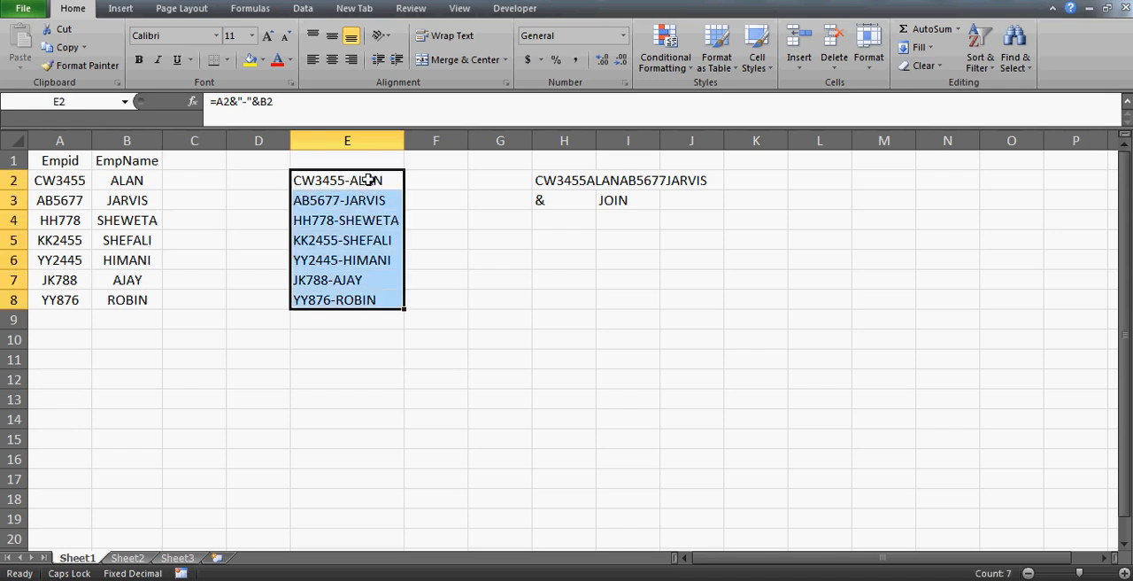
key(Up)
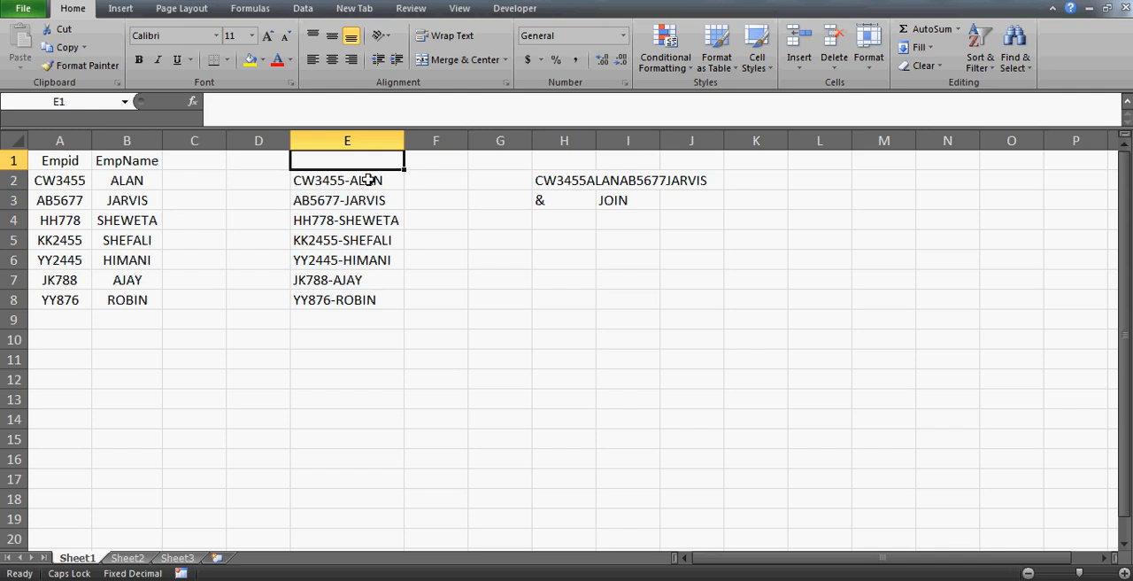
key(Left)
key(Down)
Replace the hyphen in the E2 formula with a space, giving =A2&" "&B2, and copy it down to E8.
click(368, 179)
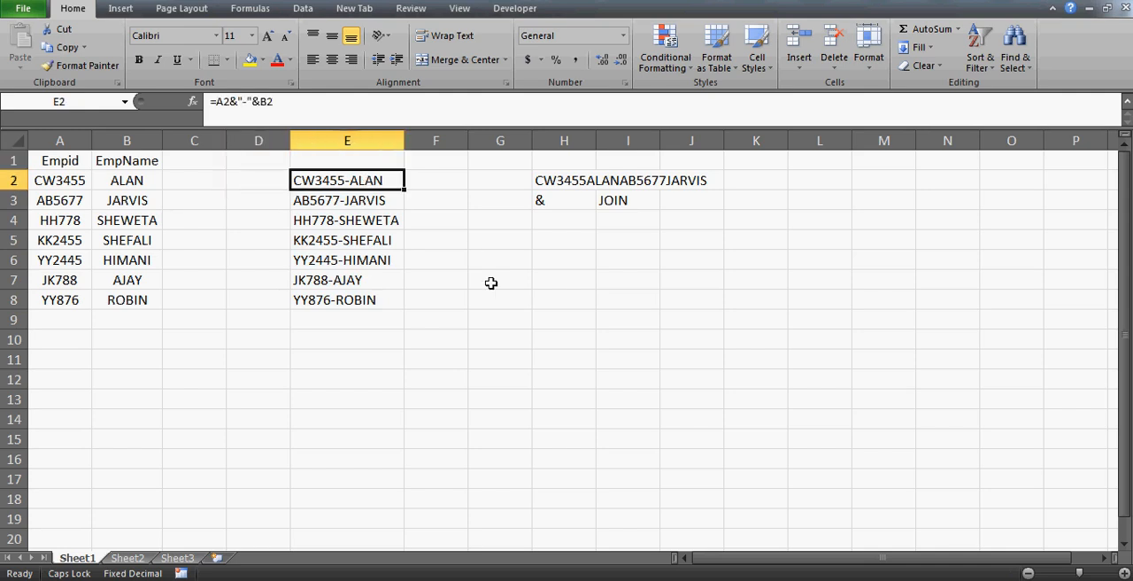
click(248, 101)
key(BackSpace)
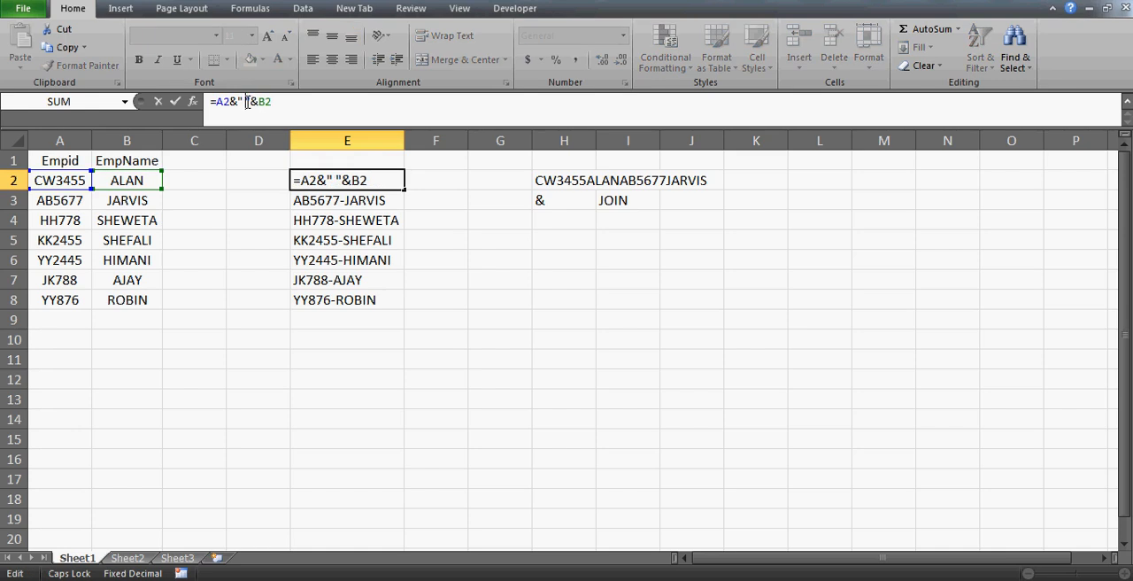
key(ctrl+Return)
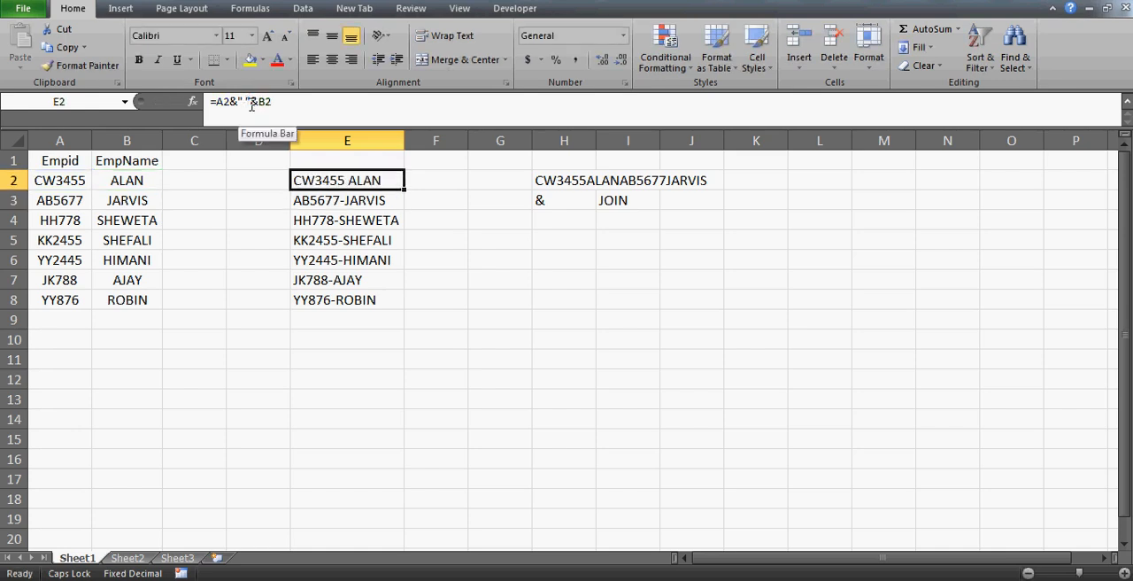
drag(406, 187, 392, 304)
click(355, 234)
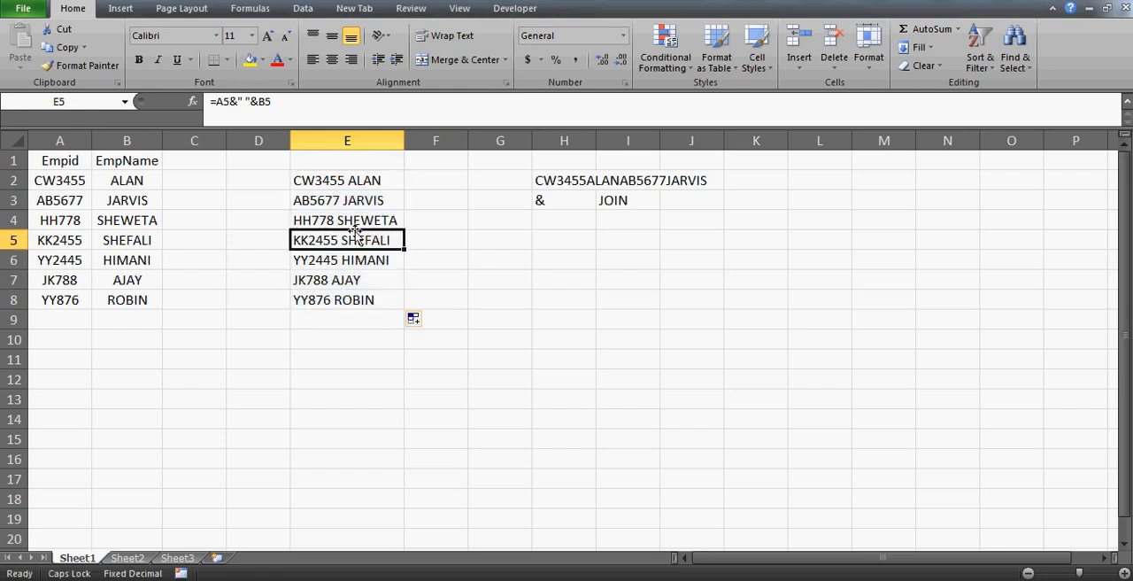
Insert HELLO before the space in the E2 formula's quoted text and copy the formula down to E8.
click(339, 179)
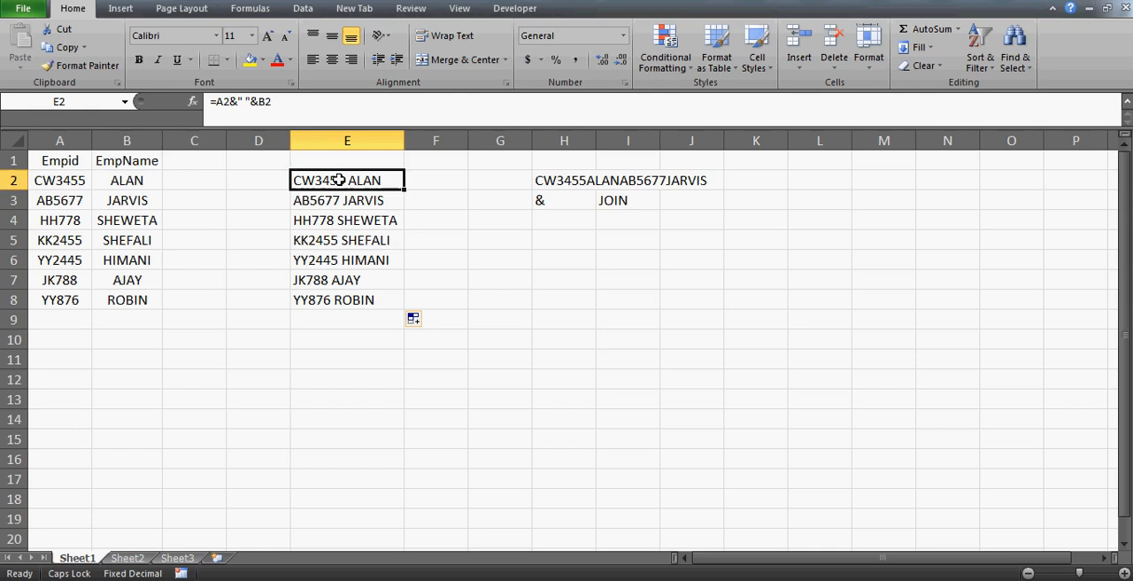
click(245, 101)
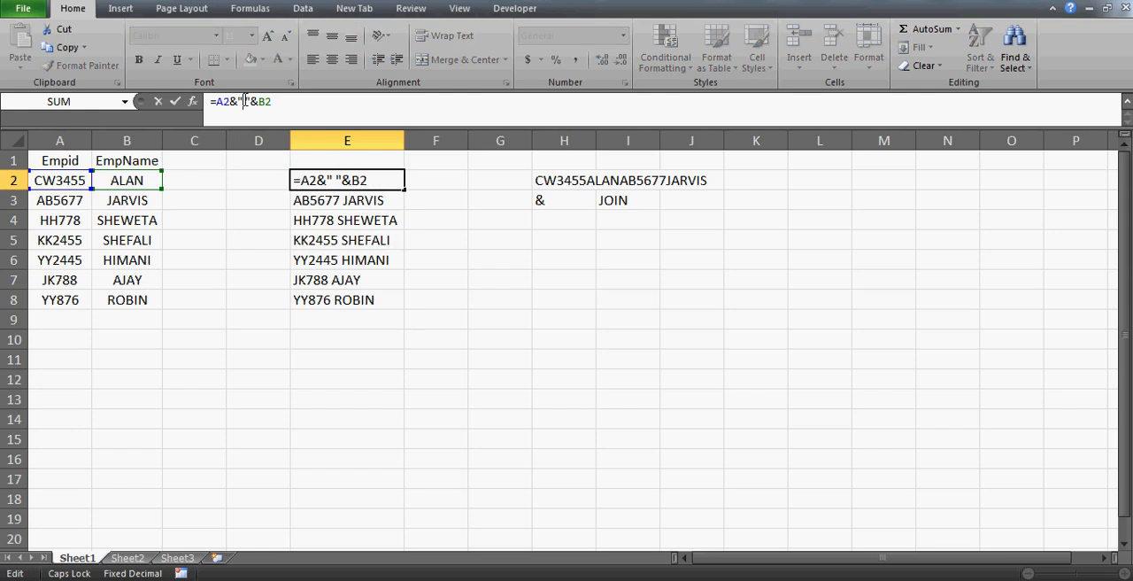
text(HELLO)
key(Return)
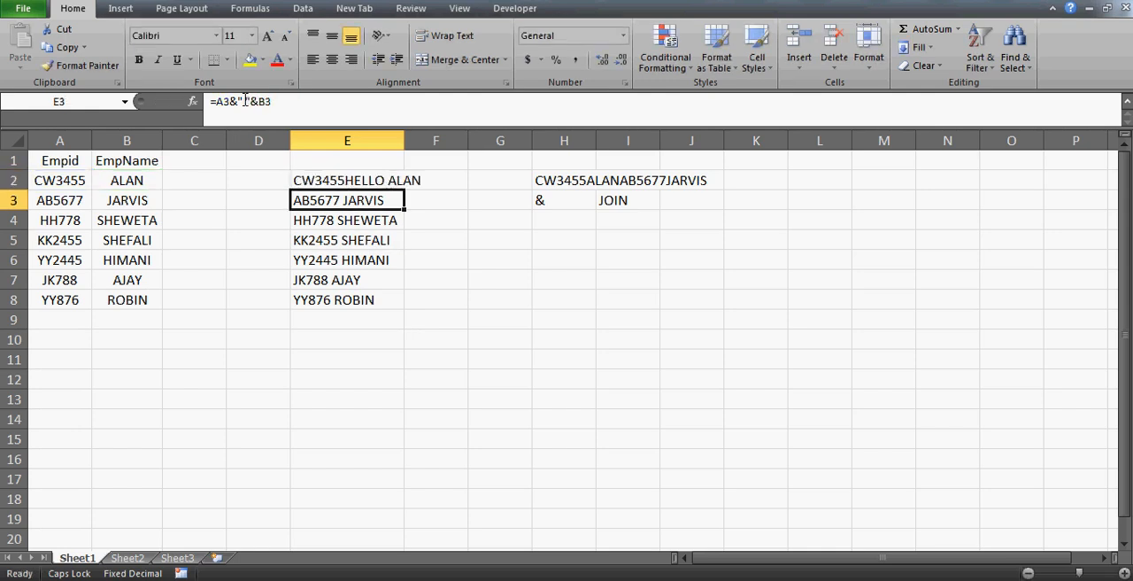
click(395, 182)
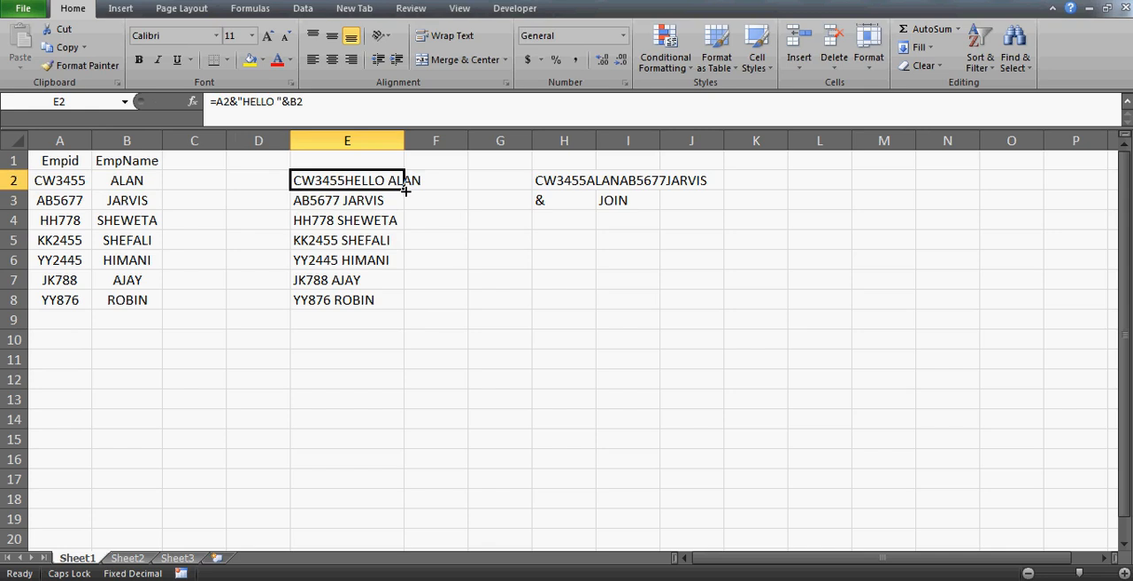
double_click(404, 190)
click(379, 183)
key(Down)
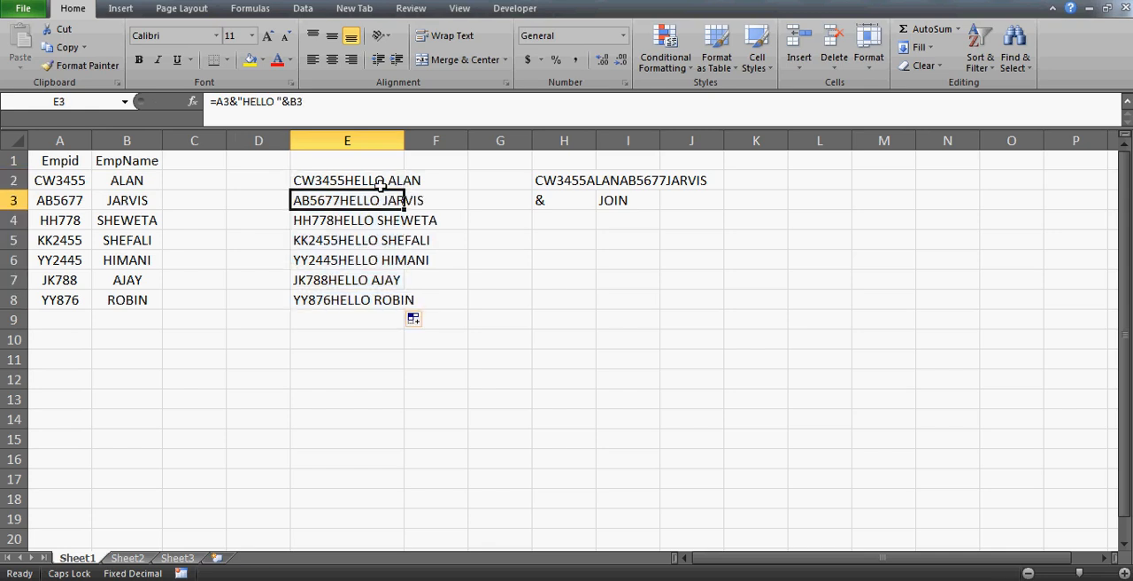
click(378, 184)
key(ctrl+shift+Down)
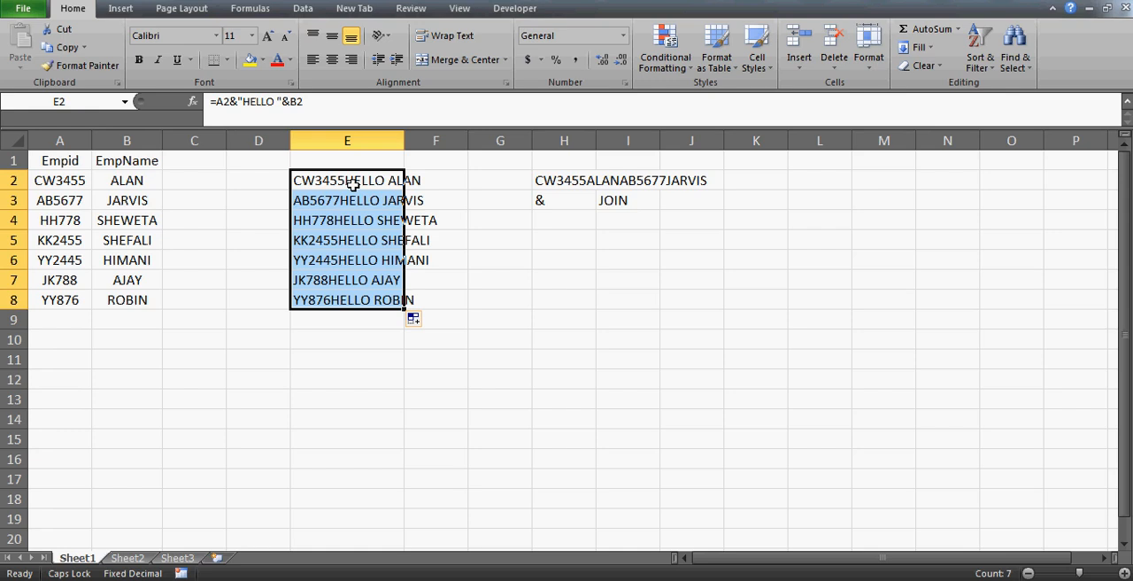
Undo the HELLO and space separator edits in column E, including their copies down the list.
key(ctrl+z)
key(ctrl+z)
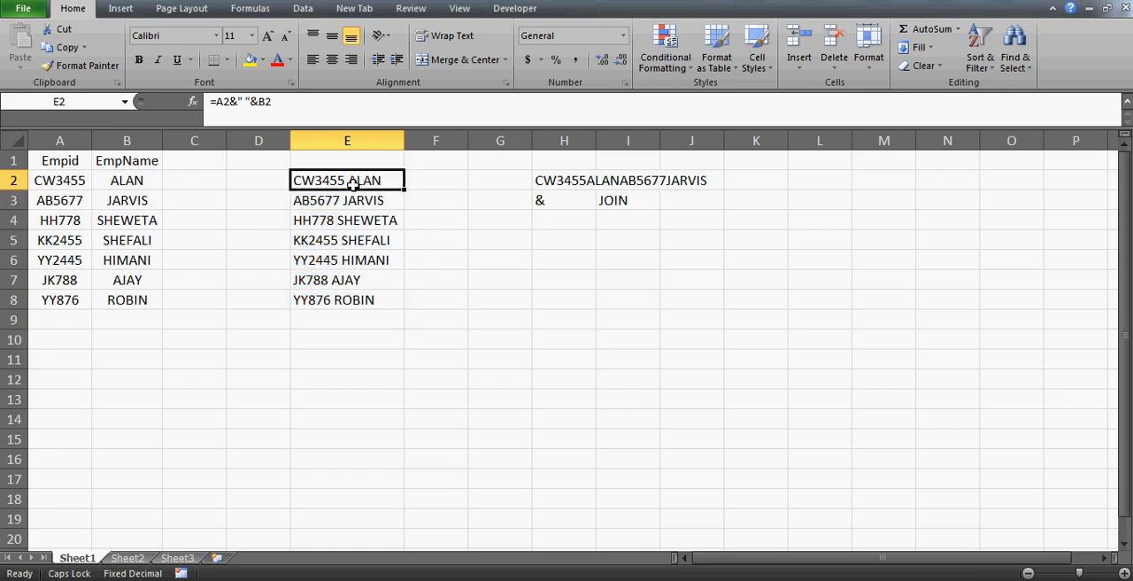
key(ctrl+z)
key(ctrl+z)
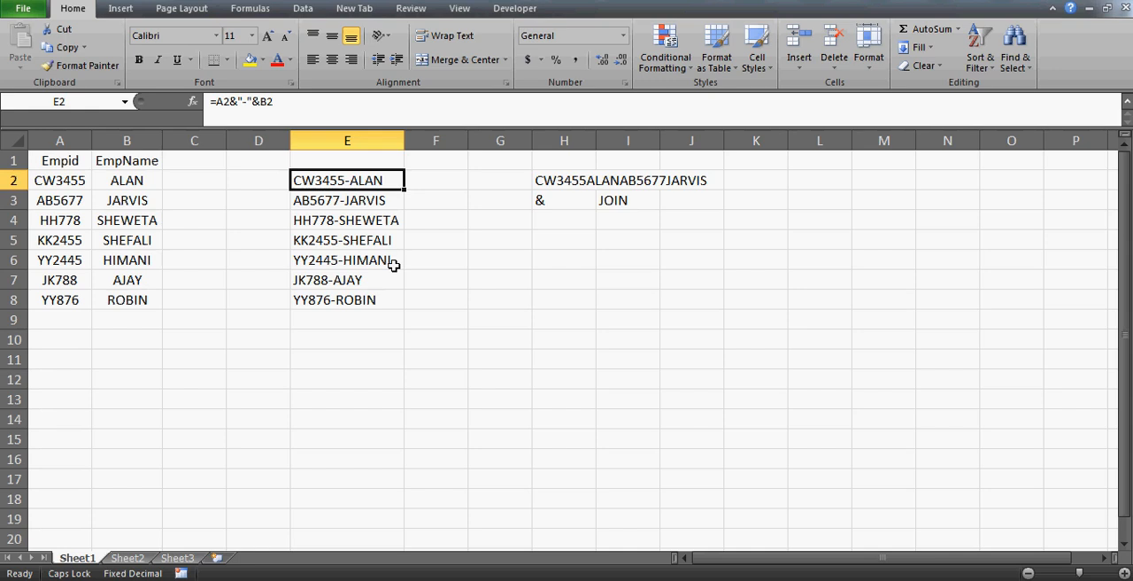
Review the employee ID and name list against the hyphen-joined formulas in E2:E8.
key(Down)
key(Down)
key(Up)
key(Up)
key(Up)
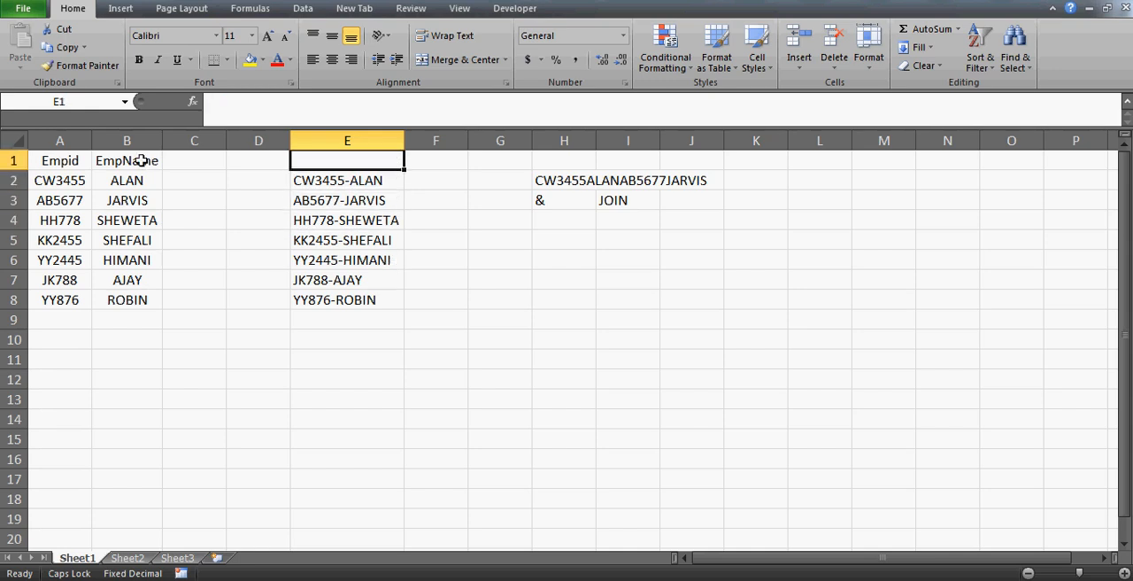
click(38, 182)
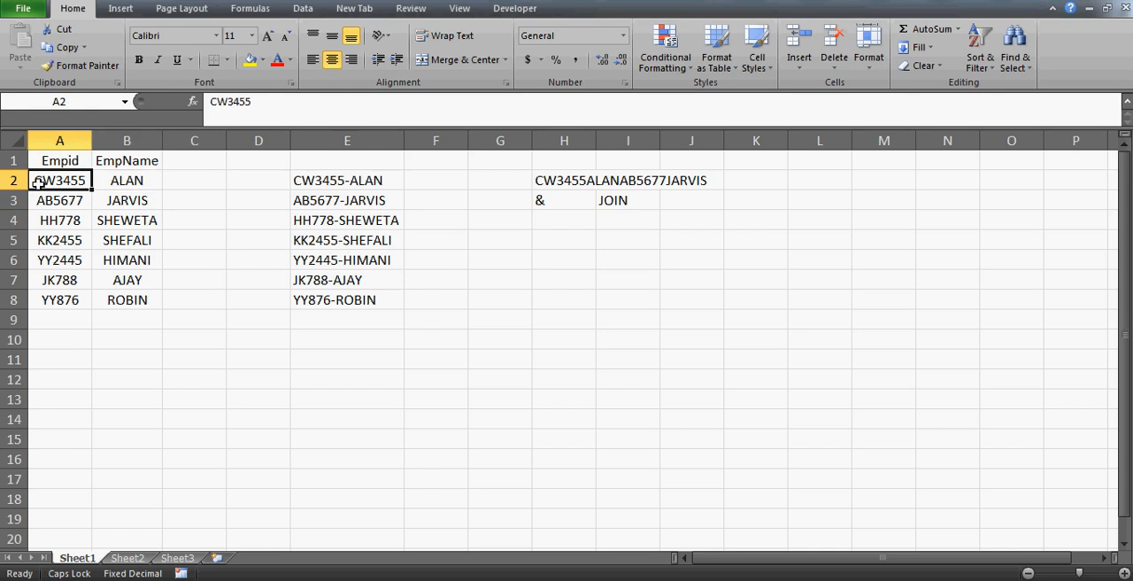
key(Right)
key(Right)
key(Right)
key(Right)
key(ctrl+shift+Down)
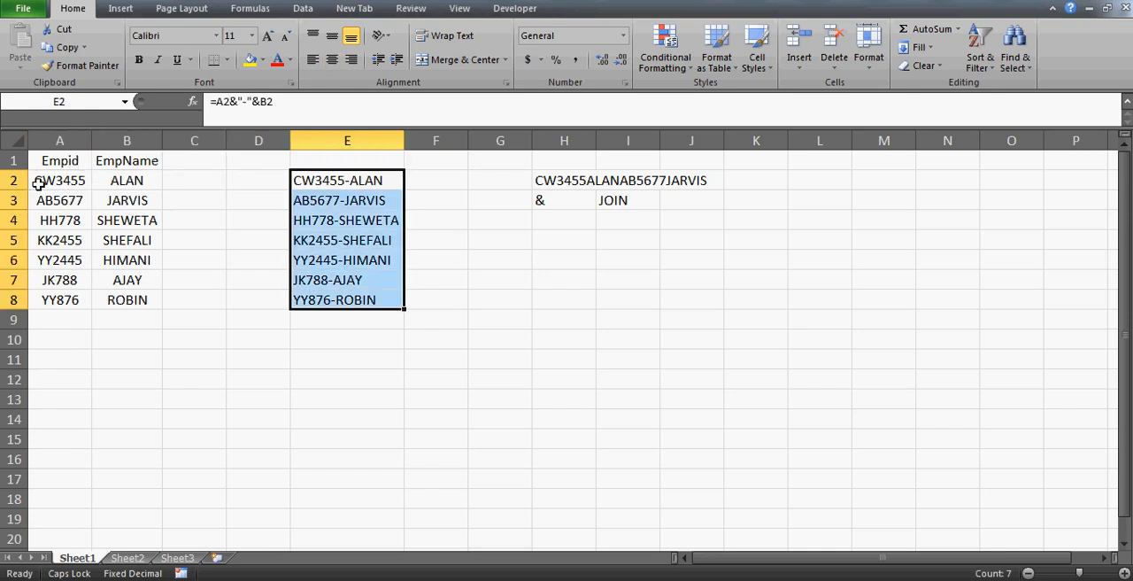
key(Down)
key(Down)
key(Down)
key(Down)
key(Down)
key(Down)
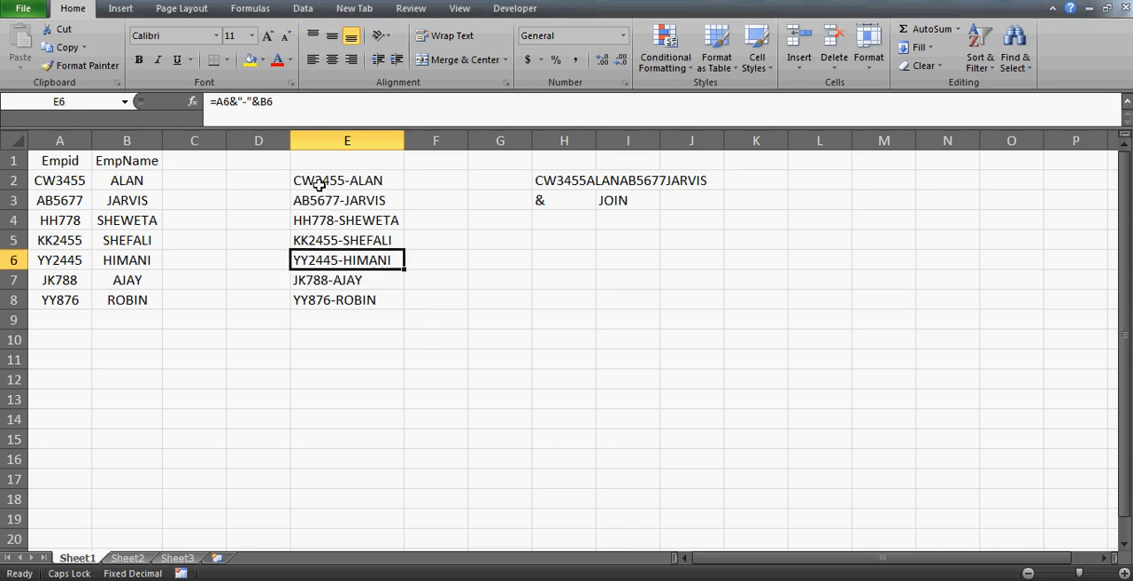
Widen column F to roughly four times its width to make room for long joined text.
key(Up)
key(Up)
key(Up)
key(Up)
key(Up)
key(Up)
key(Right)
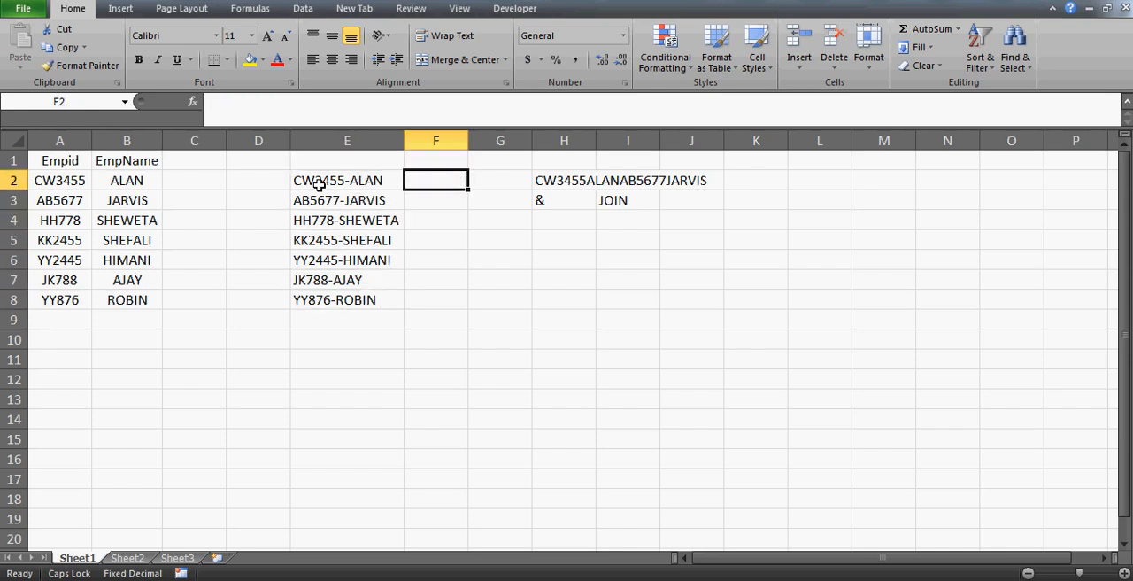
drag(468, 141, 680, 146)
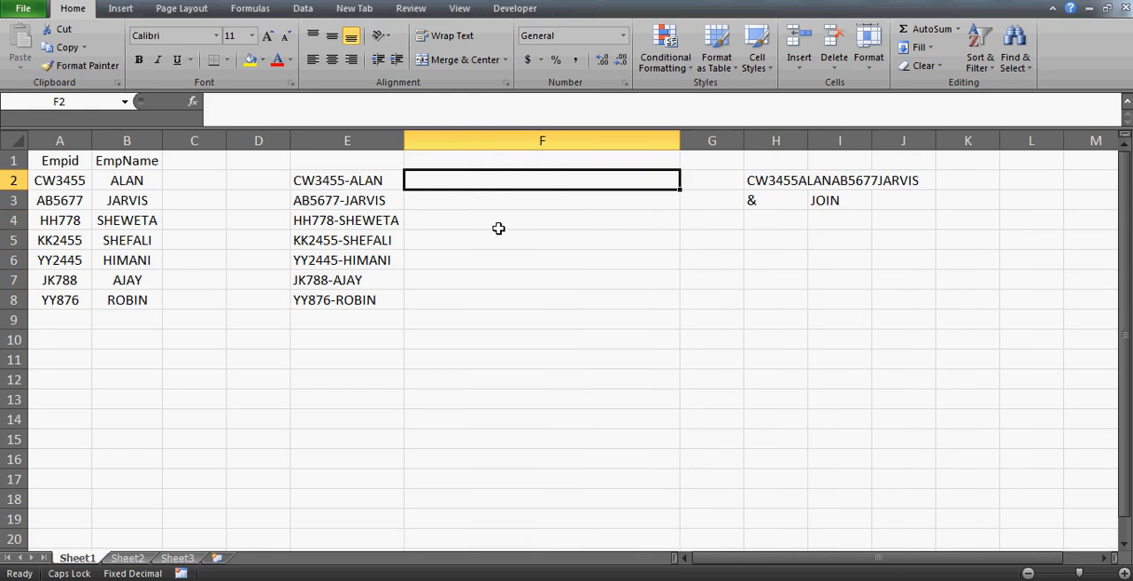
Enter the formula =A2&"-"&B2 in F2 to join the first employee's ID and name with a hyphen.
text(=)
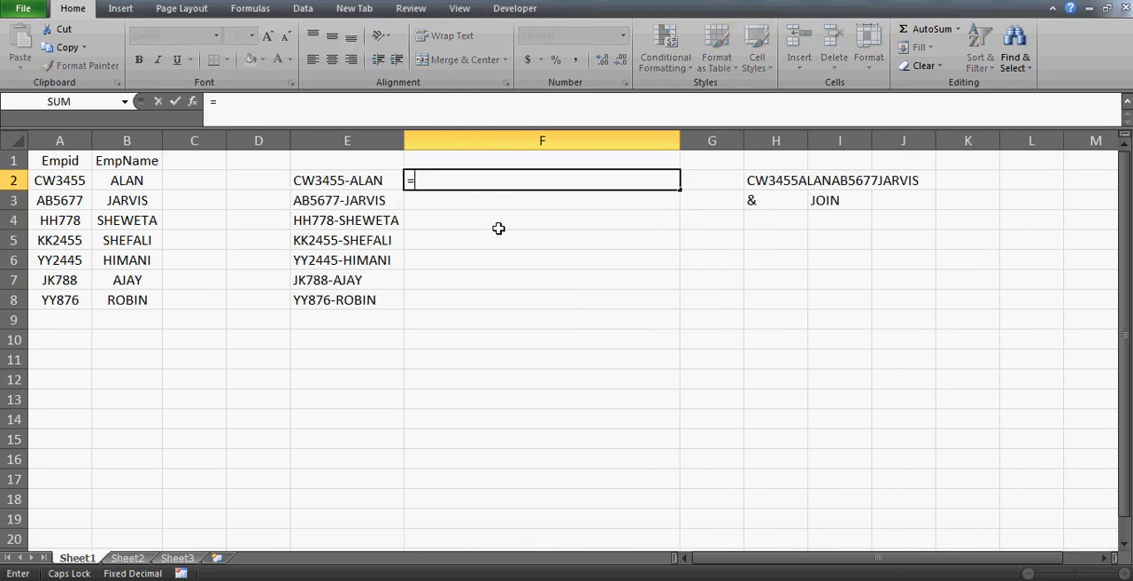
key(Left)
key(Left)
key(Left)
key(Left)
key(Left)
text(&)
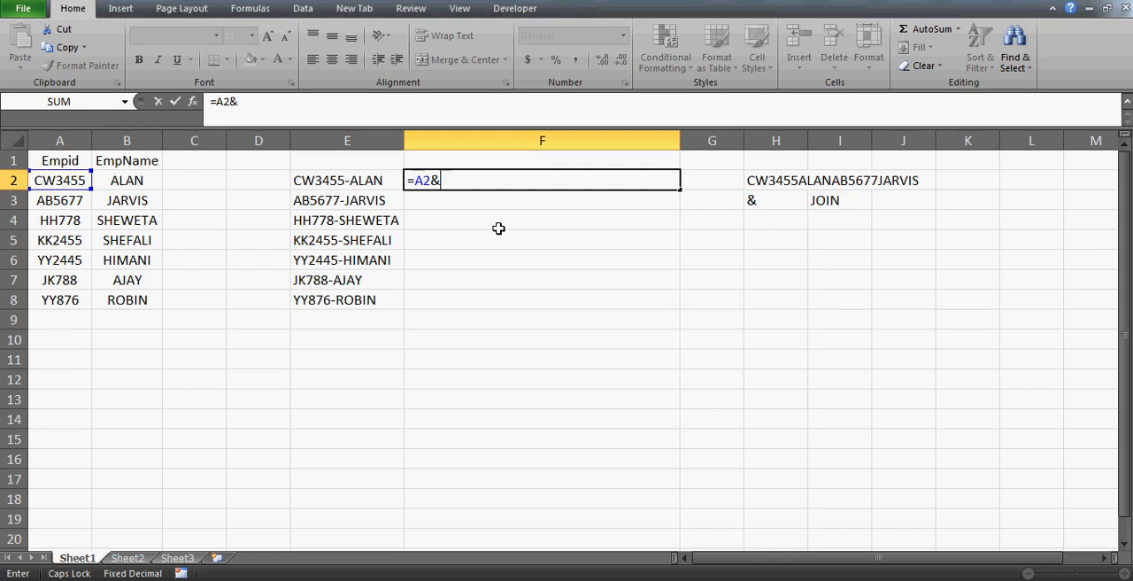
text("-"&)
key(Left)
key(Left)
key(Left)
key(Left)
key(Return)
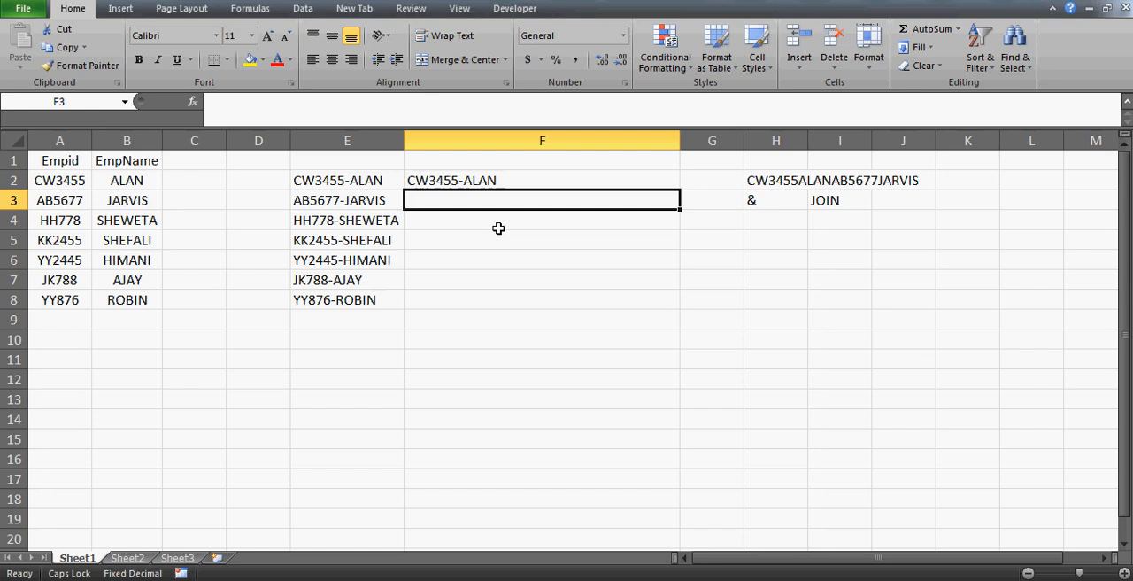
Enter the formula =F2&A3&"-"&B3 in F3 to append the second employee's ID and name to the F2 text.
text(=)
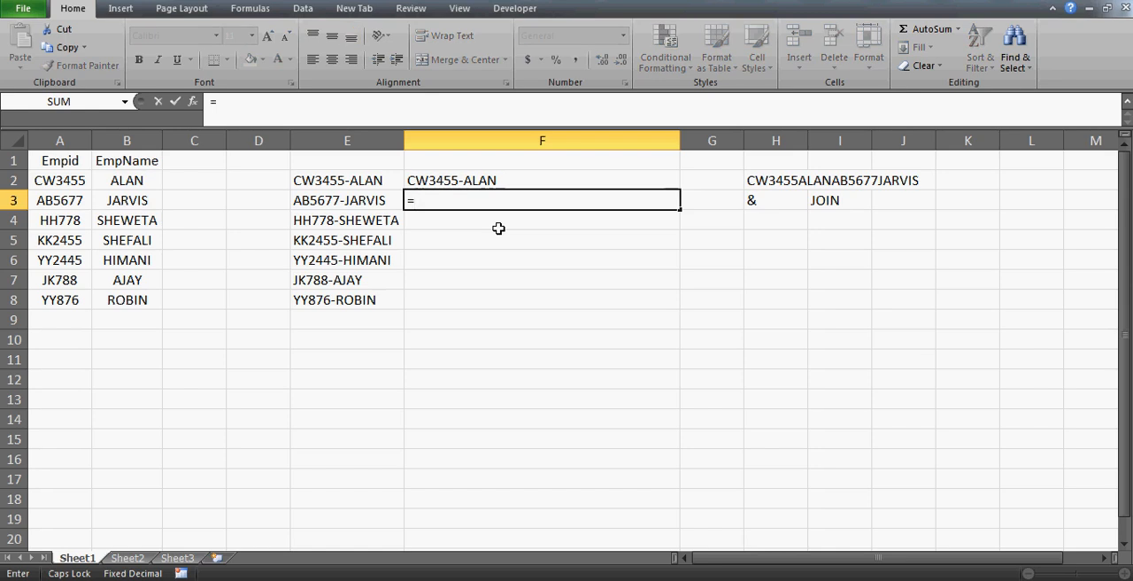
key(Up)
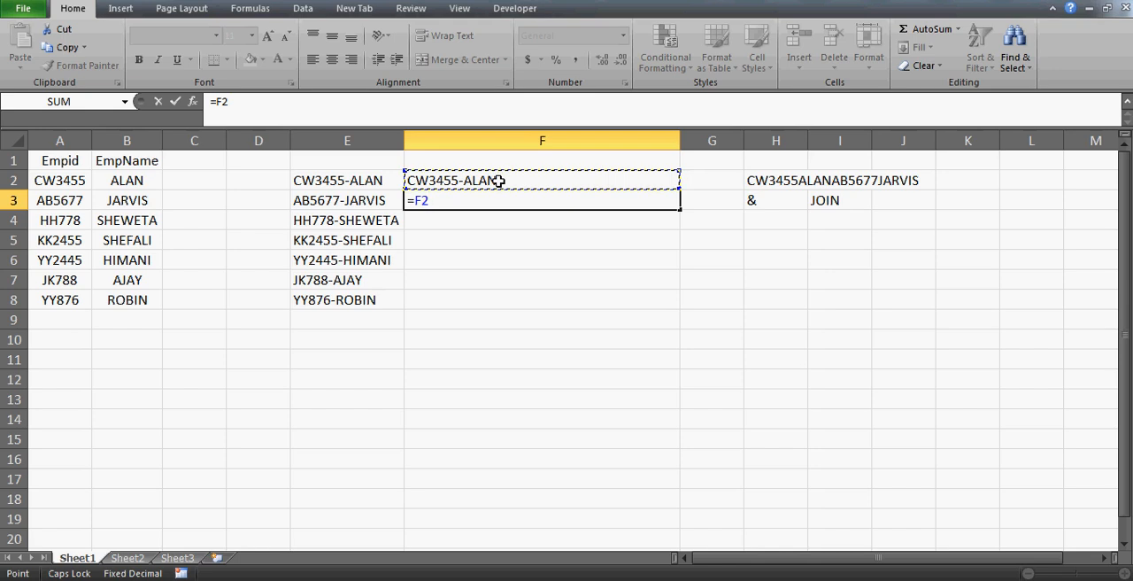
text(&)
click(69, 202)
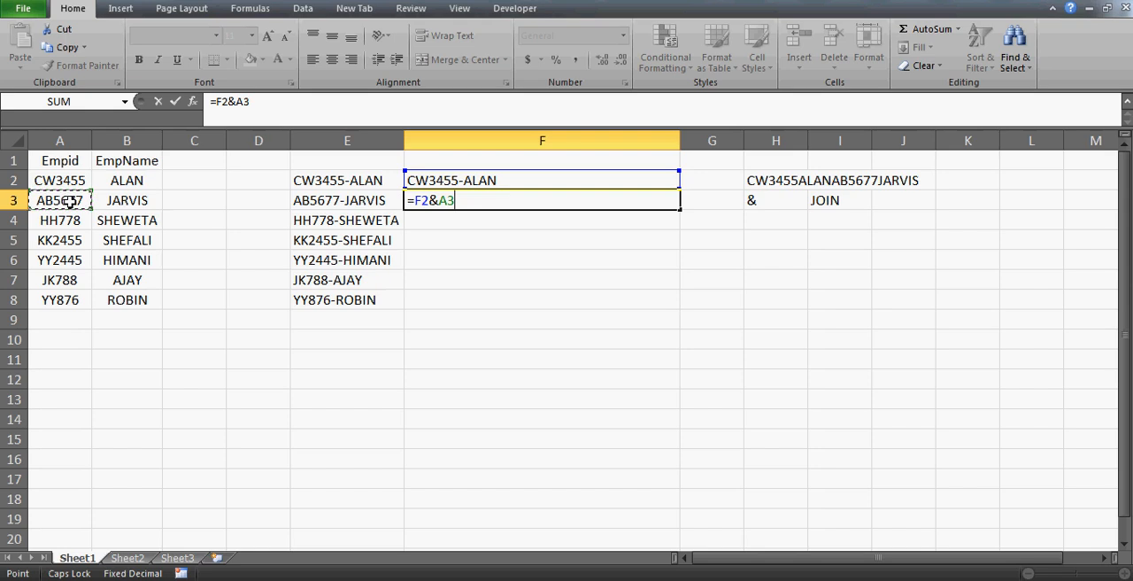
text(&"-"&)
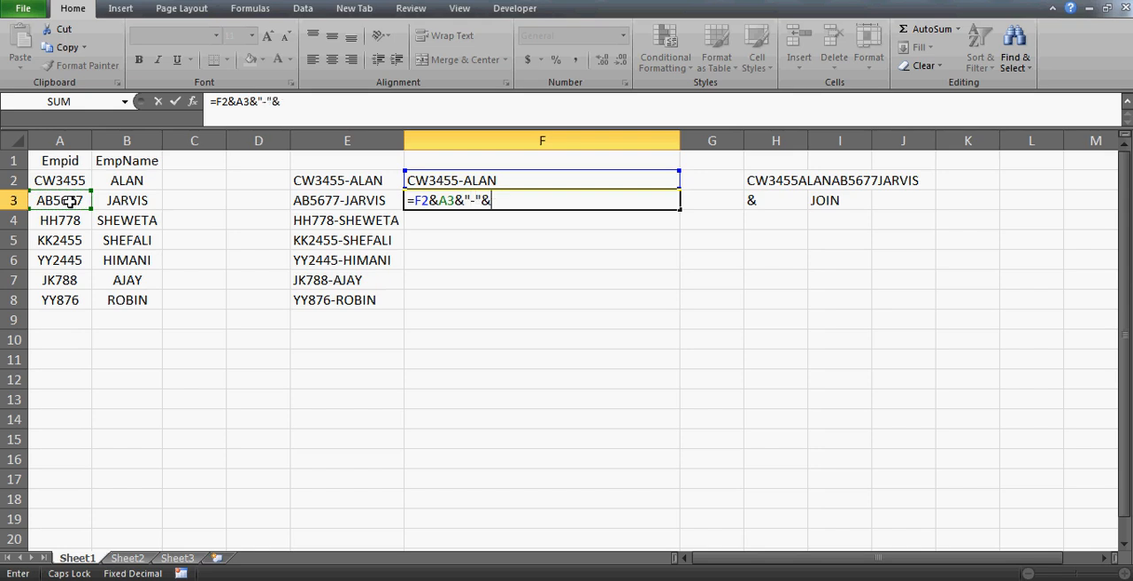
click(124, 202)
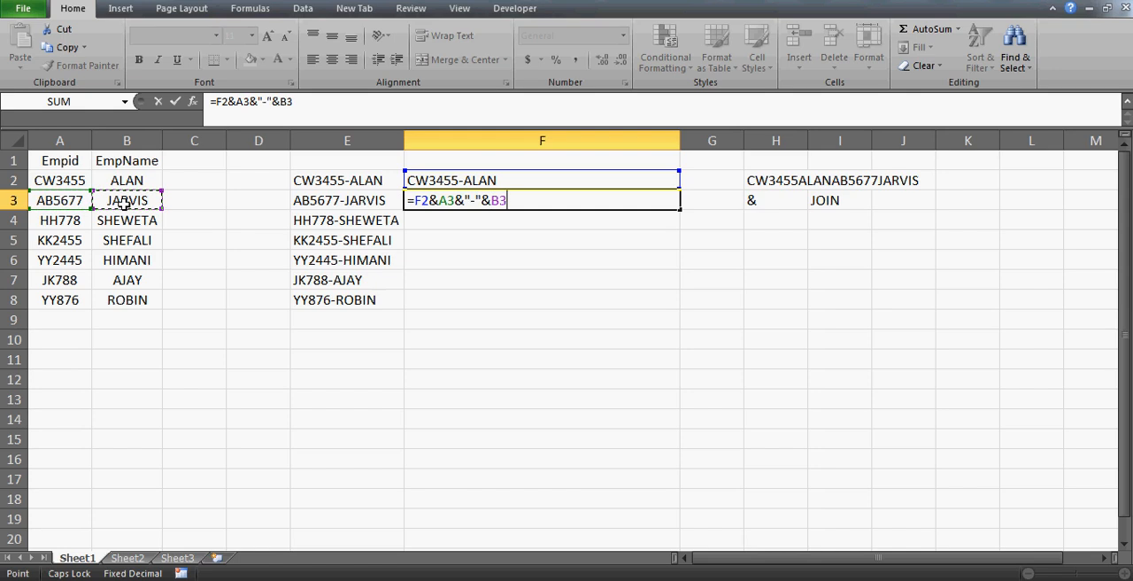
key(Return)
key(Up)
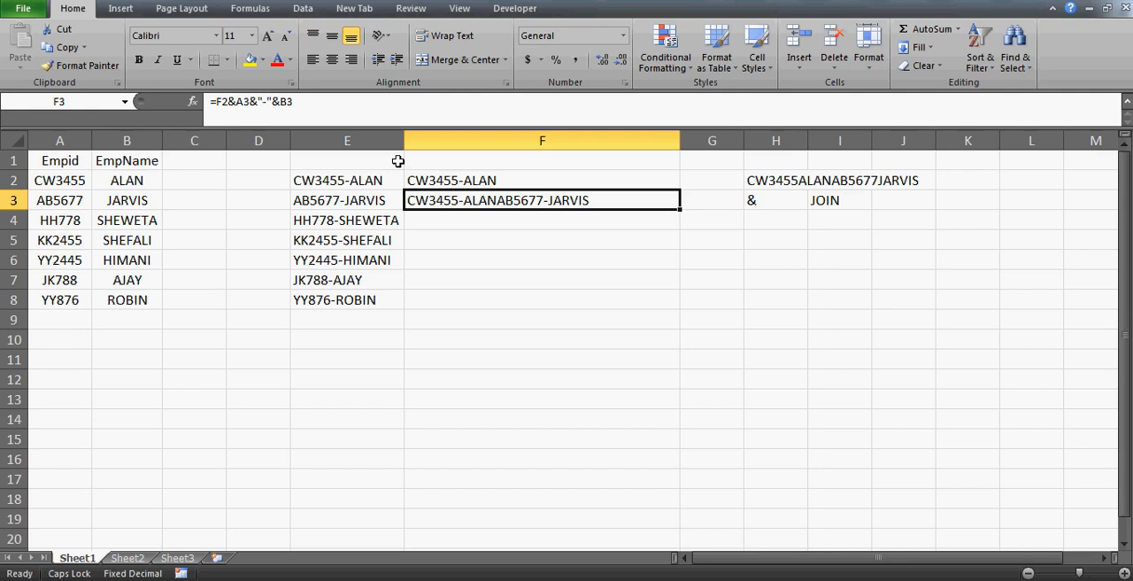
Insert a space separator before the second employee's ID in F3, making the formula =F2&" "&A3&"-"&B3.
click(240, 103)
text(" ")
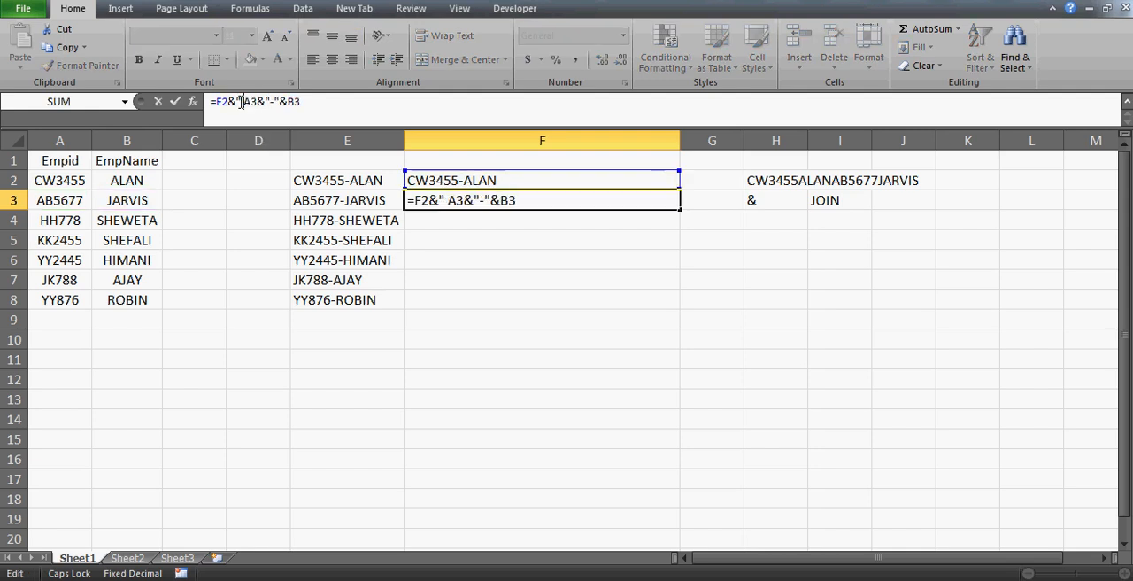
text(&)
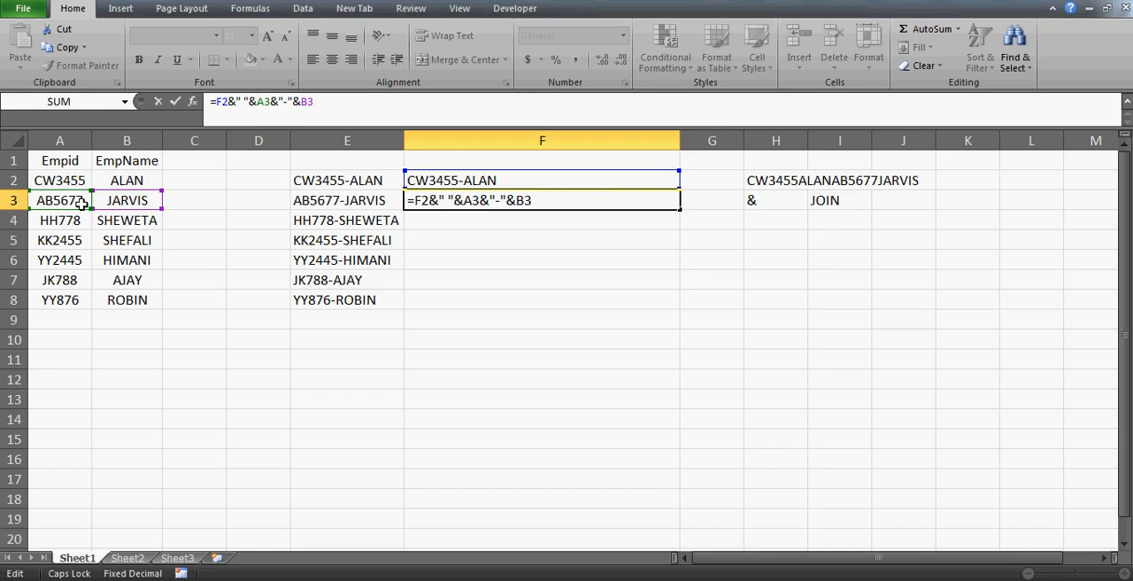
key(Return)
key(Up)
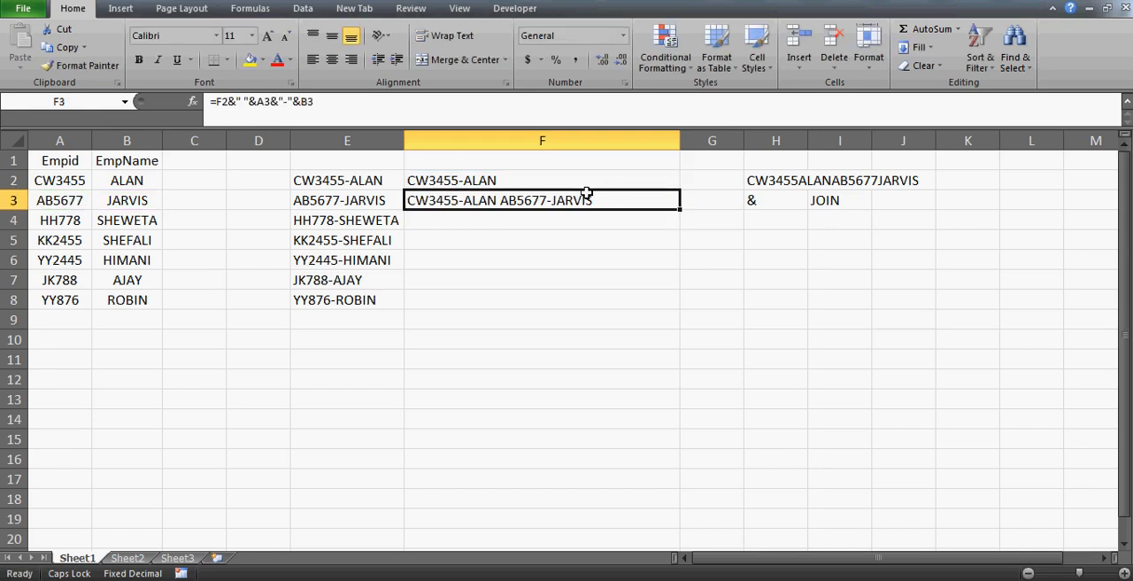
Use a slash instead of a space as the separator in F3, making the formula =F2&"/"&A3&"-"&B3.
click(463, 184)
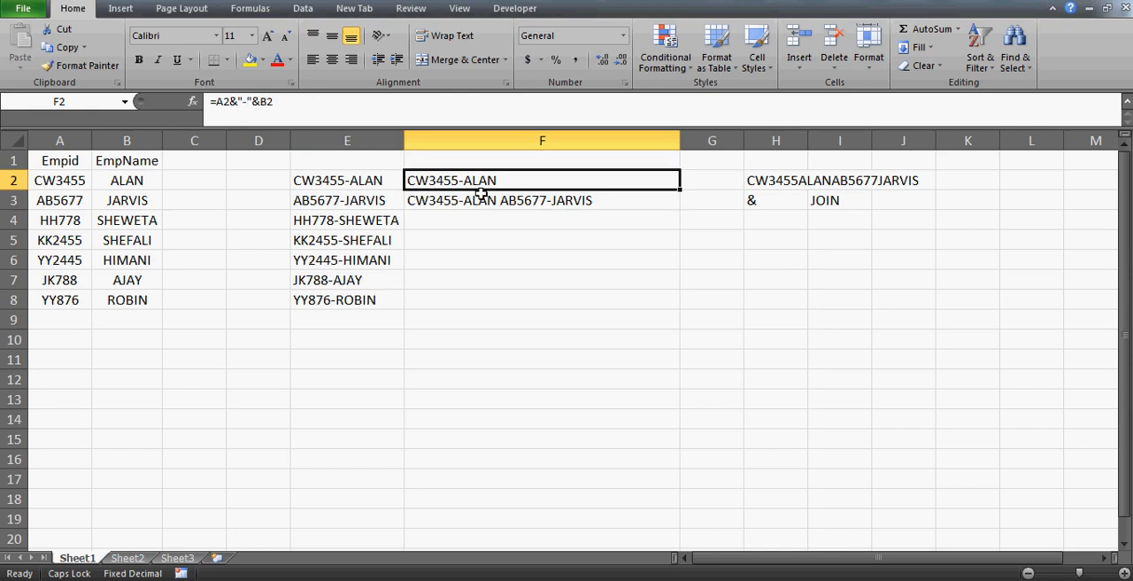
click(476, 200)
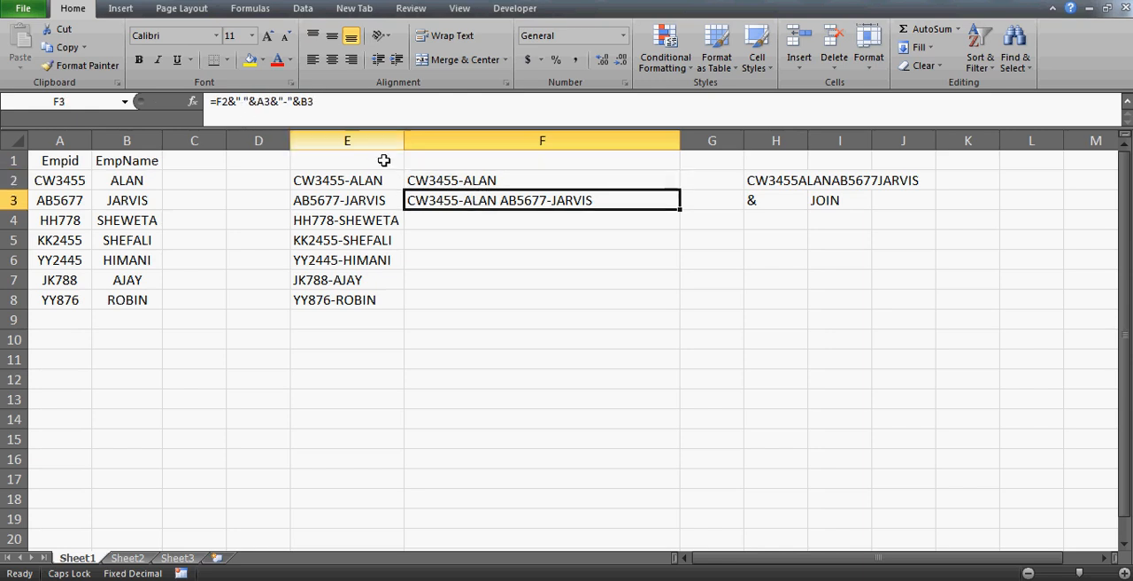
click(244, 101)
text(/)
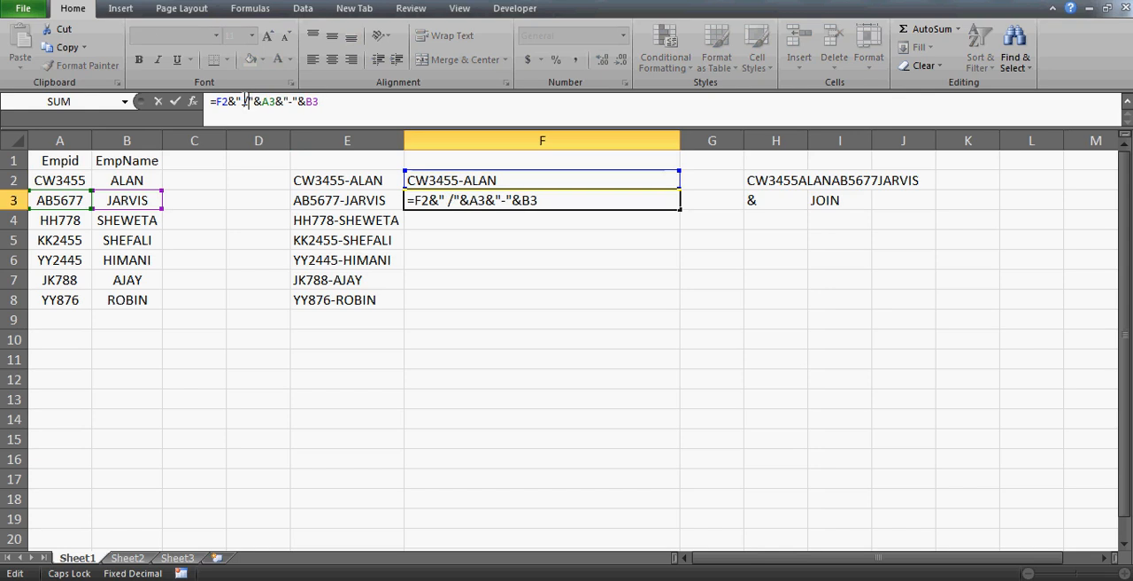
key(BackSpace)
key(ctrl+Return)
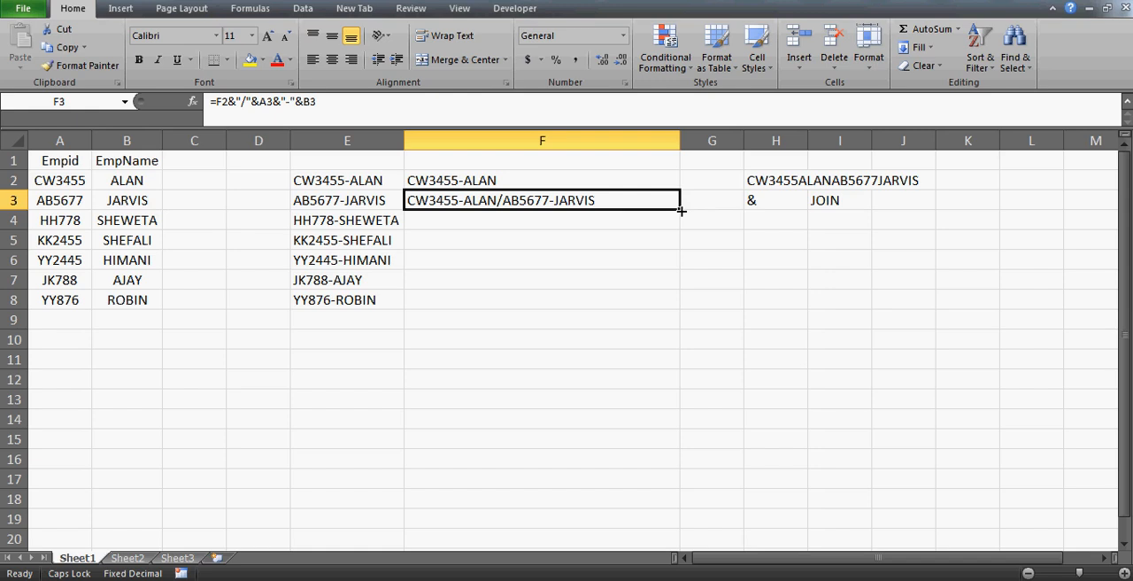
Fill the F3 formula down to F4 and widen column F enough to hold the three joined employees.
drag(681, 211, 686, 232)
click(648, 223)
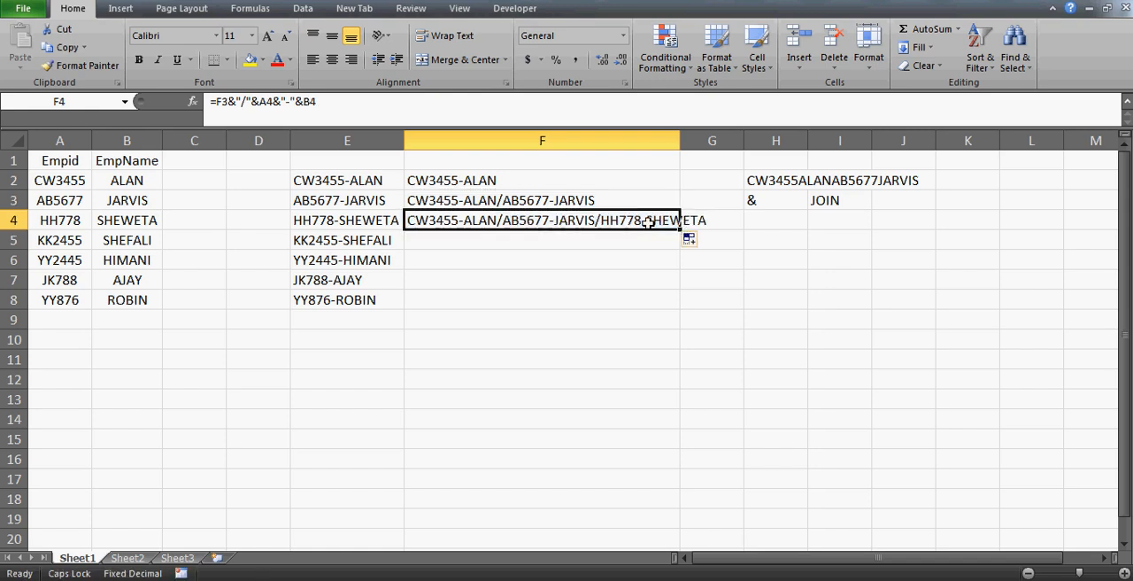
drag(680, 142, 727, 142)
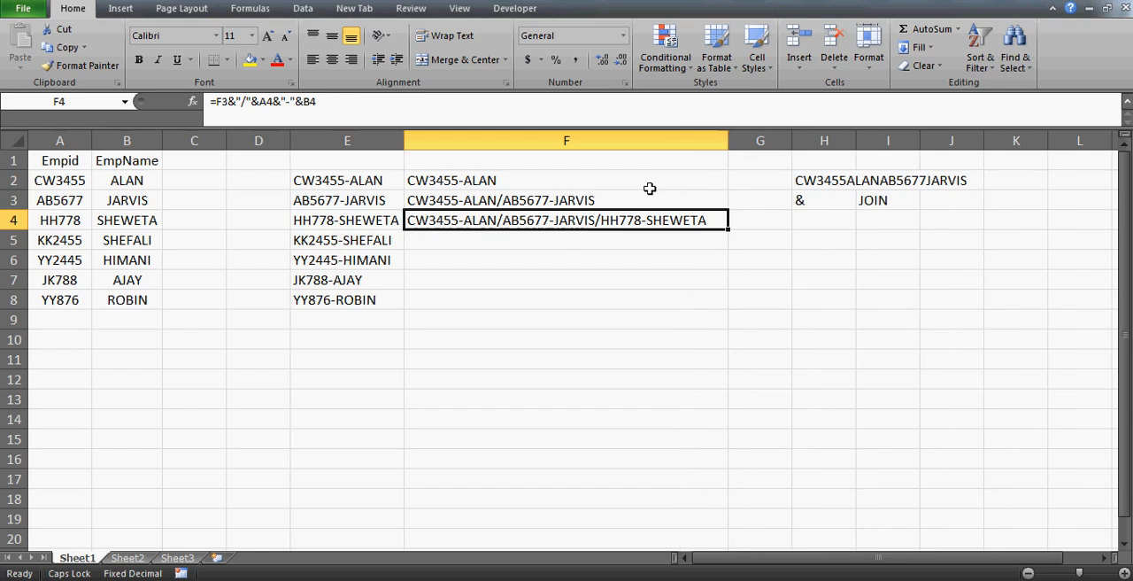
Check the cumulative formulas in F3 and F4, and fill the F4 formula down through F8.
click(633, 202)
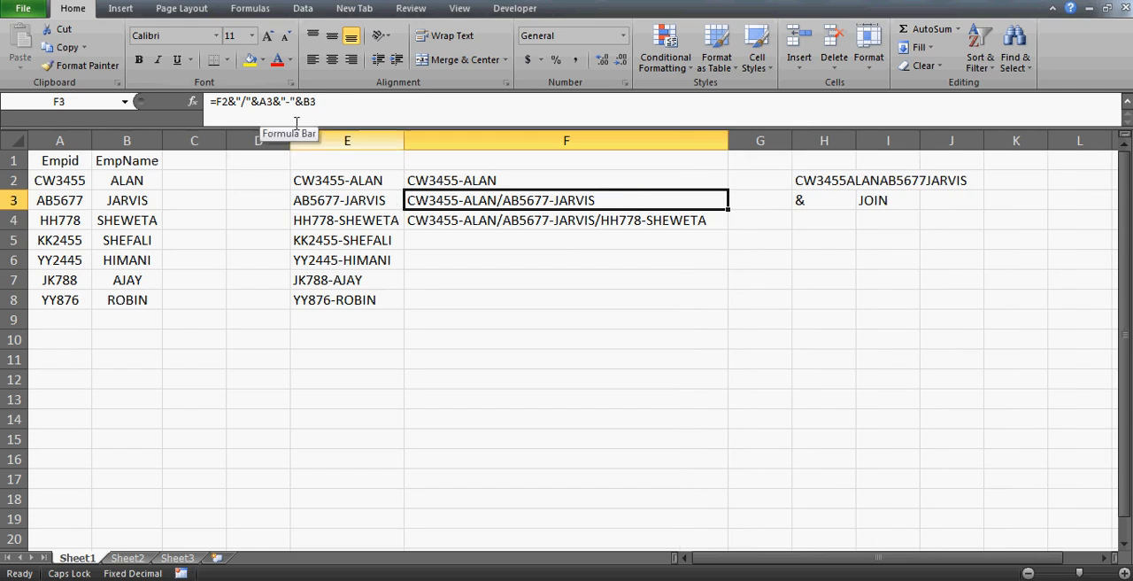
click(499, 228)
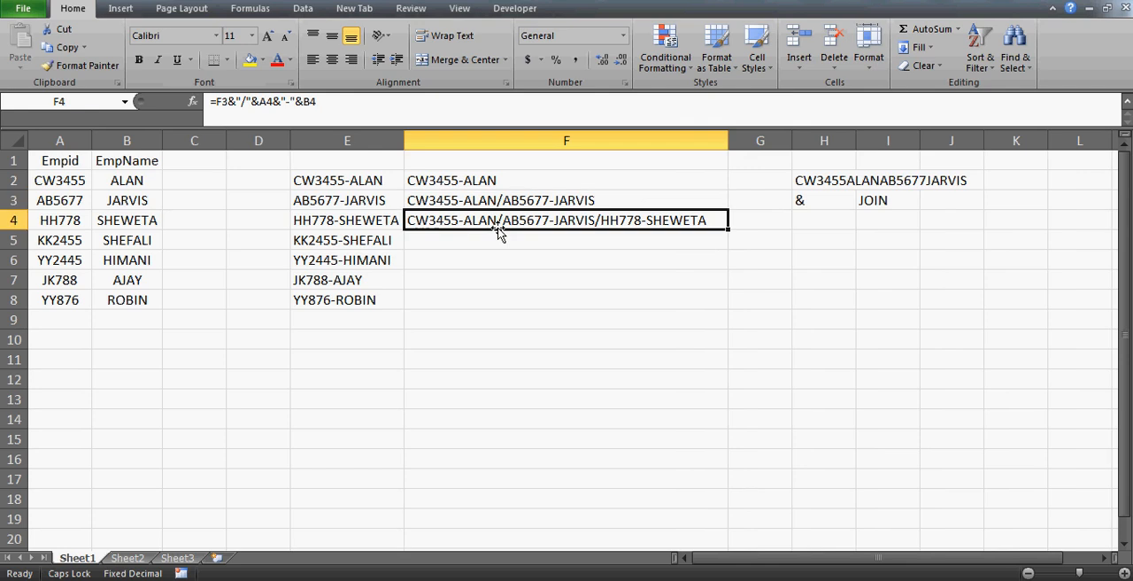
double_click(497, 226)
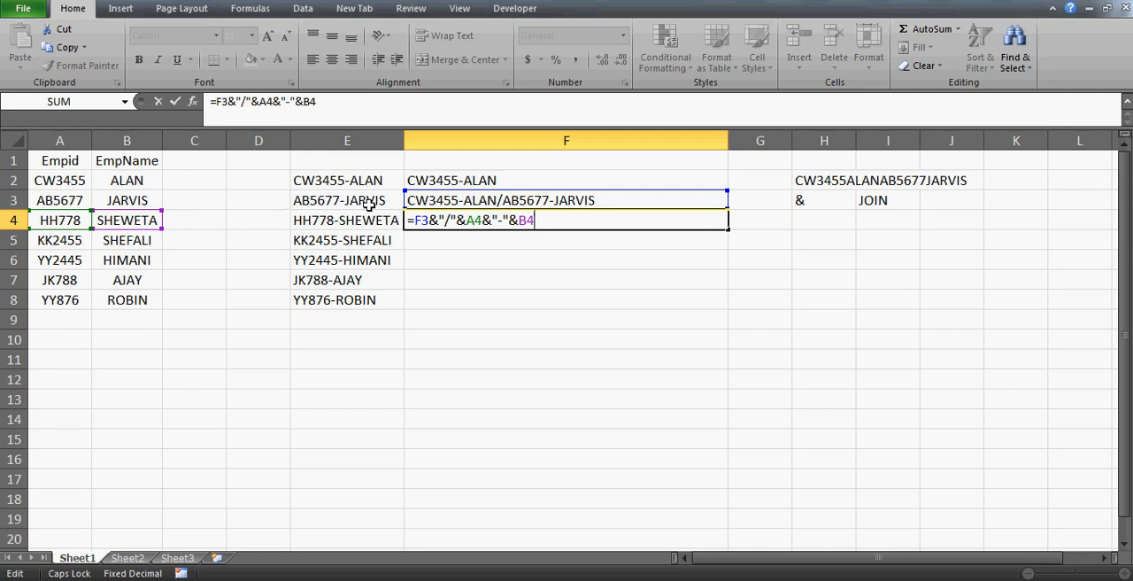
key(ctrl+Return)
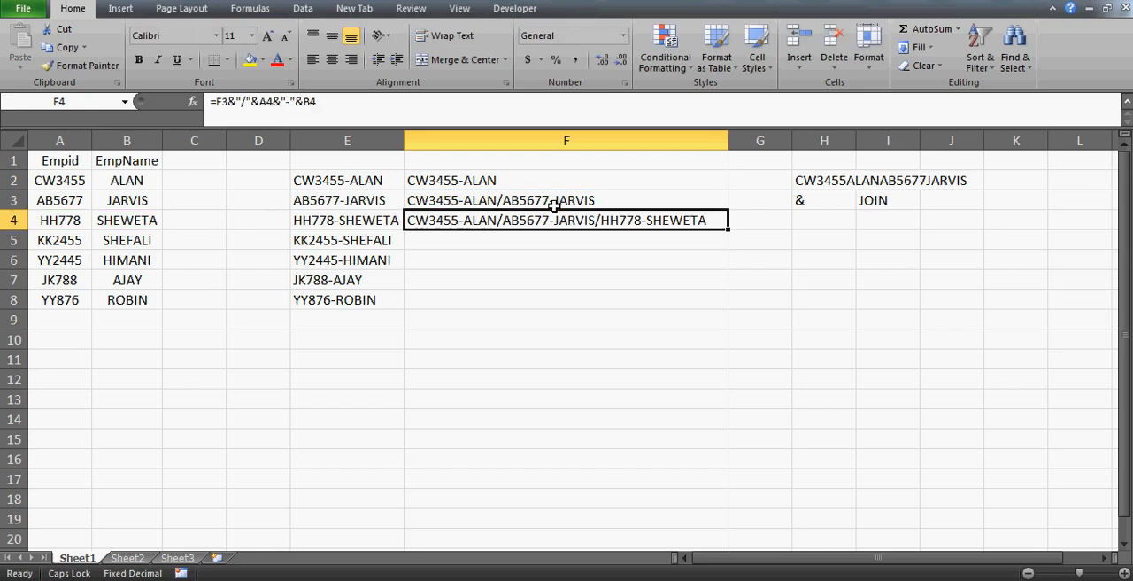
drag(727, 229, 724, 301)
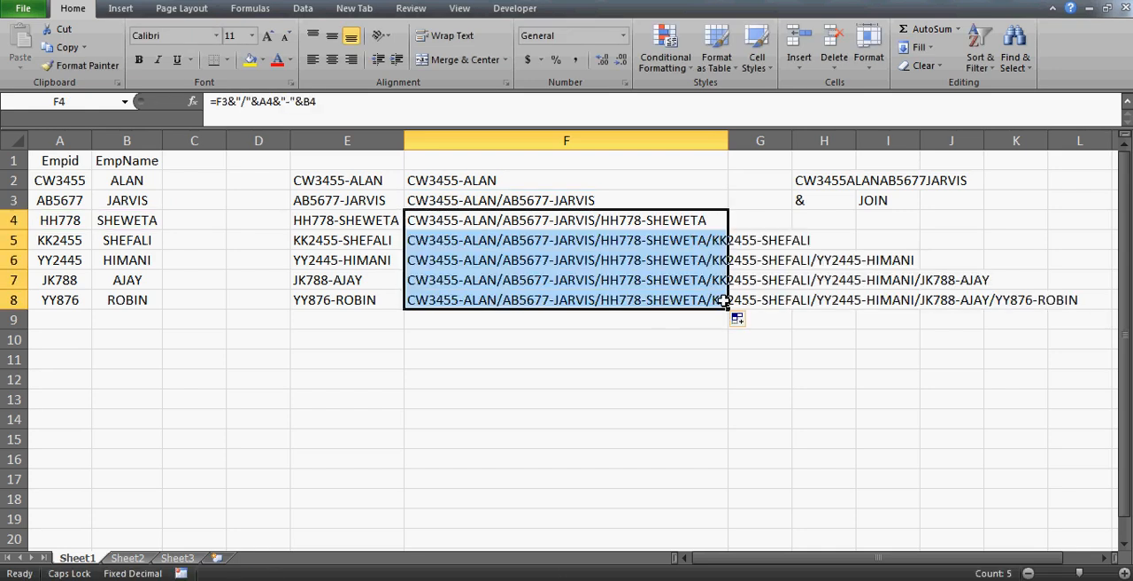
click(665, 298)
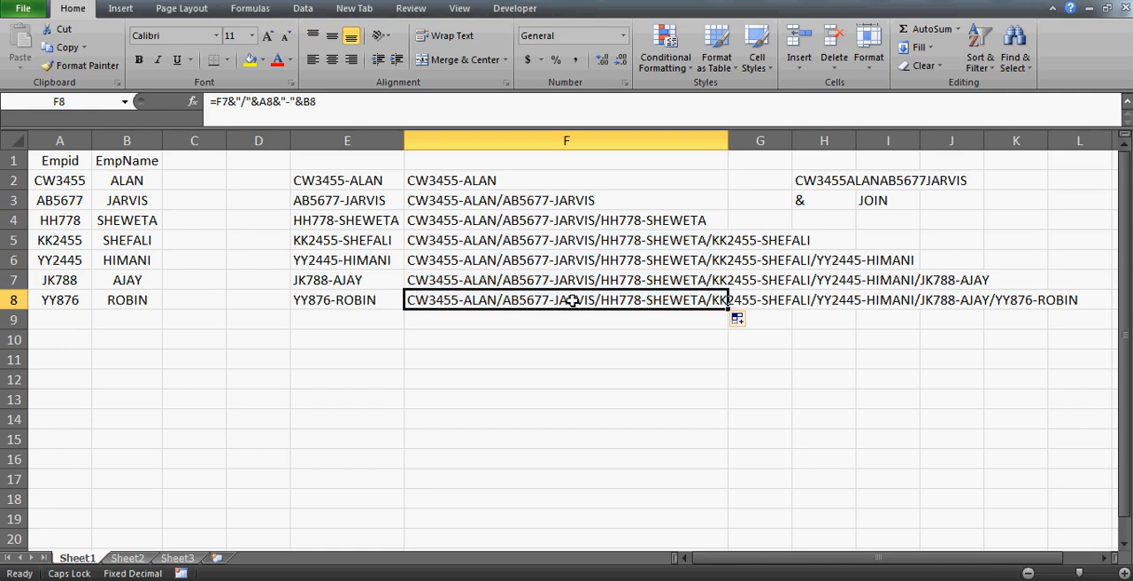
Copy the fully joined list in F8 and paste only its value into cell A1 of Sheet2.
click(550, 283)
key(Down)
key(ctrl+c)
click(138, 558)
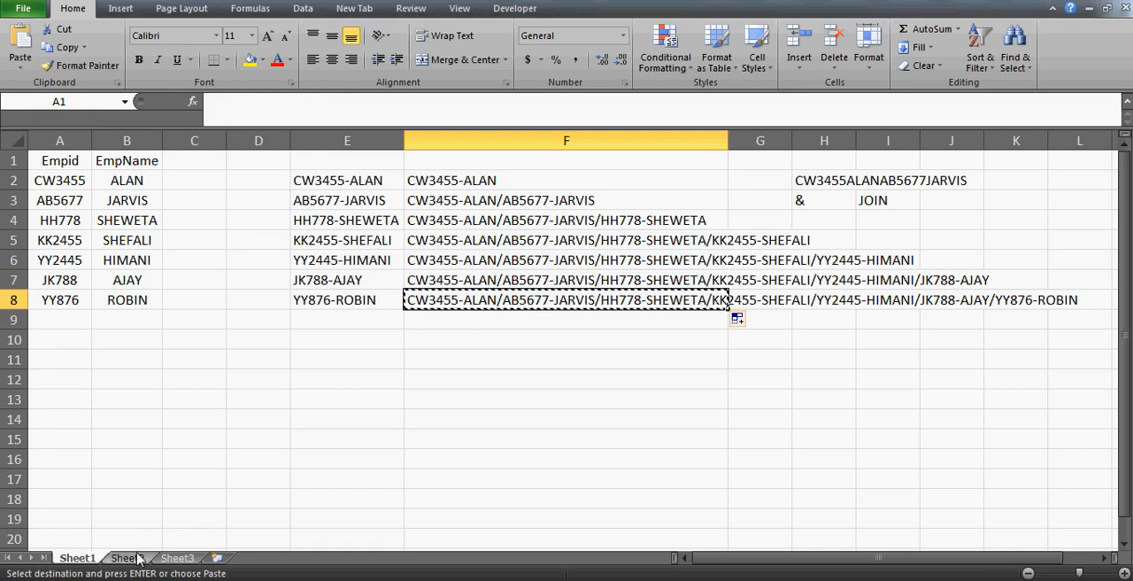
key(alt+e)
key(s)
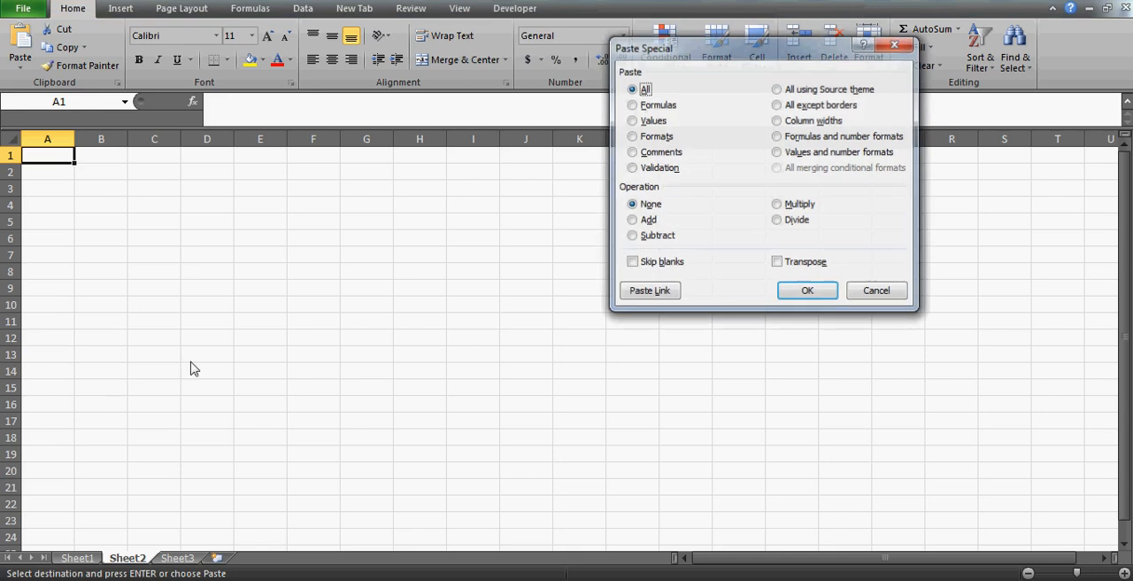
click(635, 120)
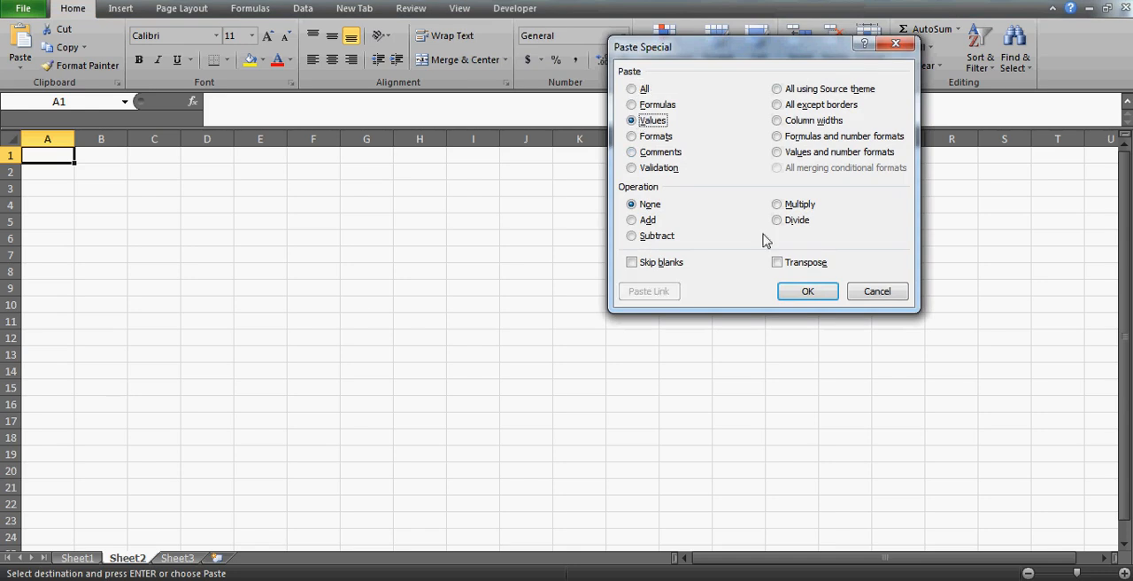
click(807, 291)
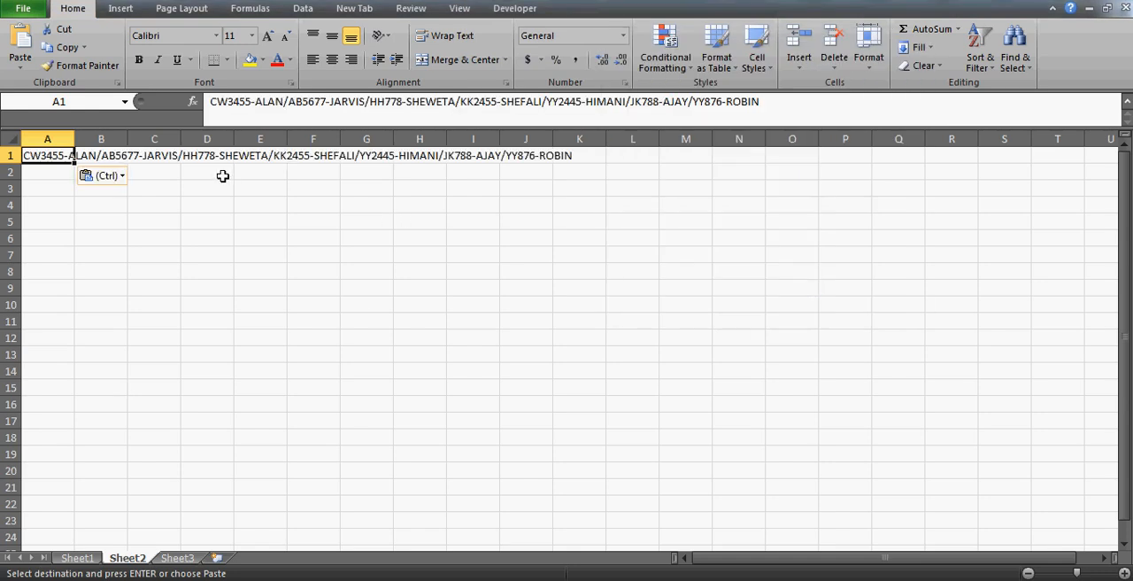
Wrap the joined text in A1 of Sheet2 and widen column A to over three times its width.
click(422, 40)
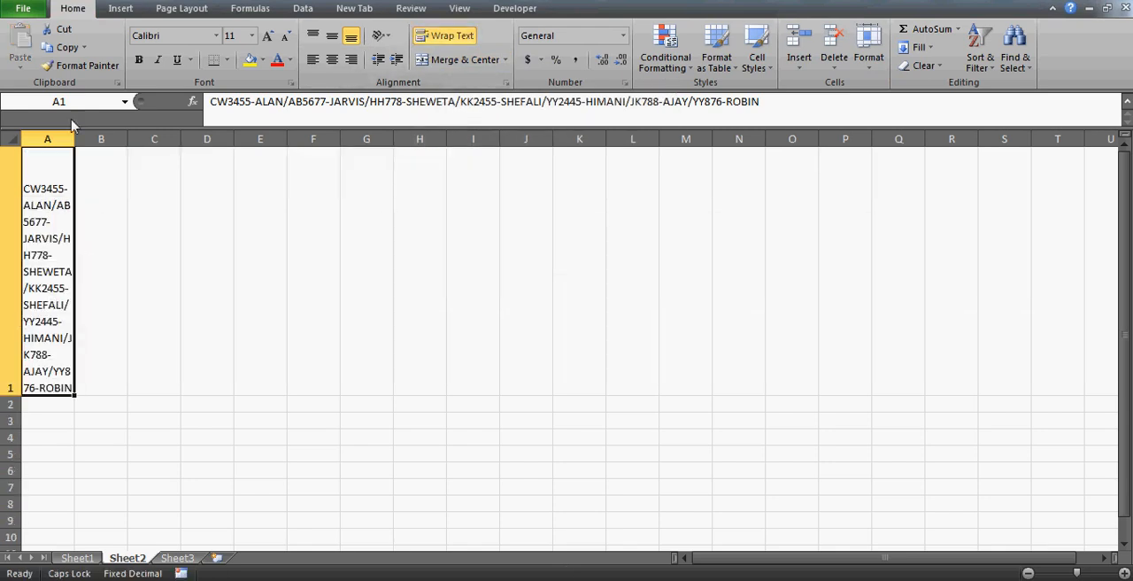
drag(72, 133, 215, 147)
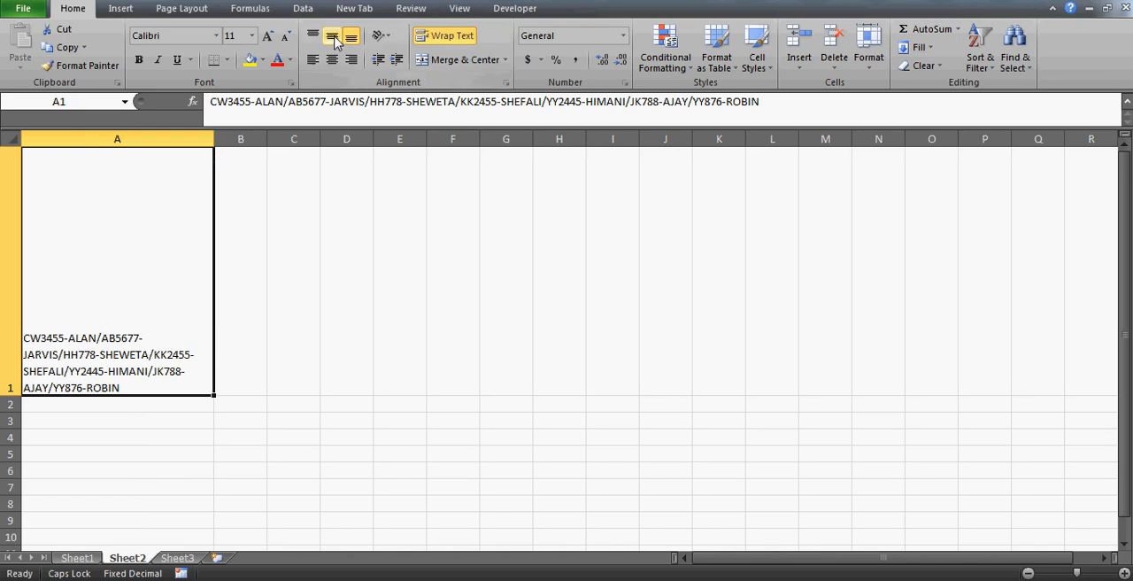
Align A1 vertically to the middle and widen column A until the joined text fits on two lines.
click(333, 39)
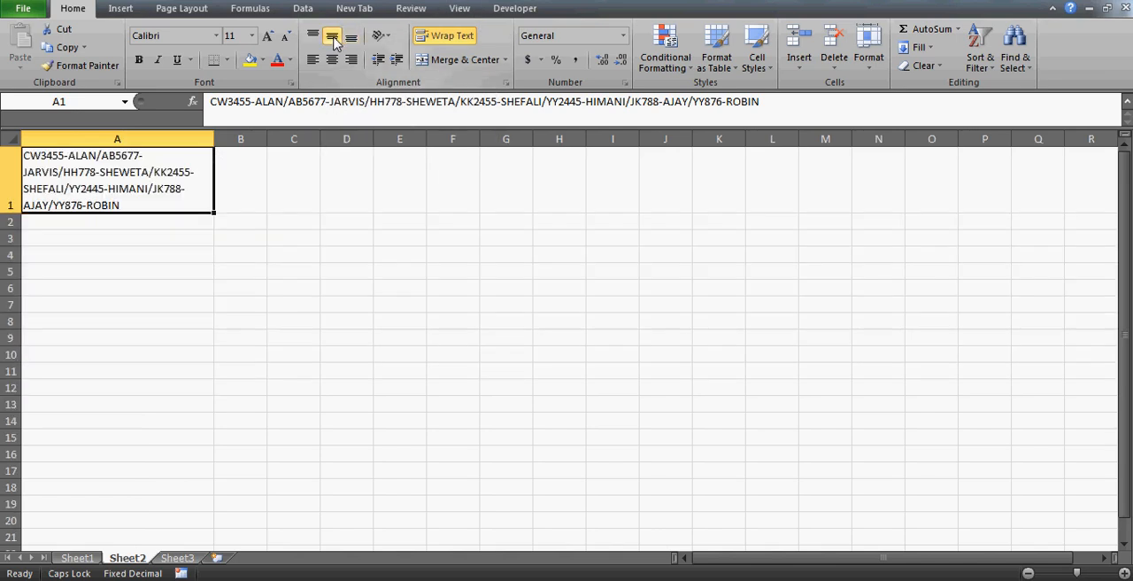
click(202, 256)
key(Up)
key(Up)
key(Up)
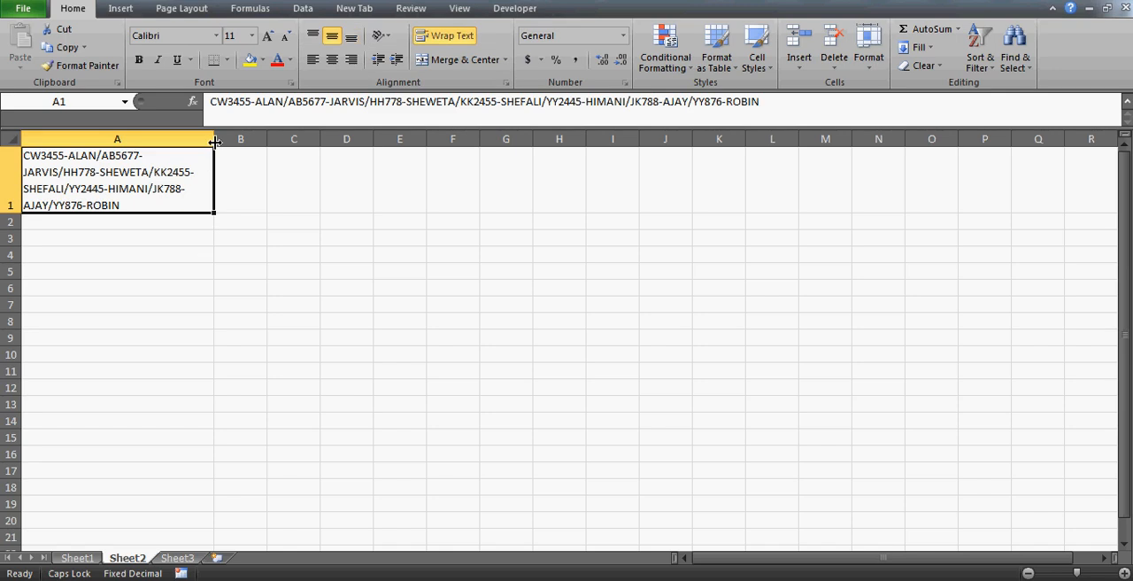
drag(214, 142, 336, 139)
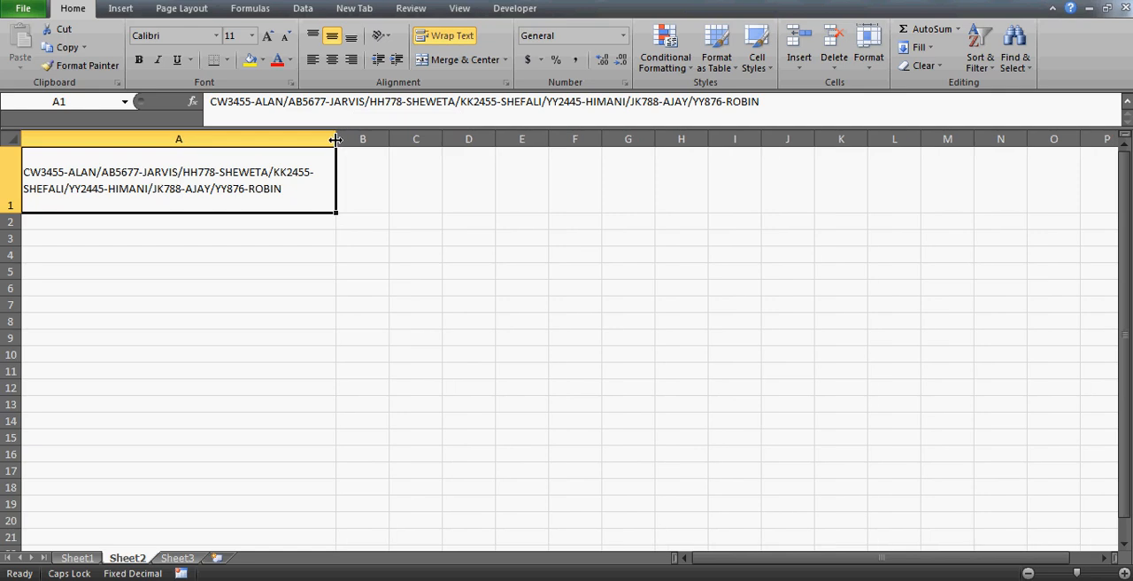
key(Return)
click(178, 177)
Insert a blank column on Sheet1 between the hyphen-joined entries in column E and the cumulative column F.
click(77, 557)
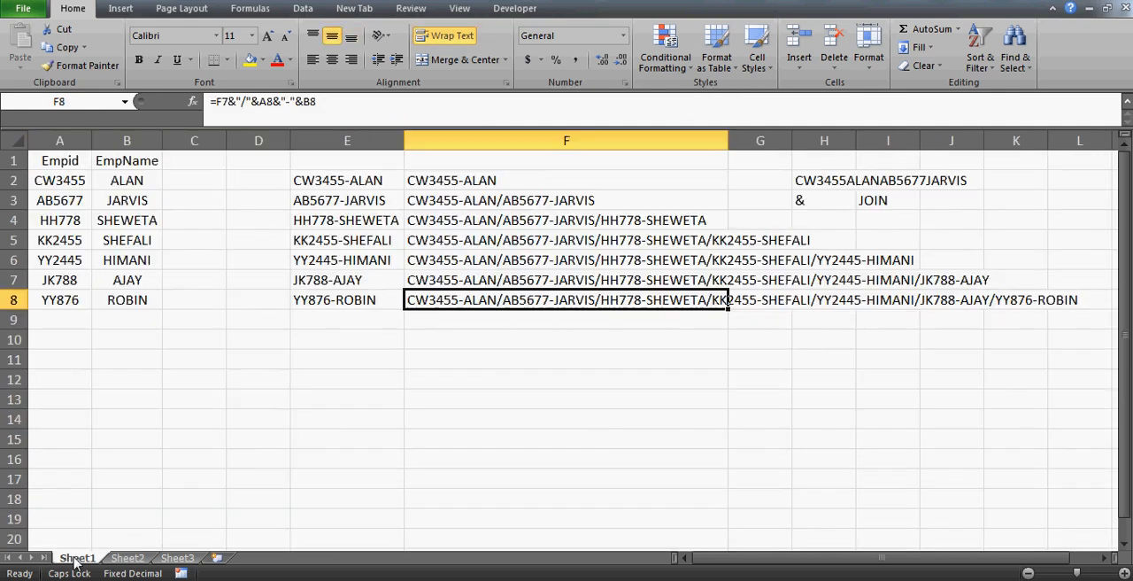
click(472, 180)
key(Right)
click(472, 180)
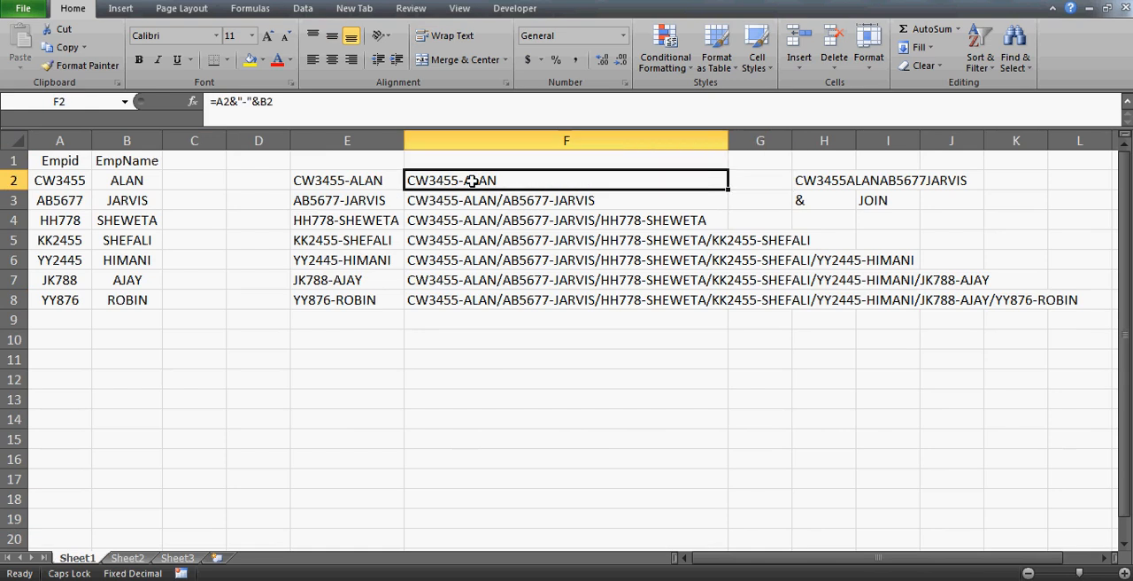
key(alt+i)
key(c)
key(Down)
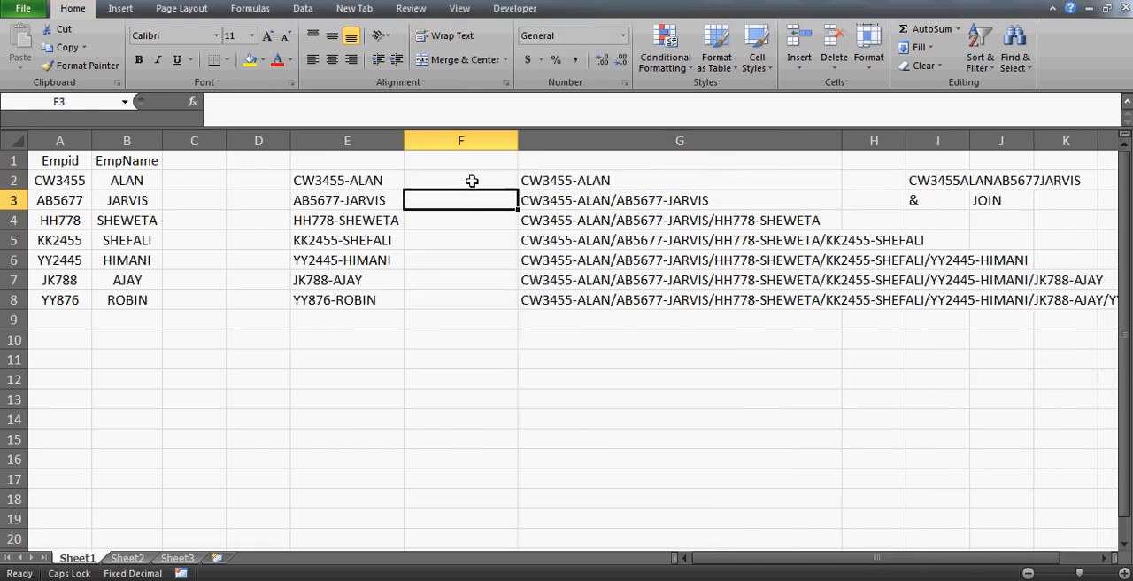
Enter the formula =E2 in F2 of the blank column to start the list from the first joined entry.
key(Up)
key(Left)
key(ctrl+shift+Down)
key(Down)
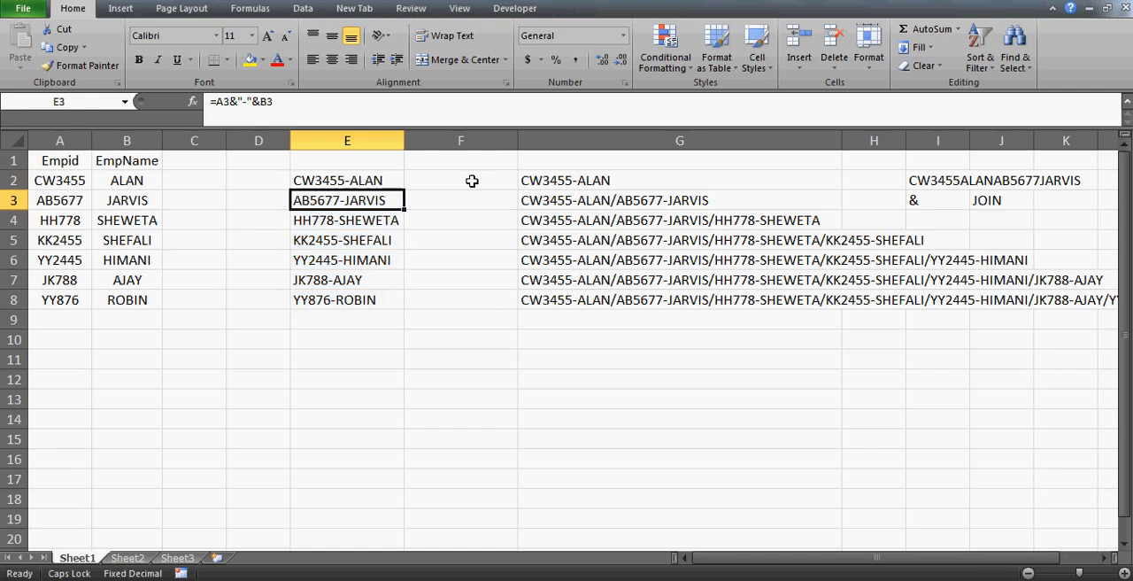
key(Up)
key(Right)
key(Right)
click(472, 181)
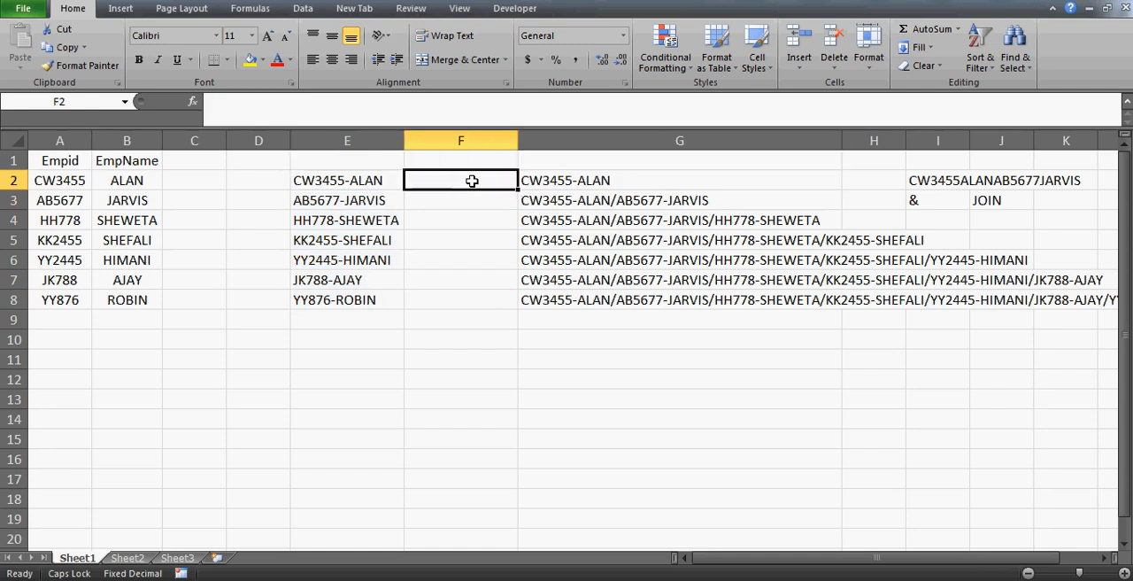
text(=)
key(Left)
key(Return)
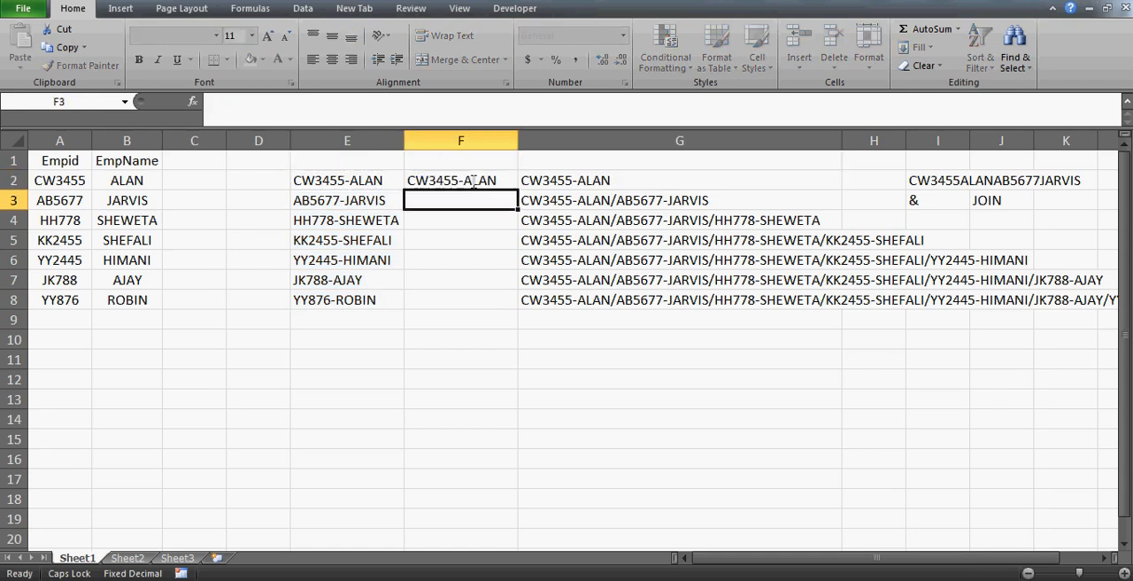
Enter the formula =F2&"/"&E3 in F3 to append the second joined entry after a slash.
text(=)
key(Up)
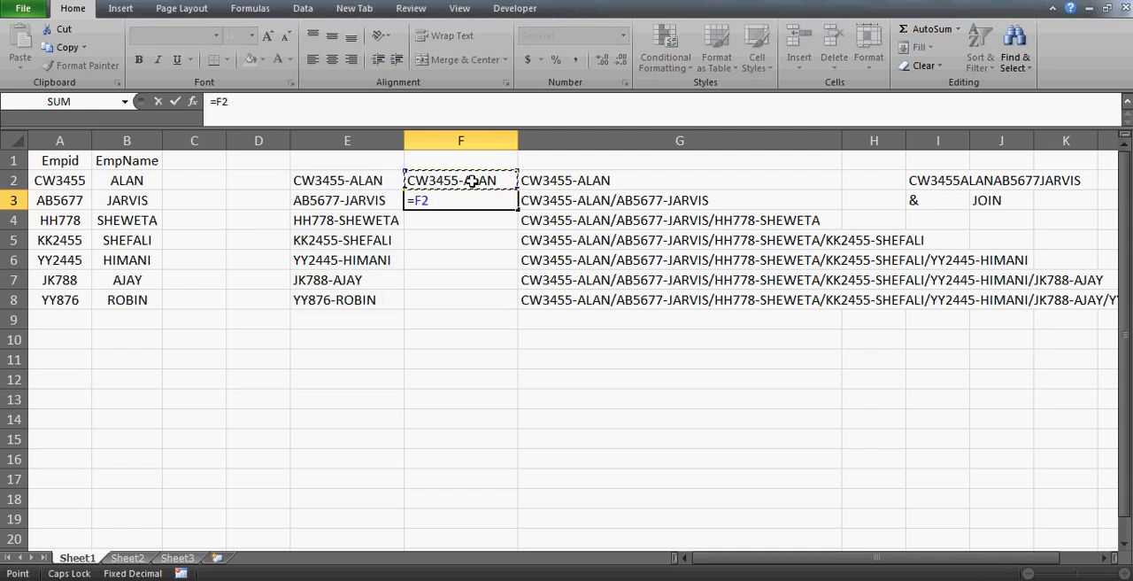
text(&"/"&)
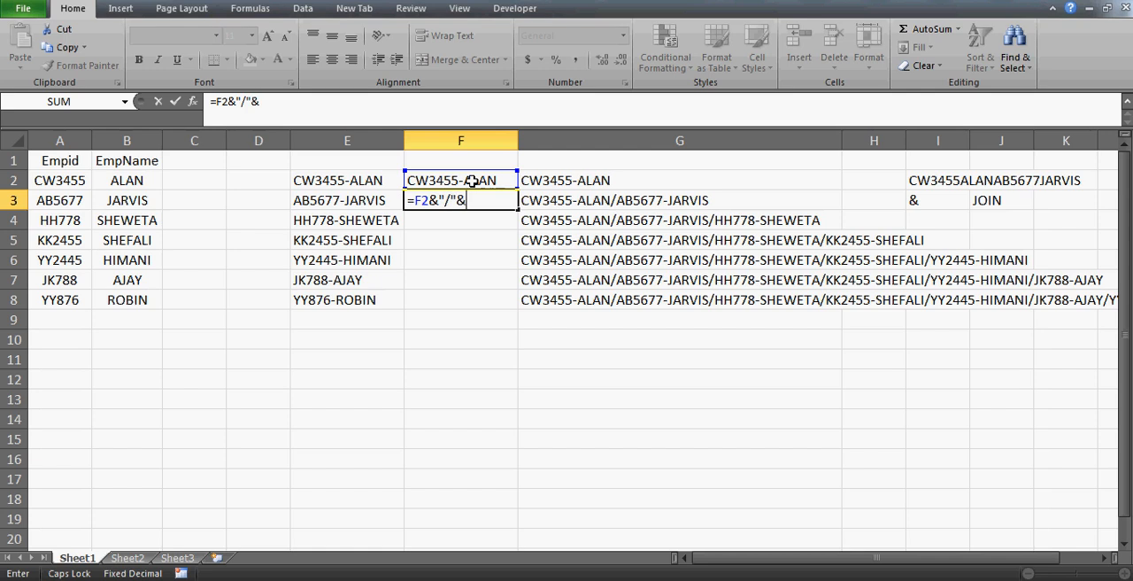
click(353, 199)
key(Return)
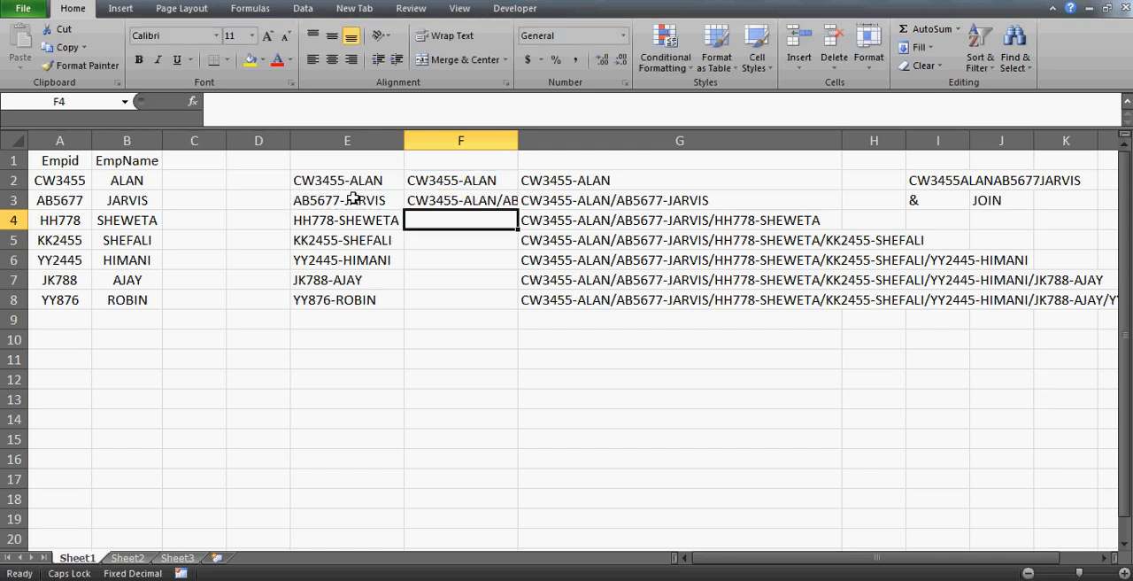
Fill the F3 formula down through F8 and autofit column F to the joined text.
key(Up)
drag(516, 210, 516, 304)
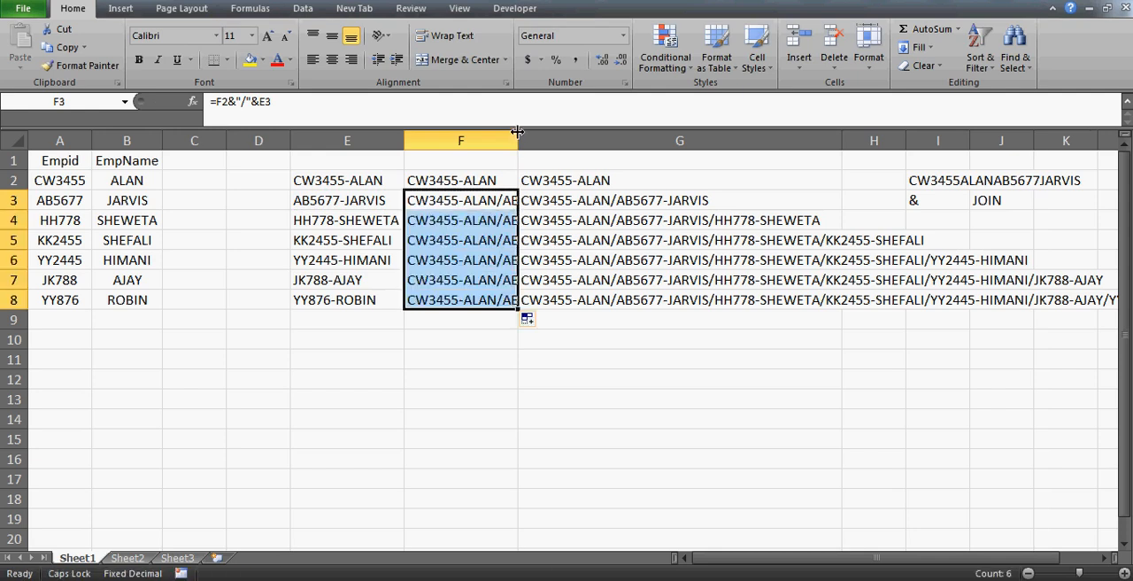
double_click(518, 139)
click(550, 299)
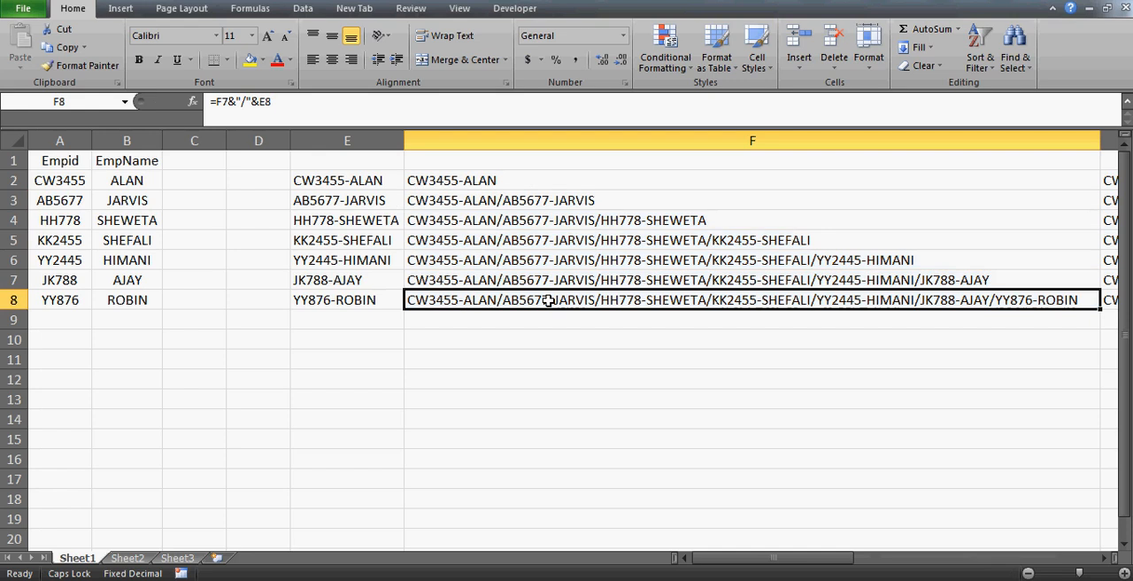
Examine the cumulative entries in F8 and G8 and the employee ID and name data in columns A and B.
key(Right)
key(Right)
key(Left)
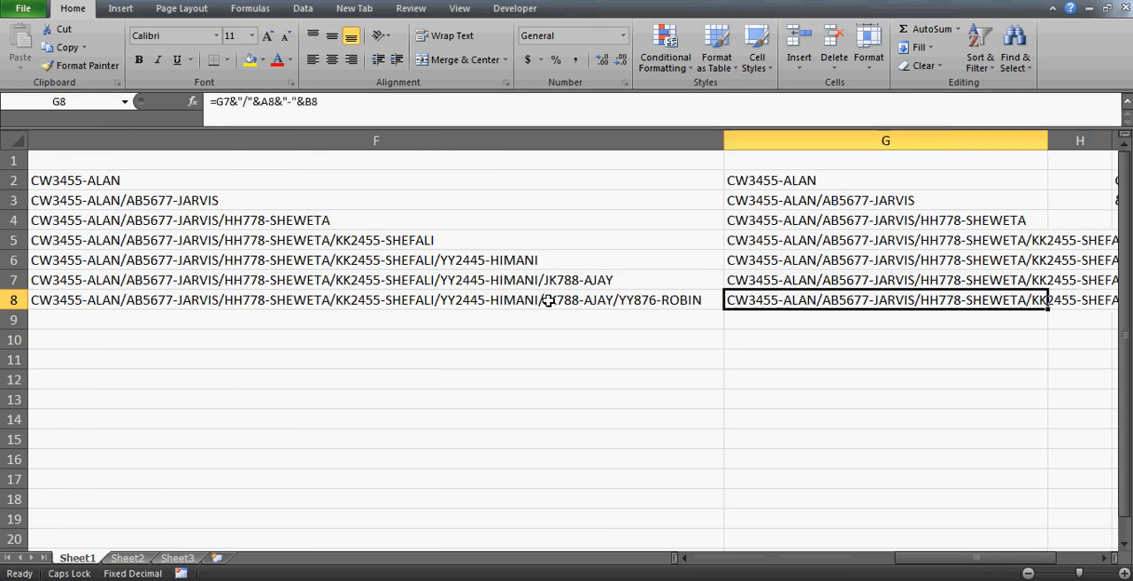
key(Left)
key(Home)
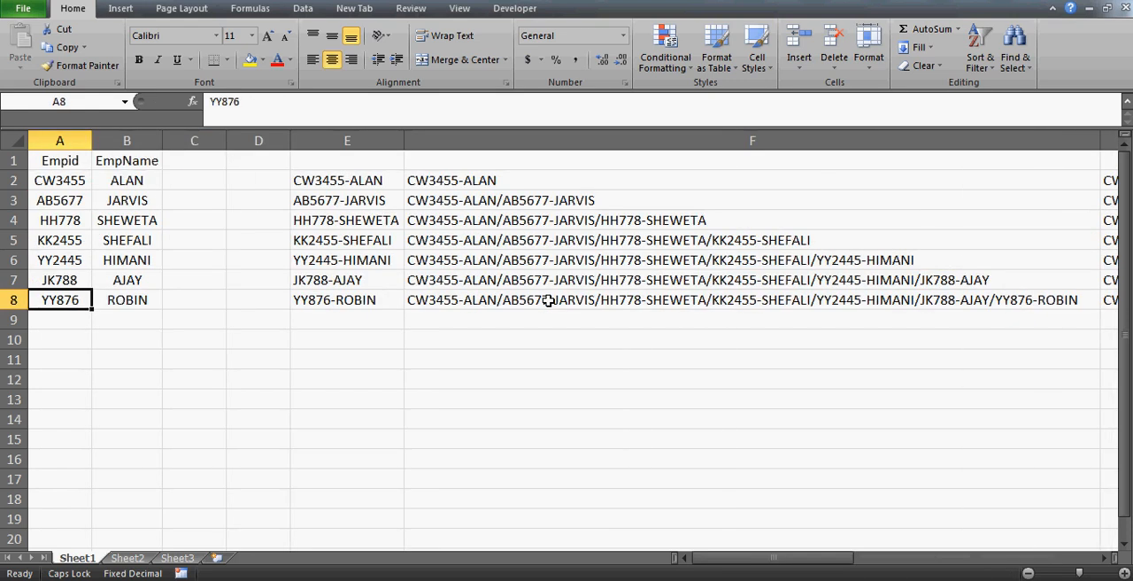
key(Up)
key(Up)
key(Up)
key(Up)
key(Up)
key(Up)
key(Up)
key(shift+Right)
key(shift+Down)
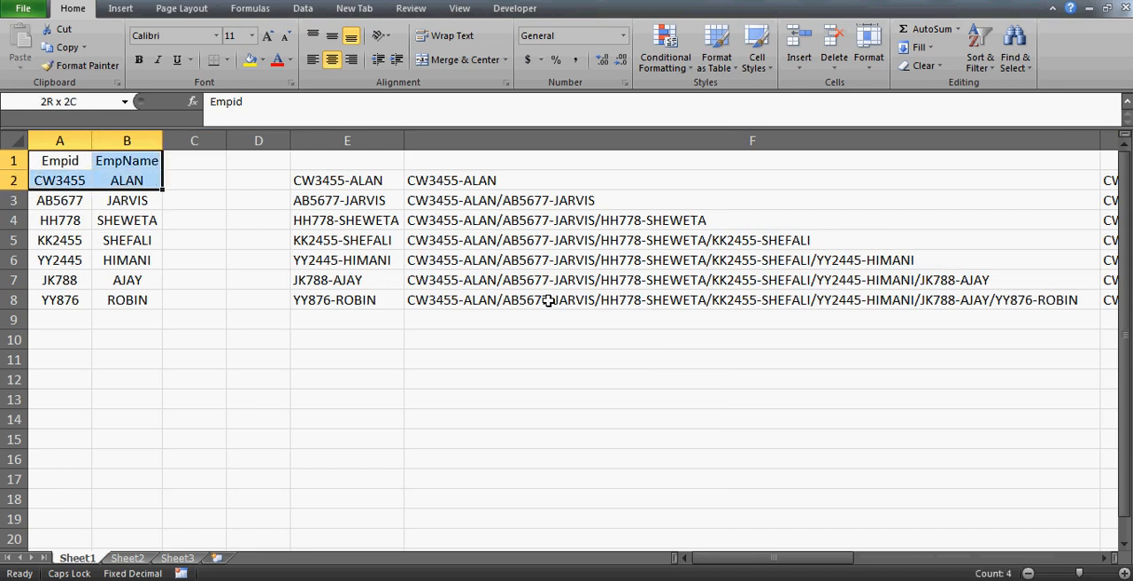
key(shift+Down)
key(shift+Down)
Enter the heading FORMULA1 in E1 above the hyphen-joined entries.
click(347, 160)
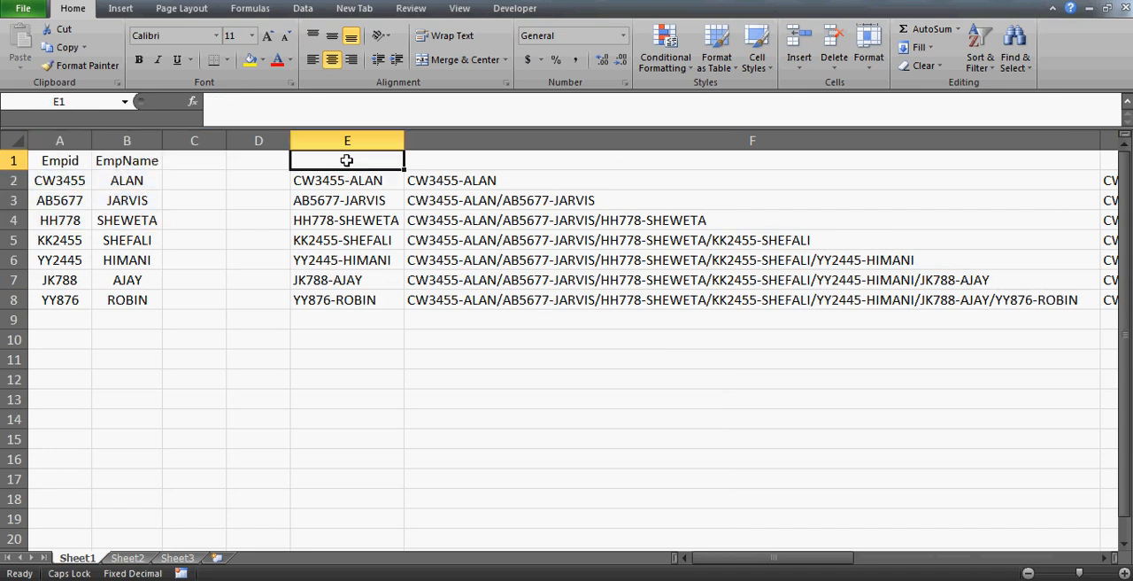
key(Down)
key(Up)
key(Down)
click(347, 160)
text(FO)
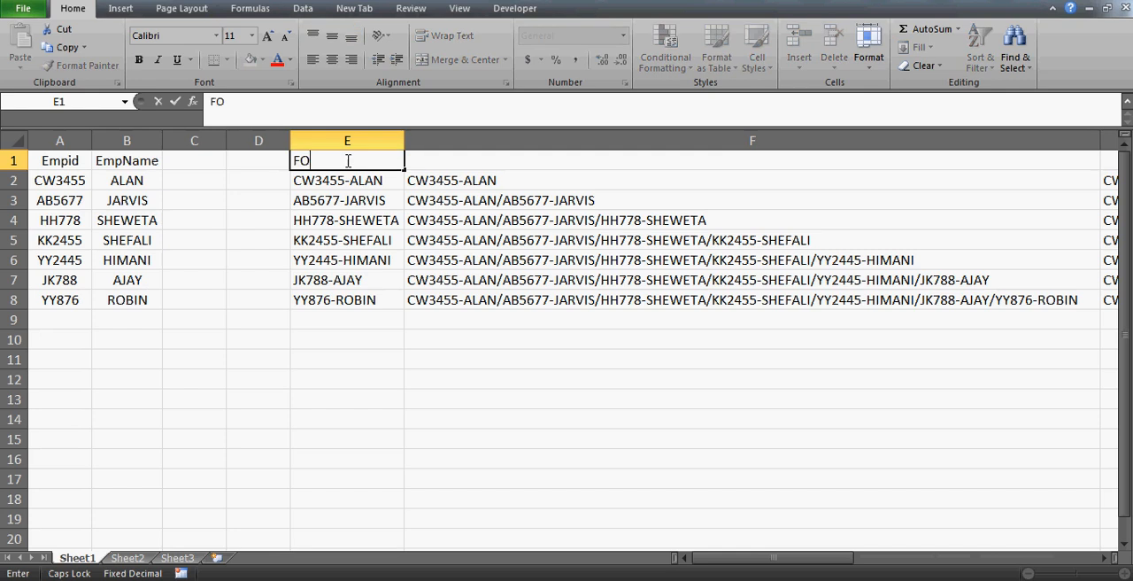
text(RMULA1)
key(Return)
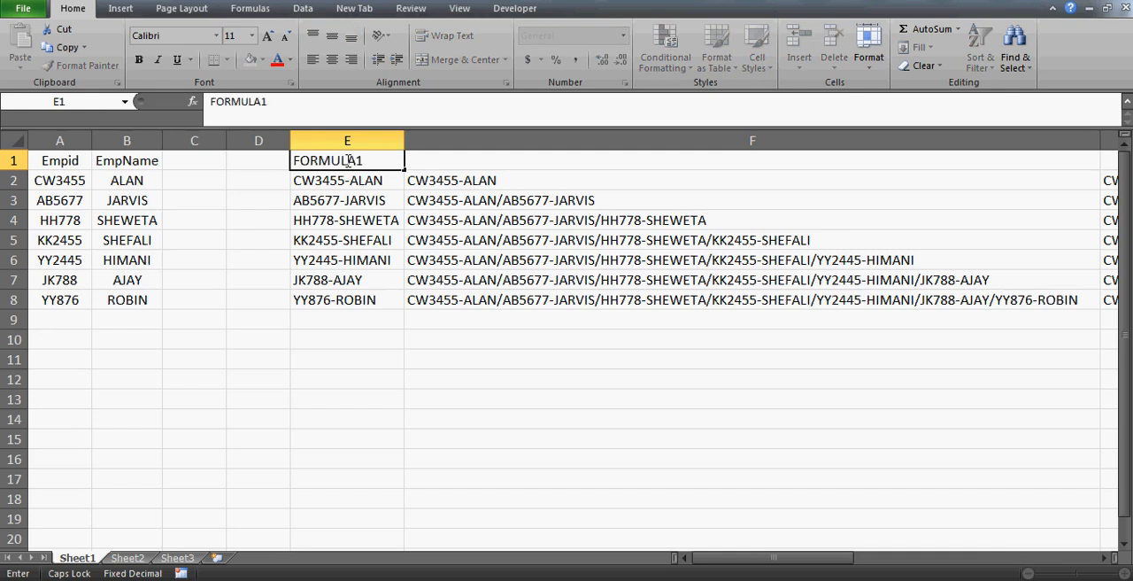
Enter the heading FORMULA2 in F1 above the cumulative slash-separated entries.
key(Right)
text(FORMUL)
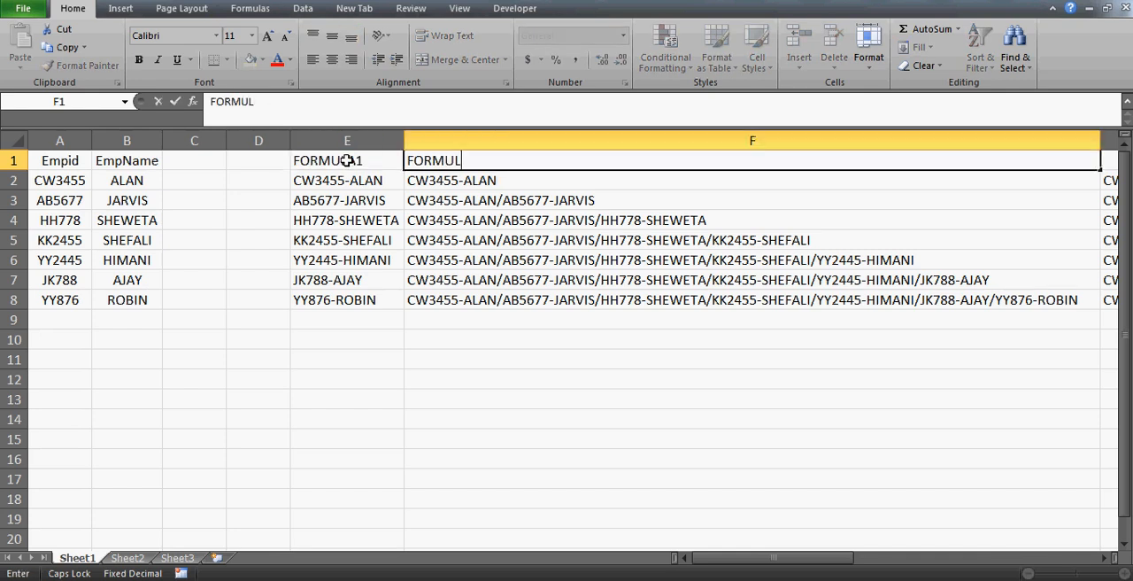
text(A2)
key(Return)
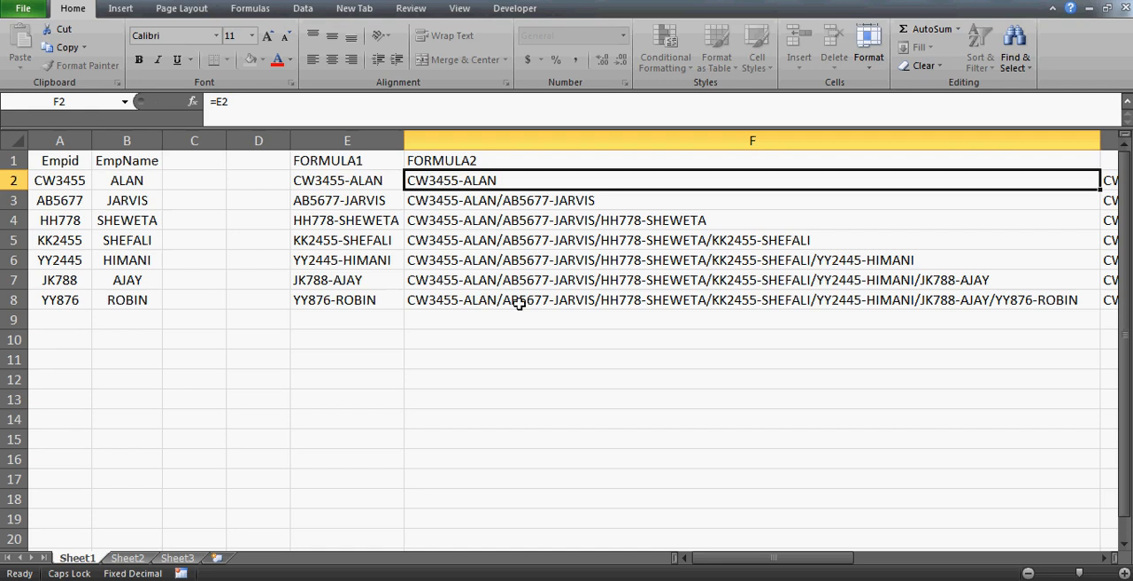
click(491, 392)
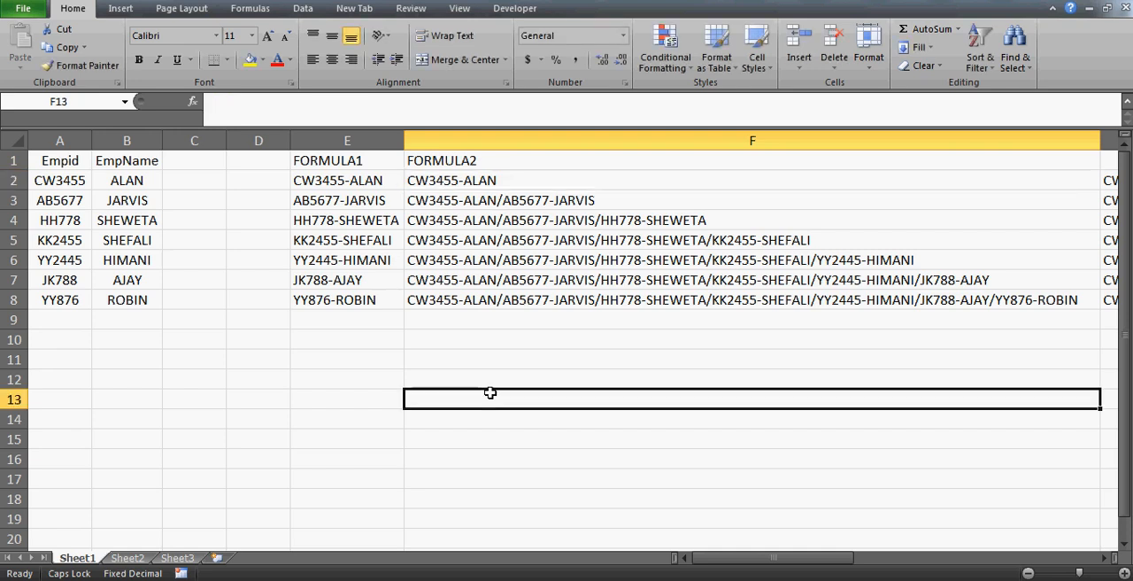
click(159, 371)
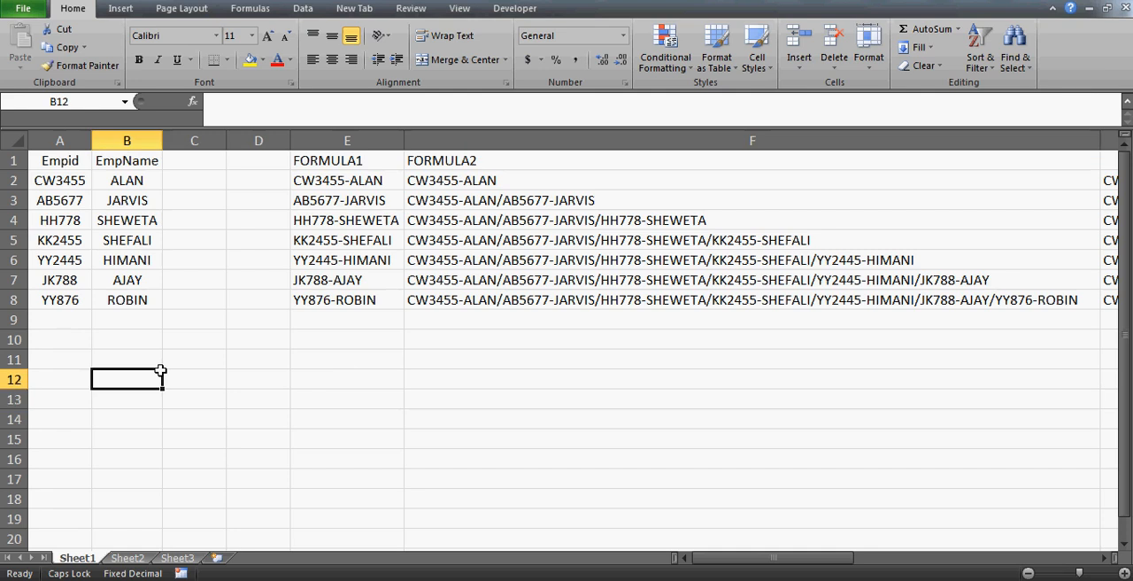